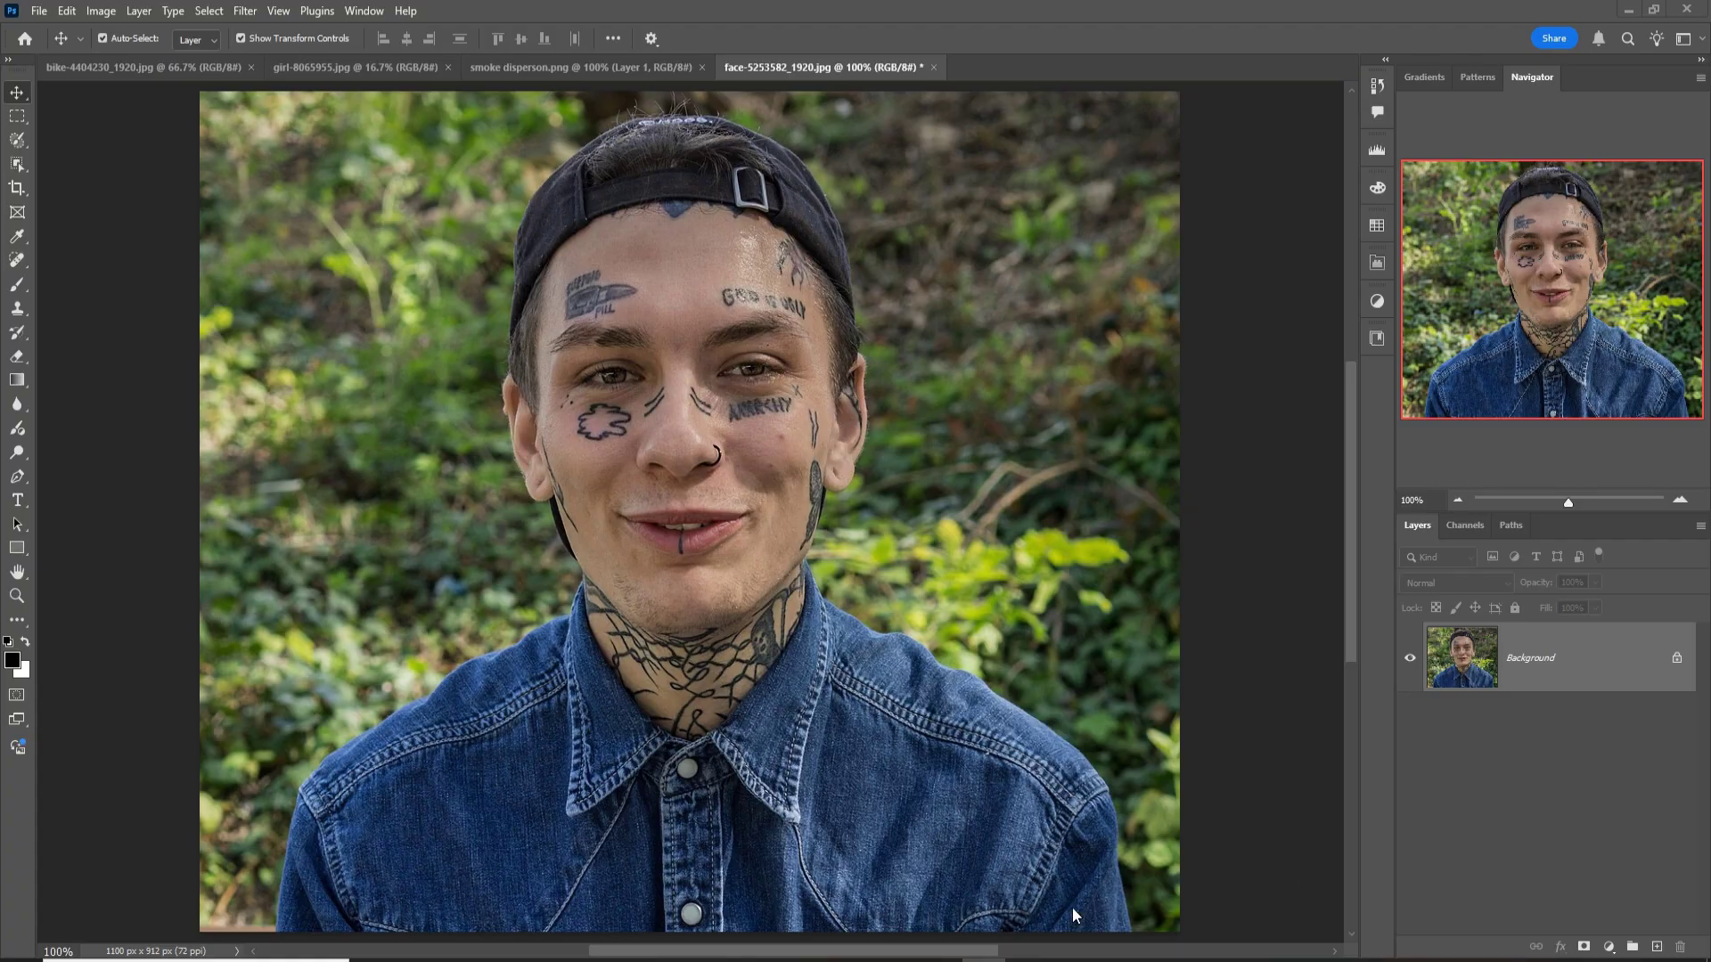
Step: Switch from the tattooed face document to the bike-4404230 photo
{"action": "key", "text": "ctrl+Tab"}
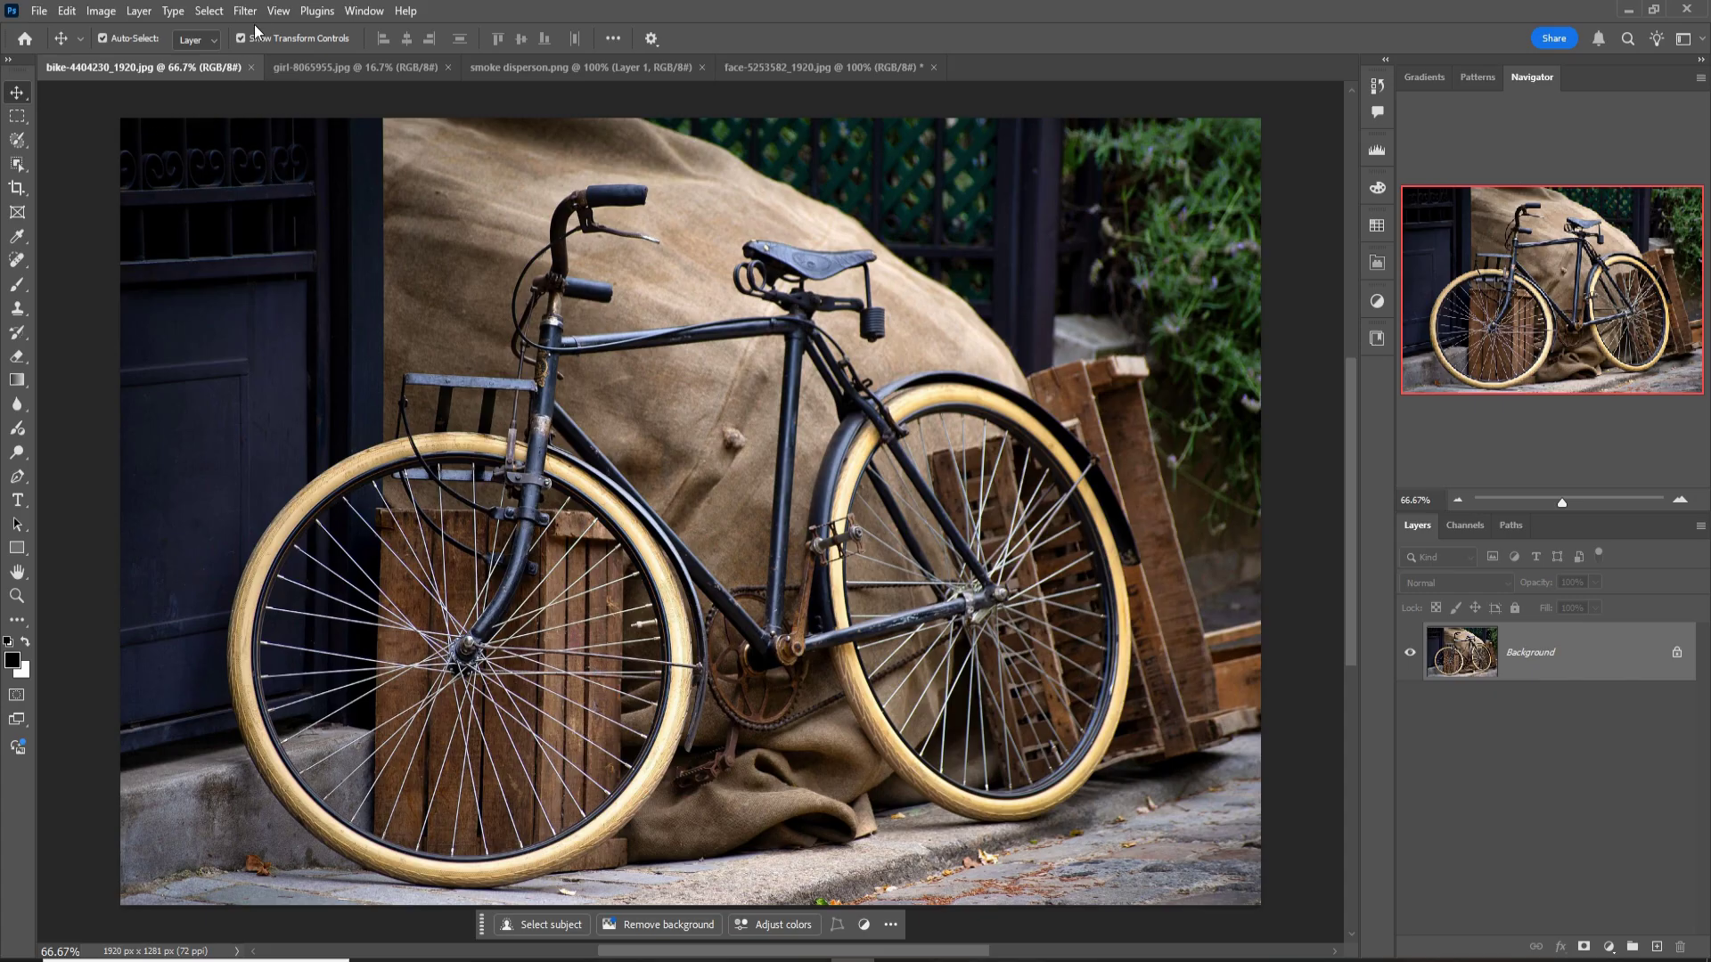
Step: Isolate the bicycle with Select Subject onto its own layer and inspect the front-wheel edges
{"action": "left_click", "coordinate": [211, 10]}
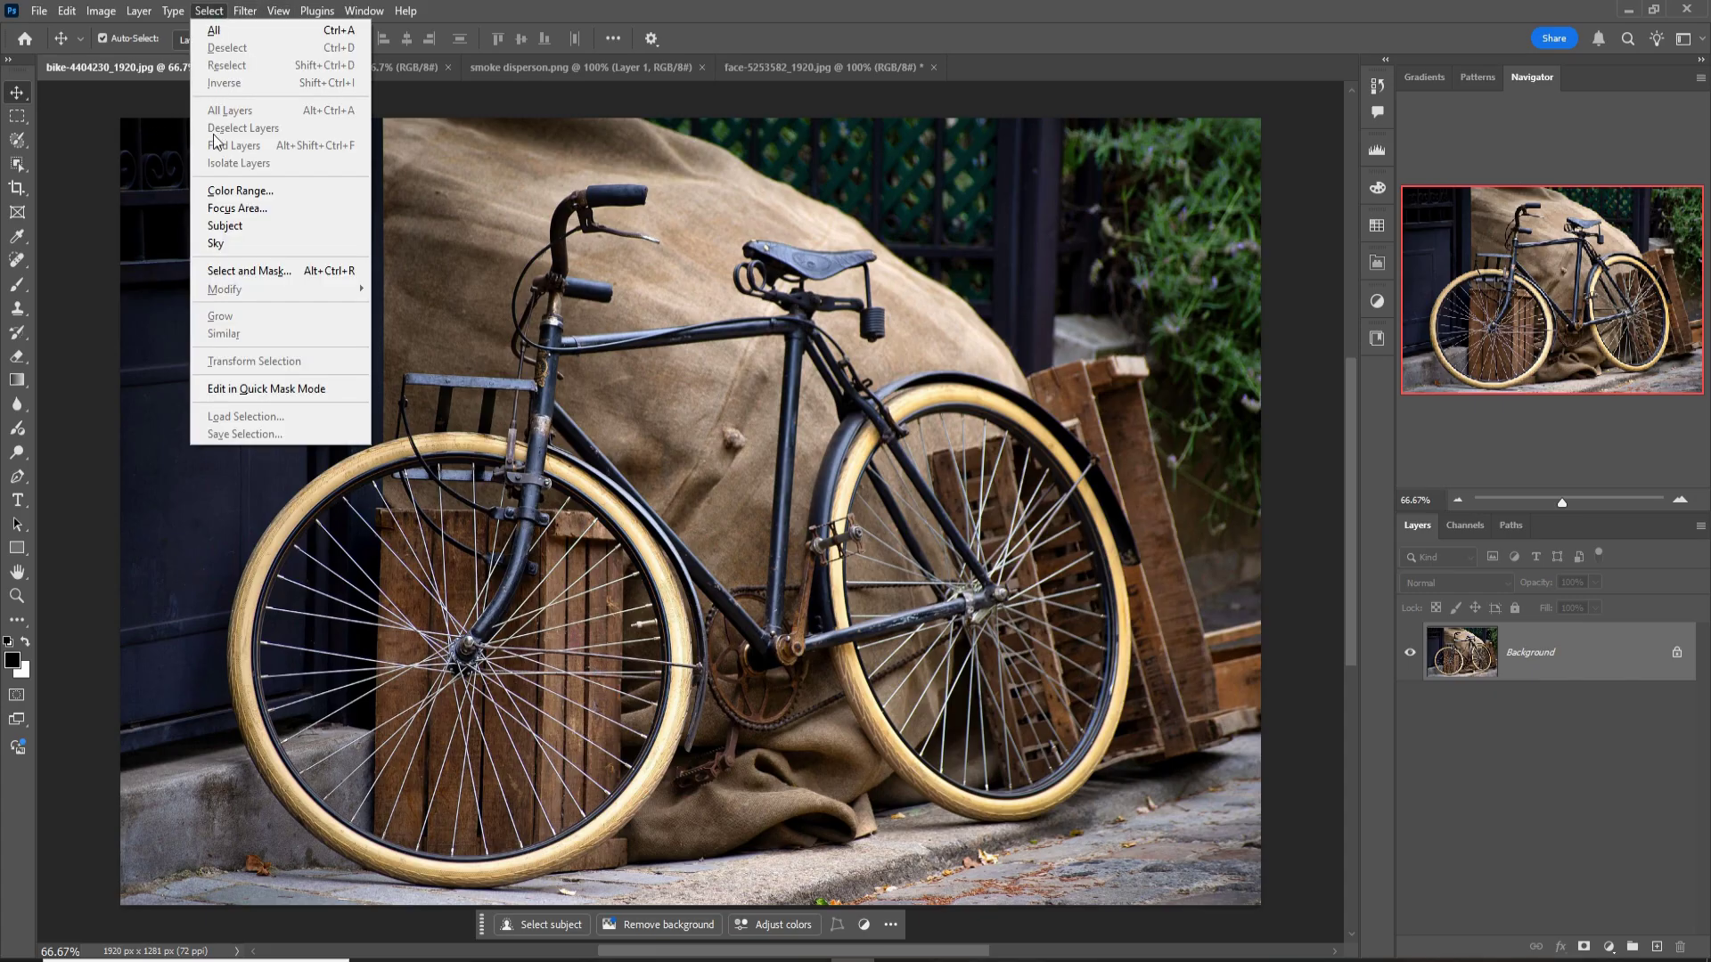
{"action": "left_click", "coordinate": [227, 227]}
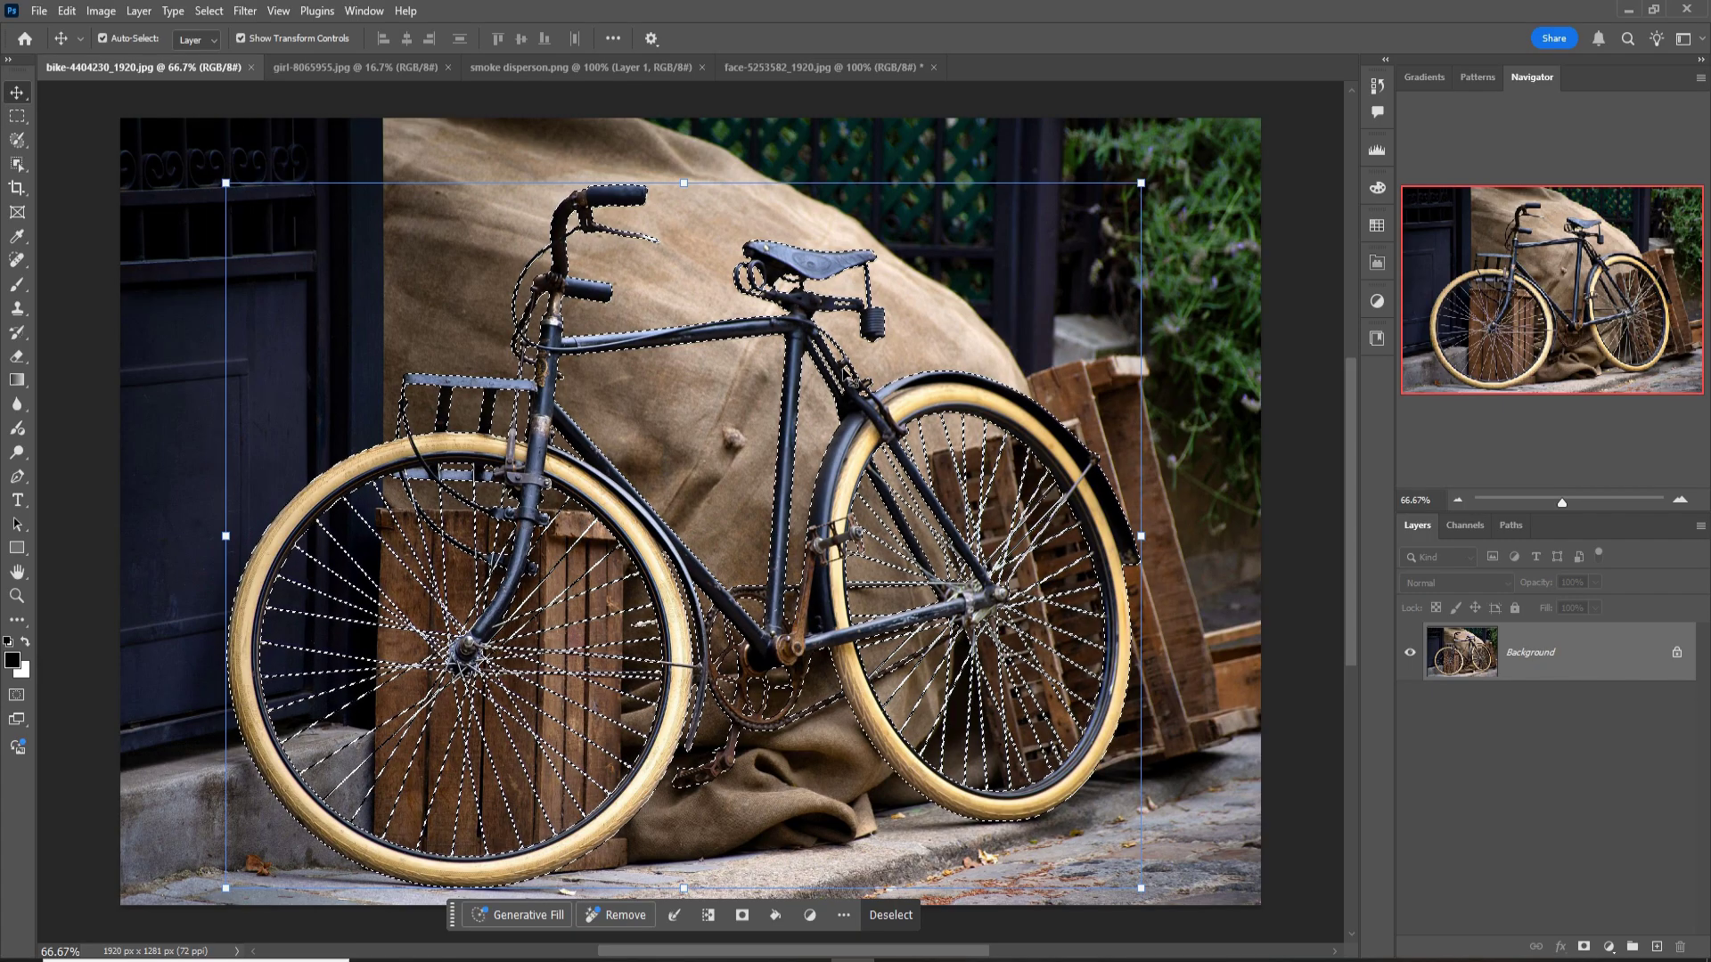
{"action": "key", "text": "ctrl+h"}
{"action": "key", "text": "ctrl+j"}
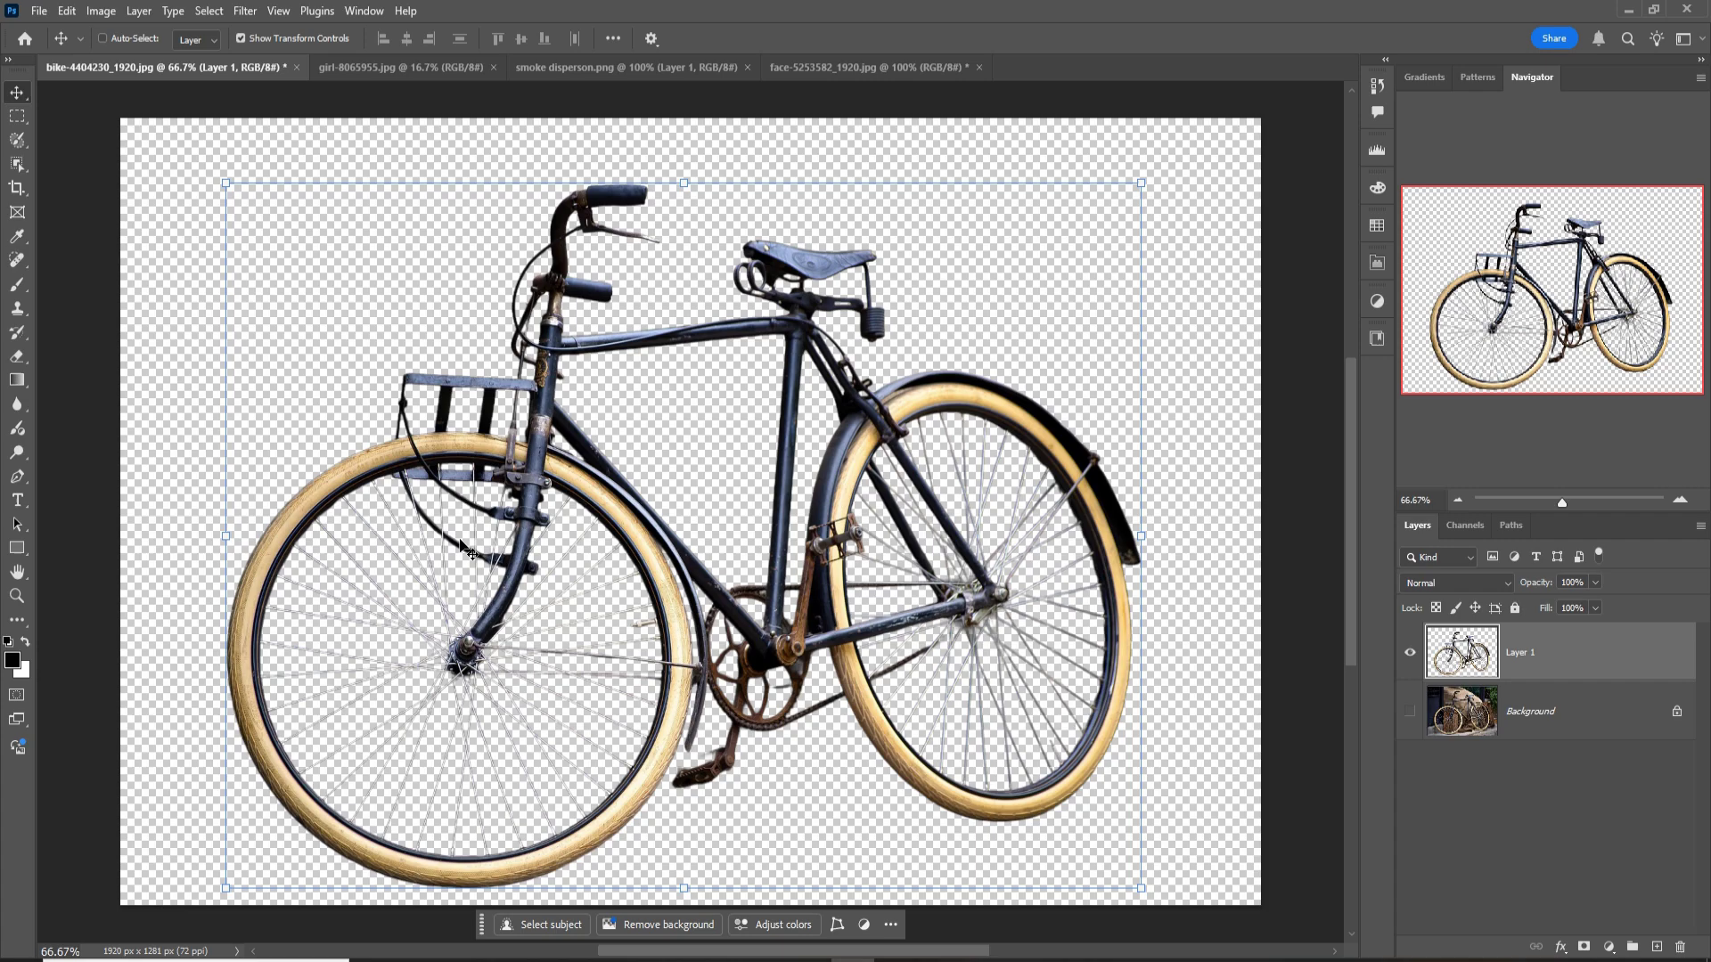
{"action": "scroll", "coordinate": [466, 551], "scroll_direction": "up", "scroll_amount": 2}
{"action": "scroll", "coordinate": [466, 552], "scroll_direction": "up", "scroll_amount": 2}
{"action": "scroll", "coordinate": [467, 551], "scroll_direction": "up", "scroll_amount": 2}
{"action": "scroll", "coordinate": [467, 550], "scroll_direction": "up", "scroll_amount": 2}
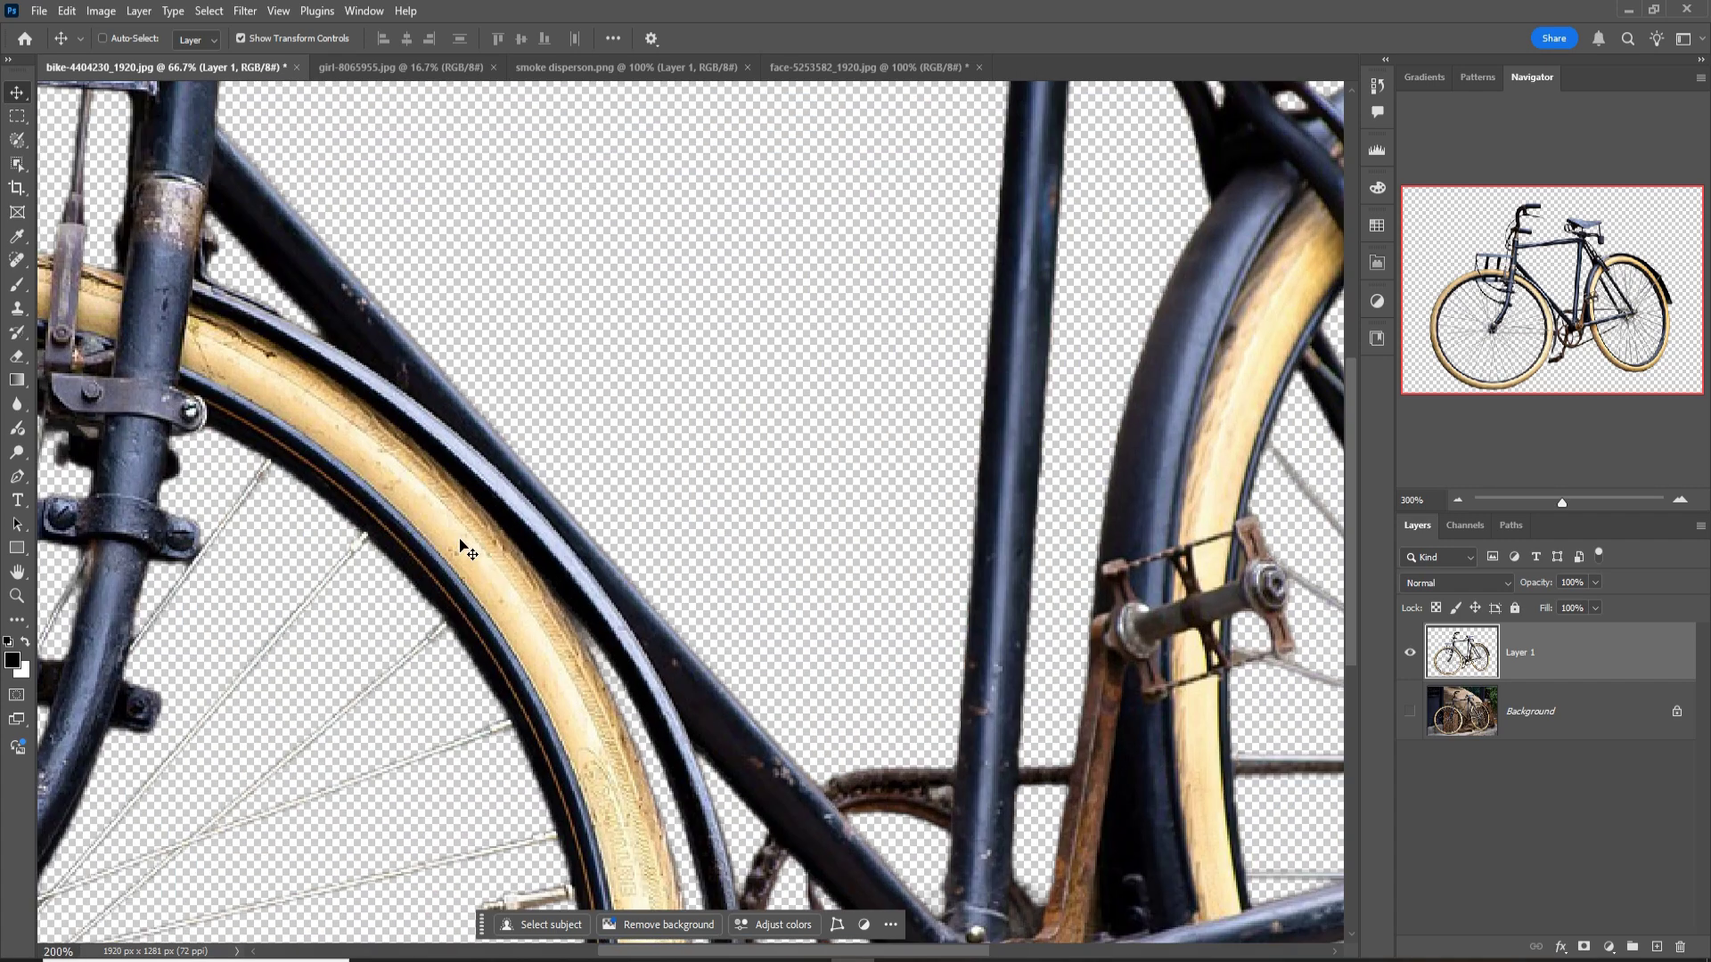
{"action": "scroll", "coordinate": [466, 550], "scroll_direction": "up", "scroll_amount": 2}
{"action": "mouse_move", "coordinate": [551, 300]}
{"action": "left_mouse_down"}
{"action": "mouse_move", "coordinate": [665, 198]}
{"action": "mouse_move", "coordinate": [816, 147]}
{"action": "left_mouse_up"}
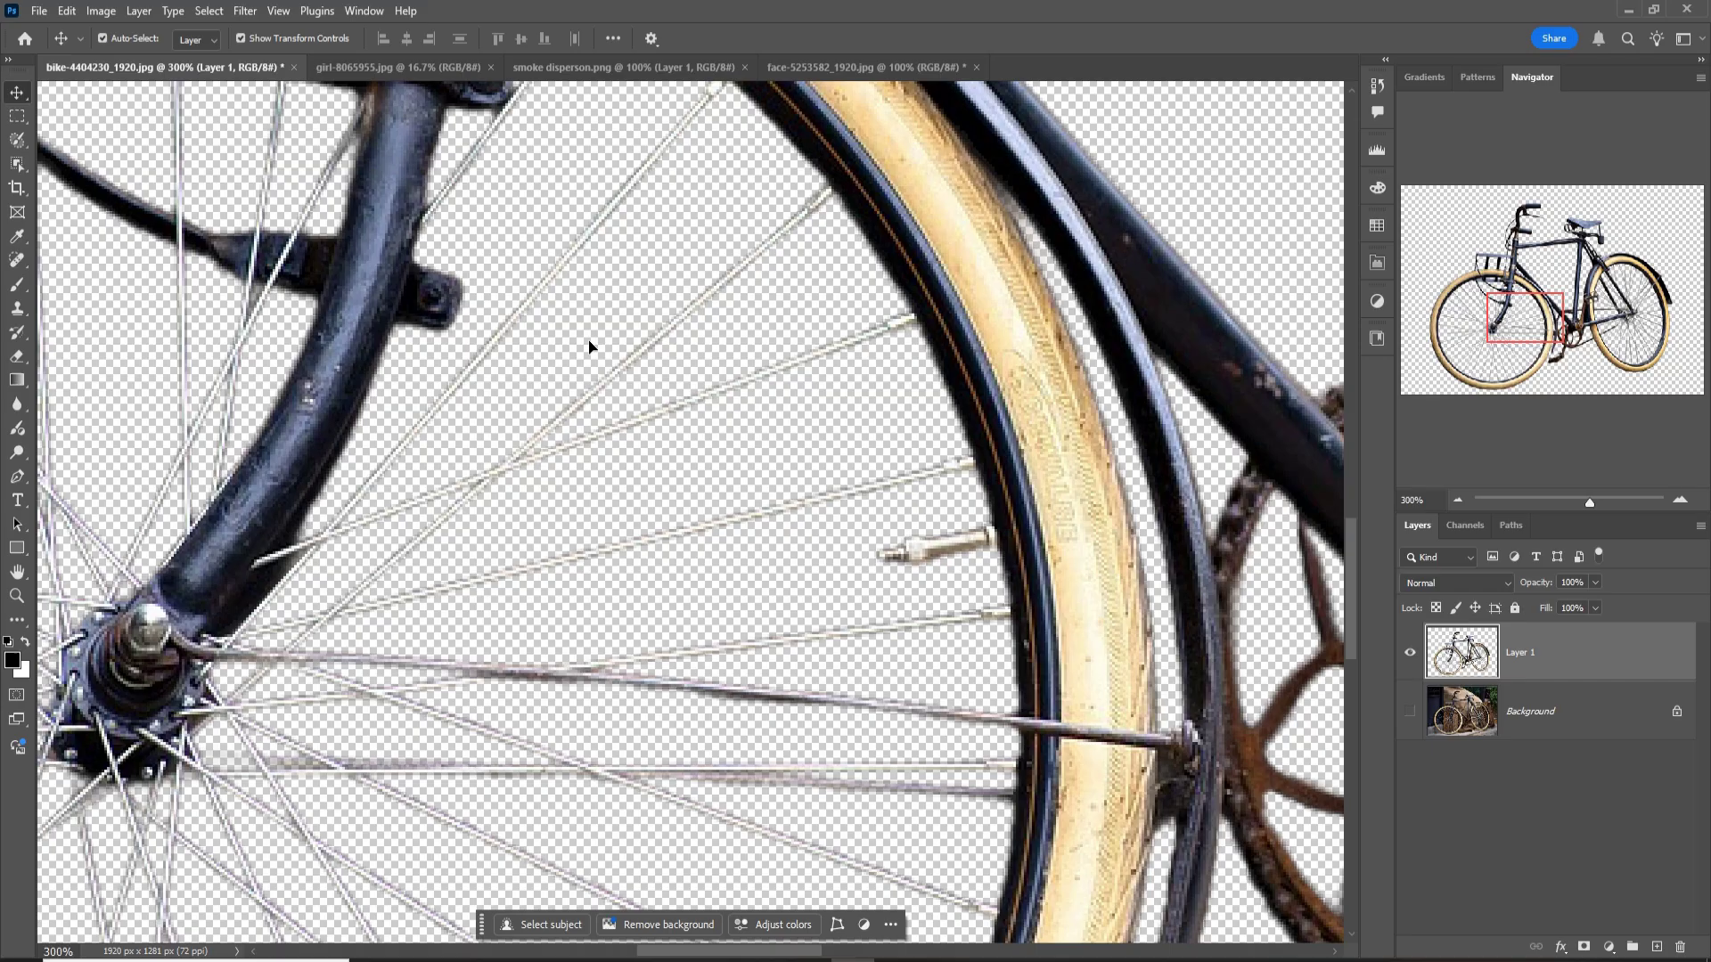
Step: Attach the bicycle photo to a Gemini prompt with image-generation mode turned off
{"action": "key", "text": "alt+Tab"}
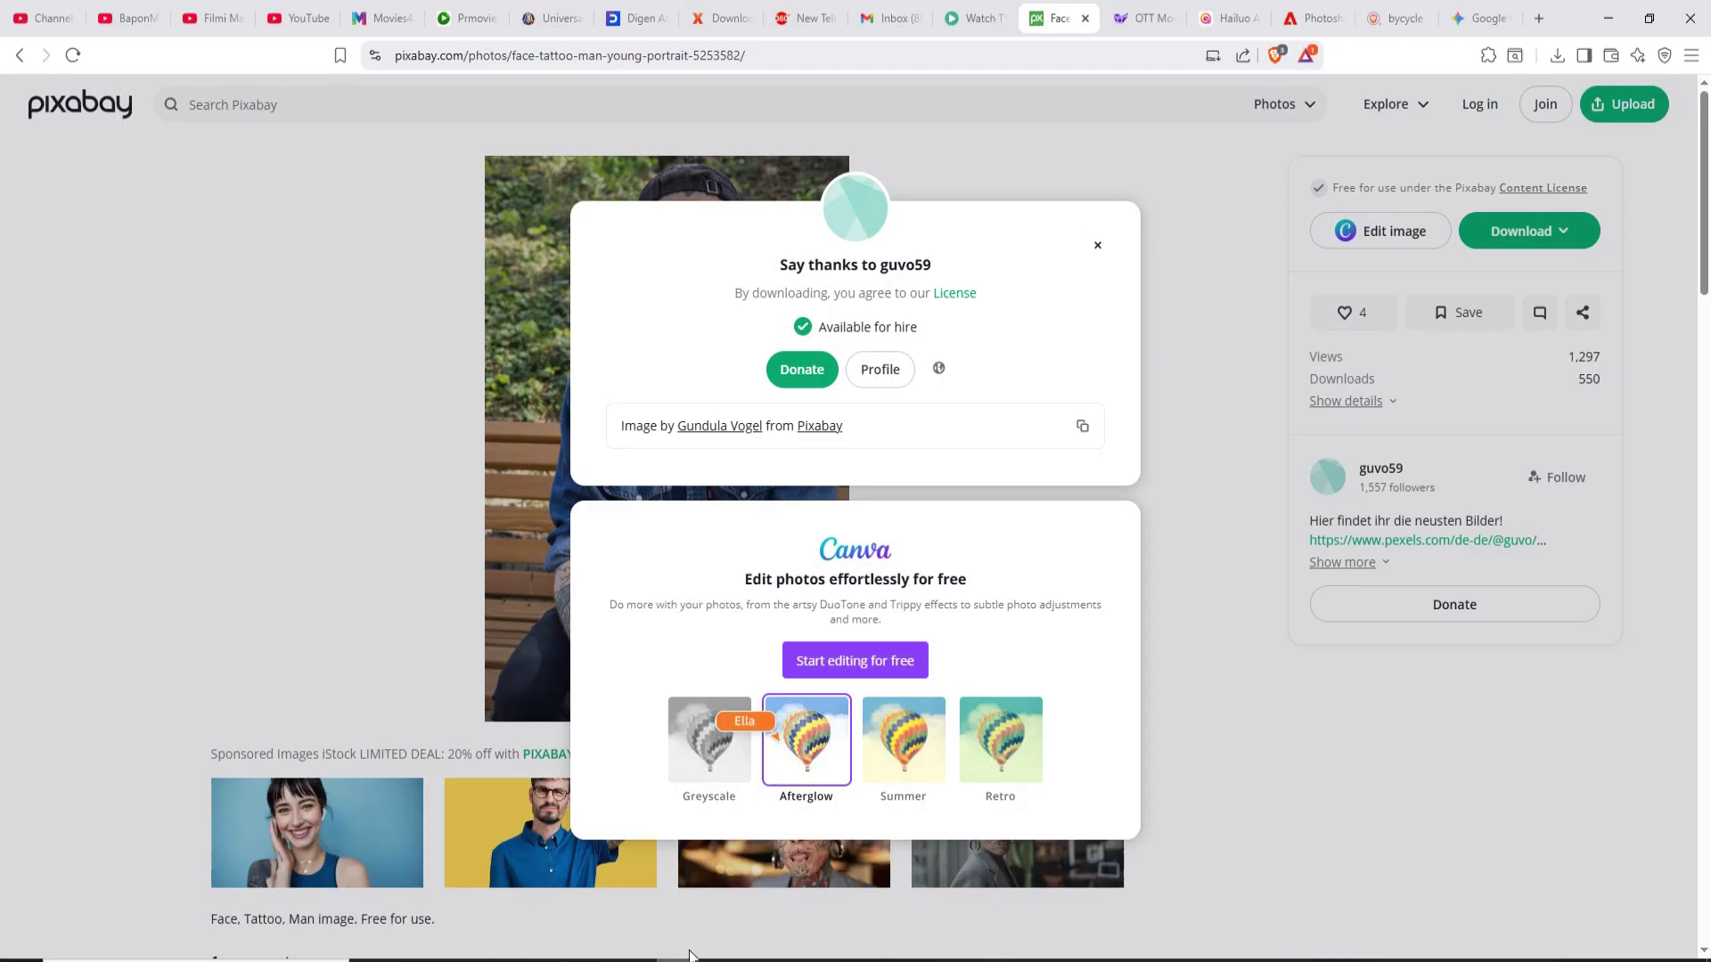
{"action": "left_click", "coordinate": [1480, 17]}
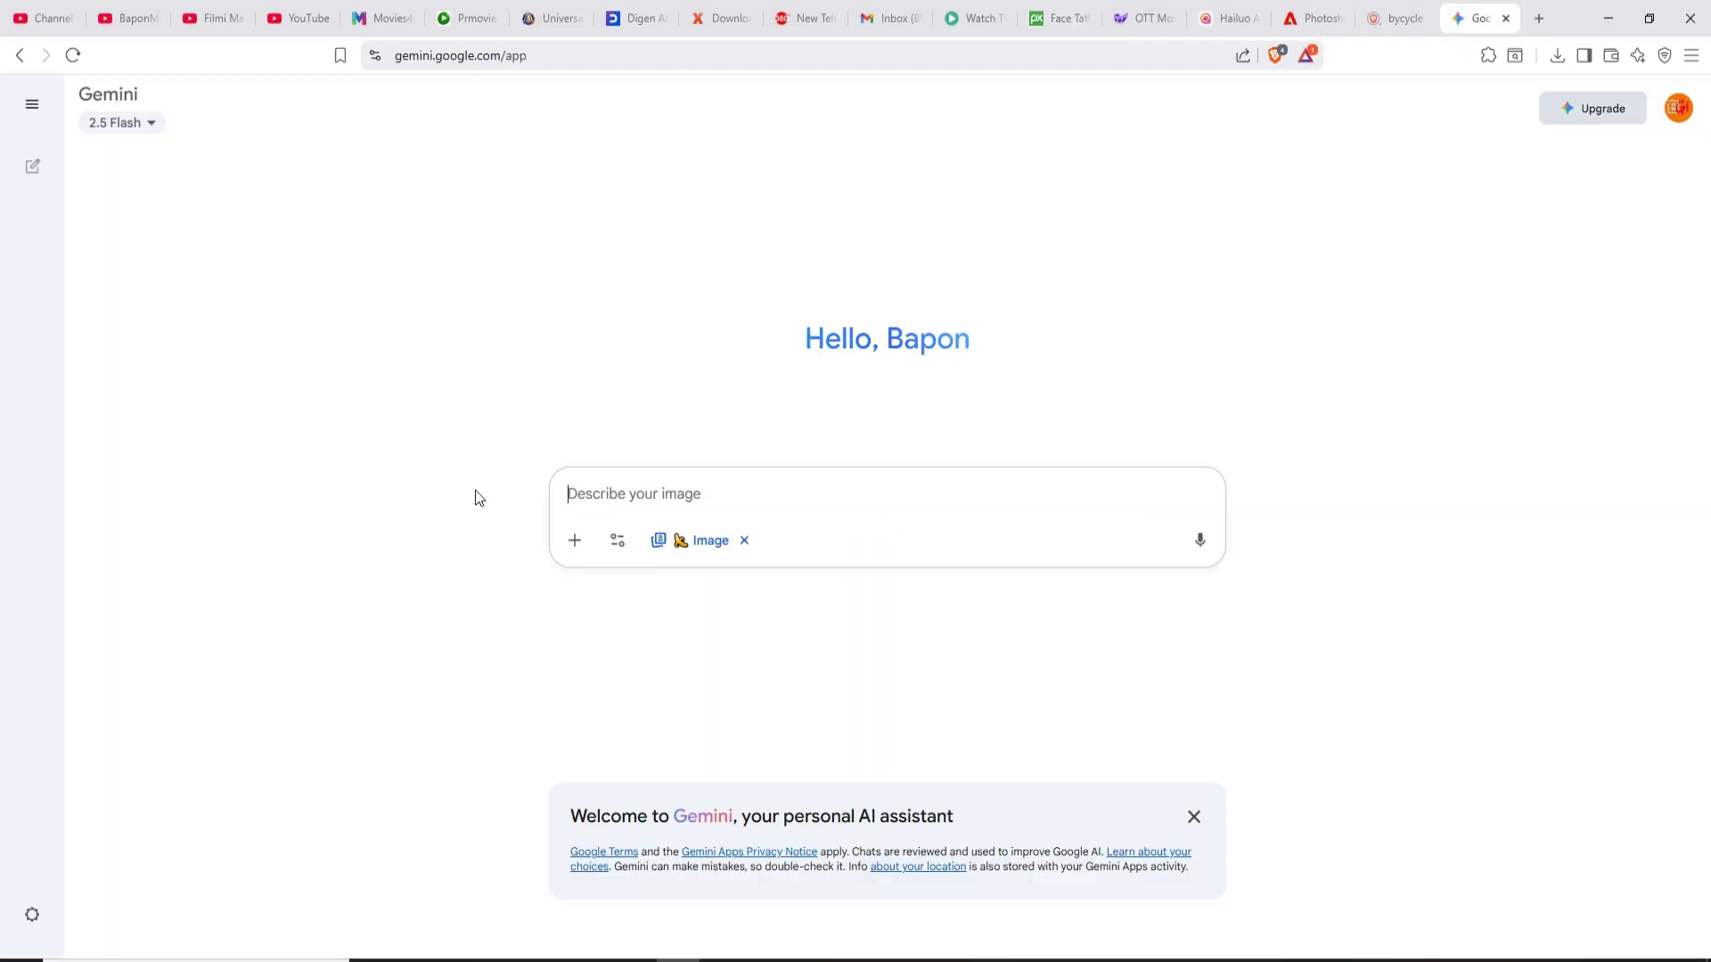
{"action": "left_click", "coordinate": [745, 538]}
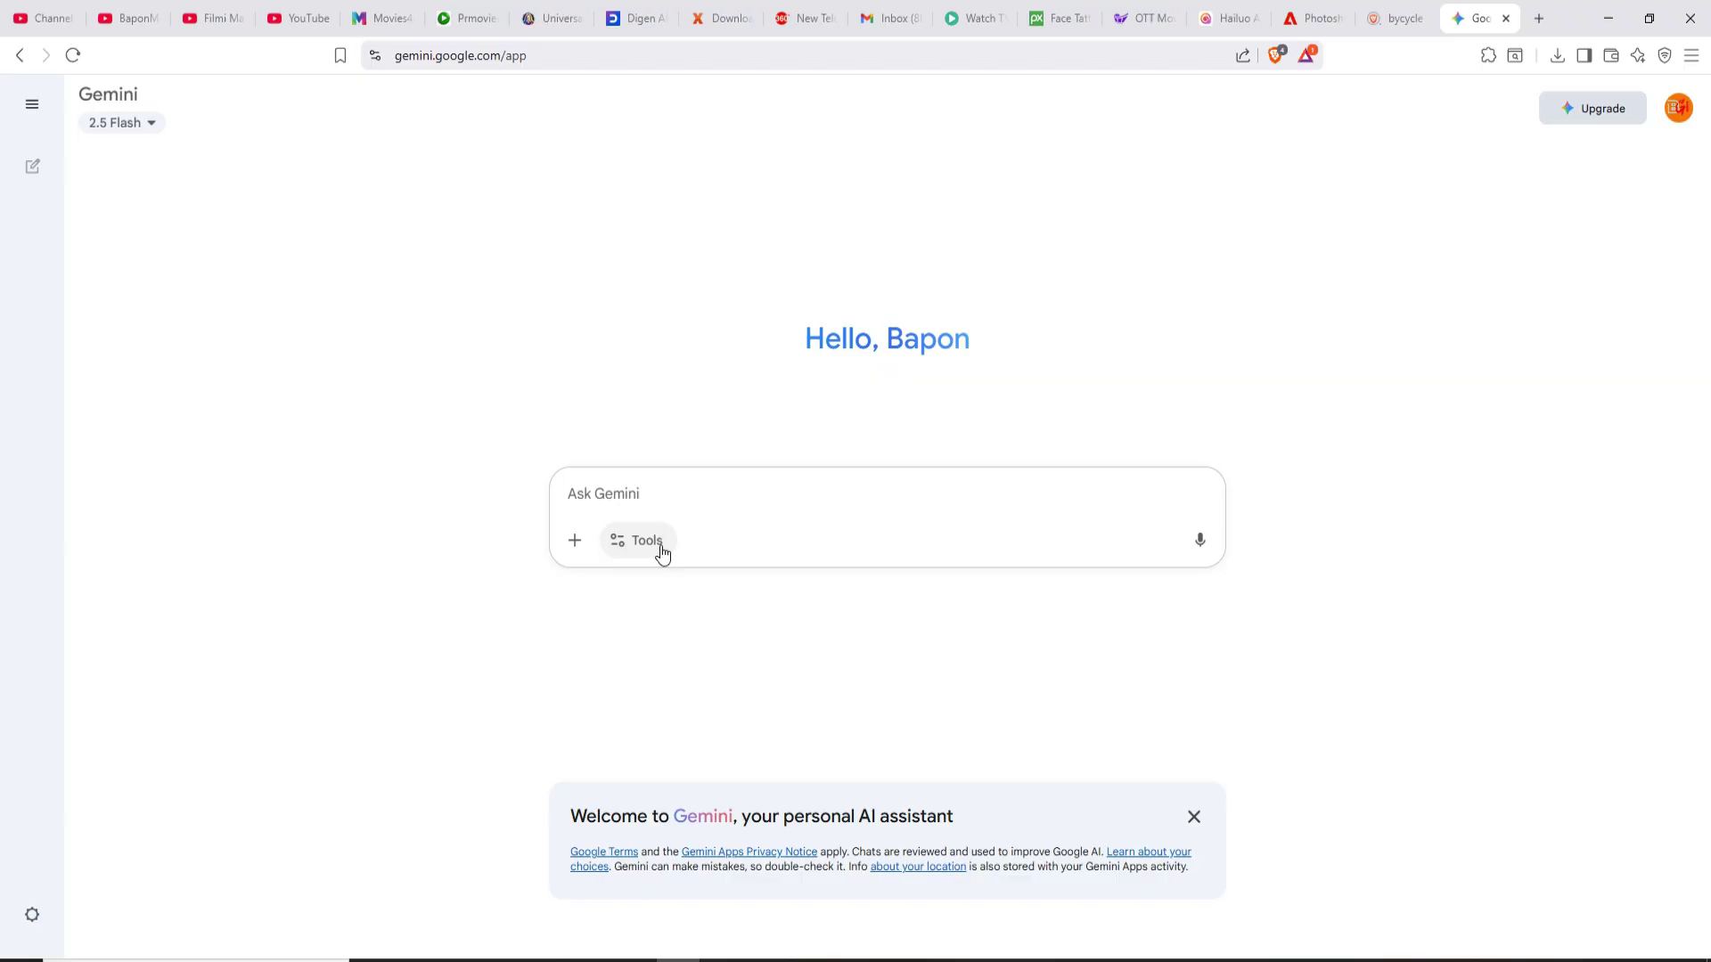
{"action": "key", "text": "ctrl+v"}
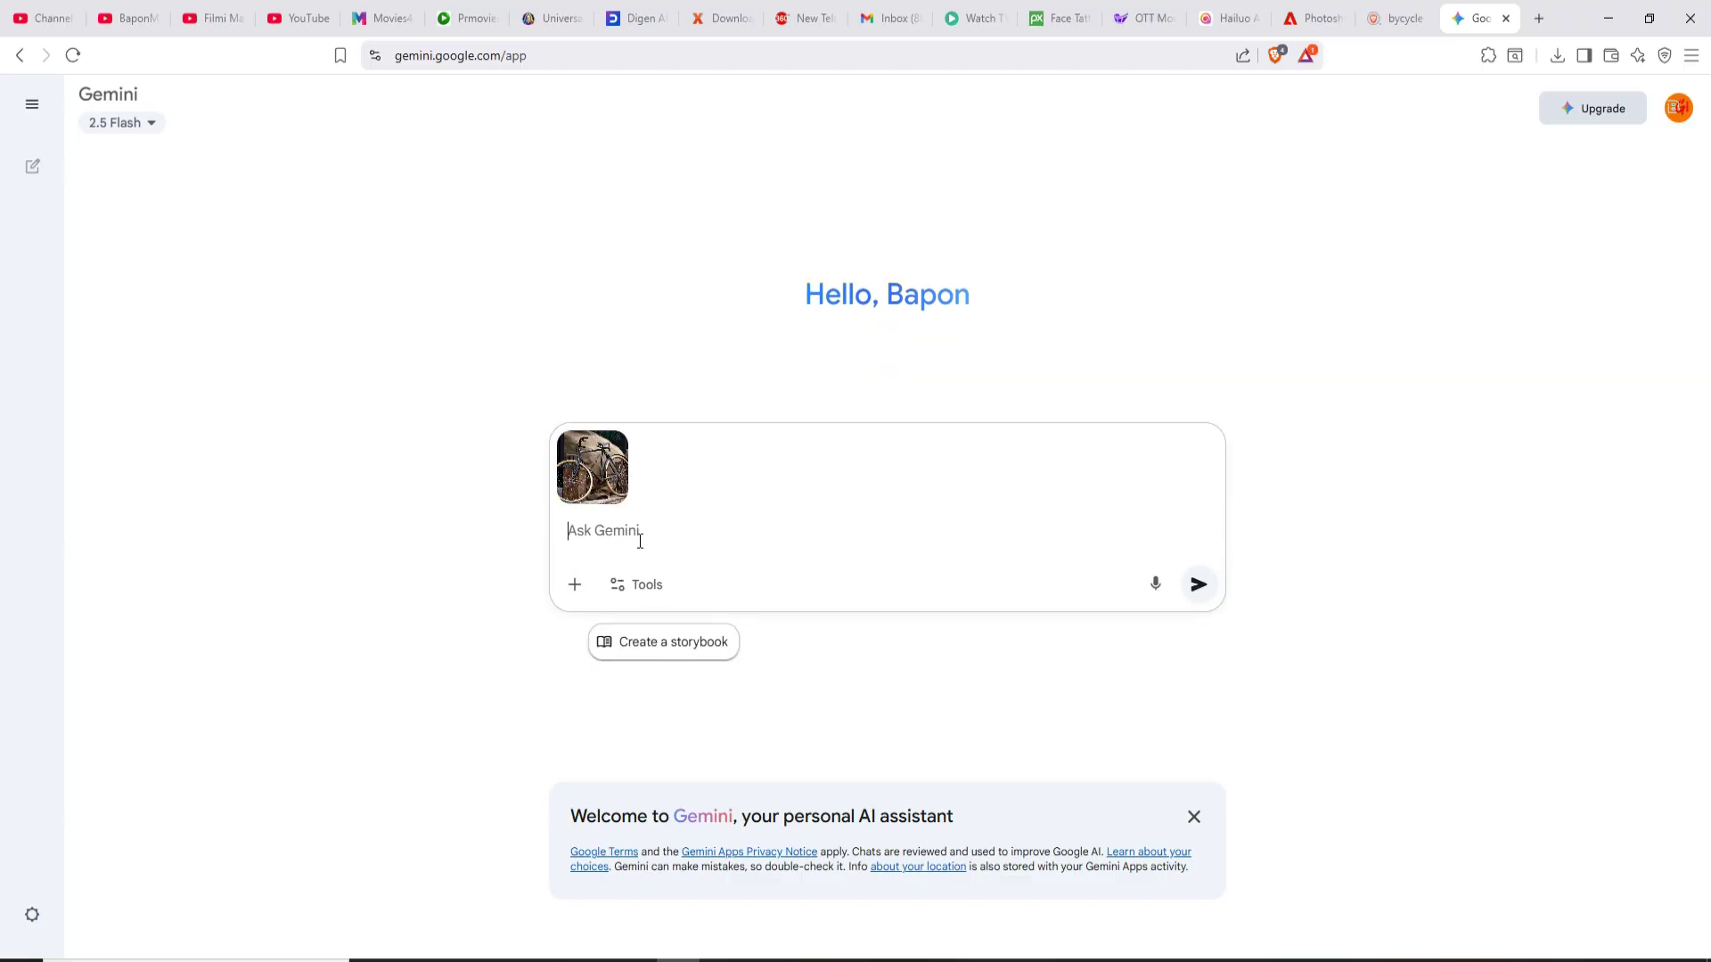
{"action": "type", "text": "s"}
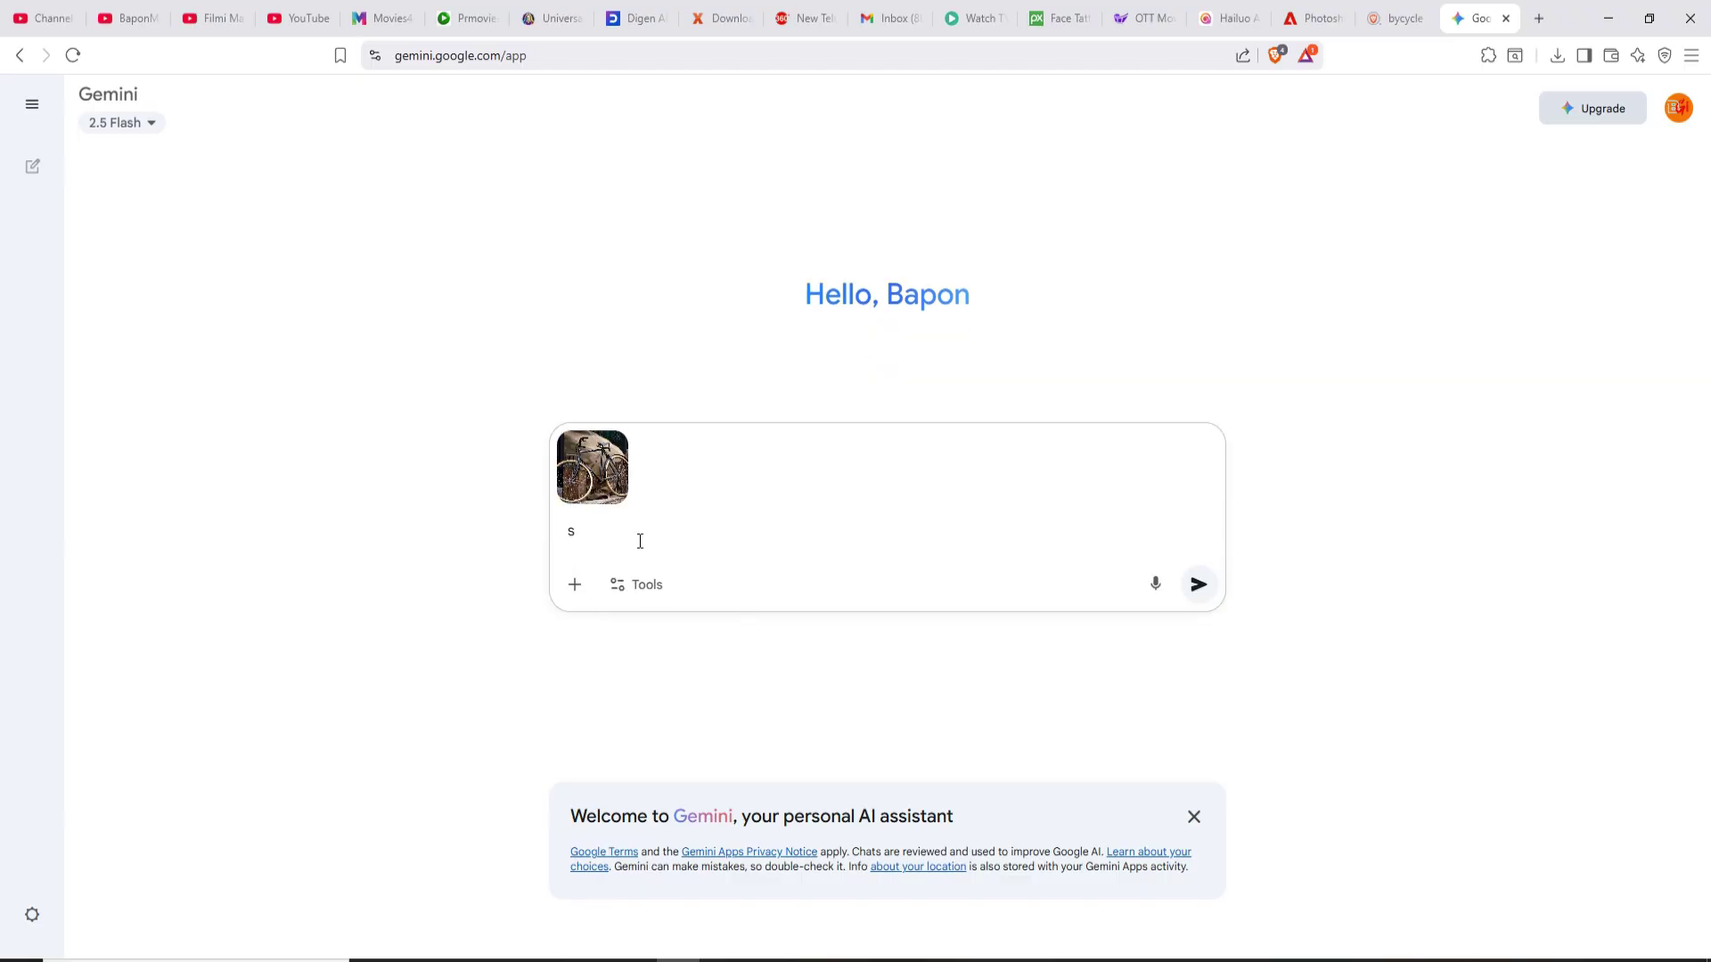
{"action": "type", "text": "ct"}
{"action": "type", "text": "d r"}
{"action": "type", "text": "mo"}
{"action": "type", "text": "cg"}
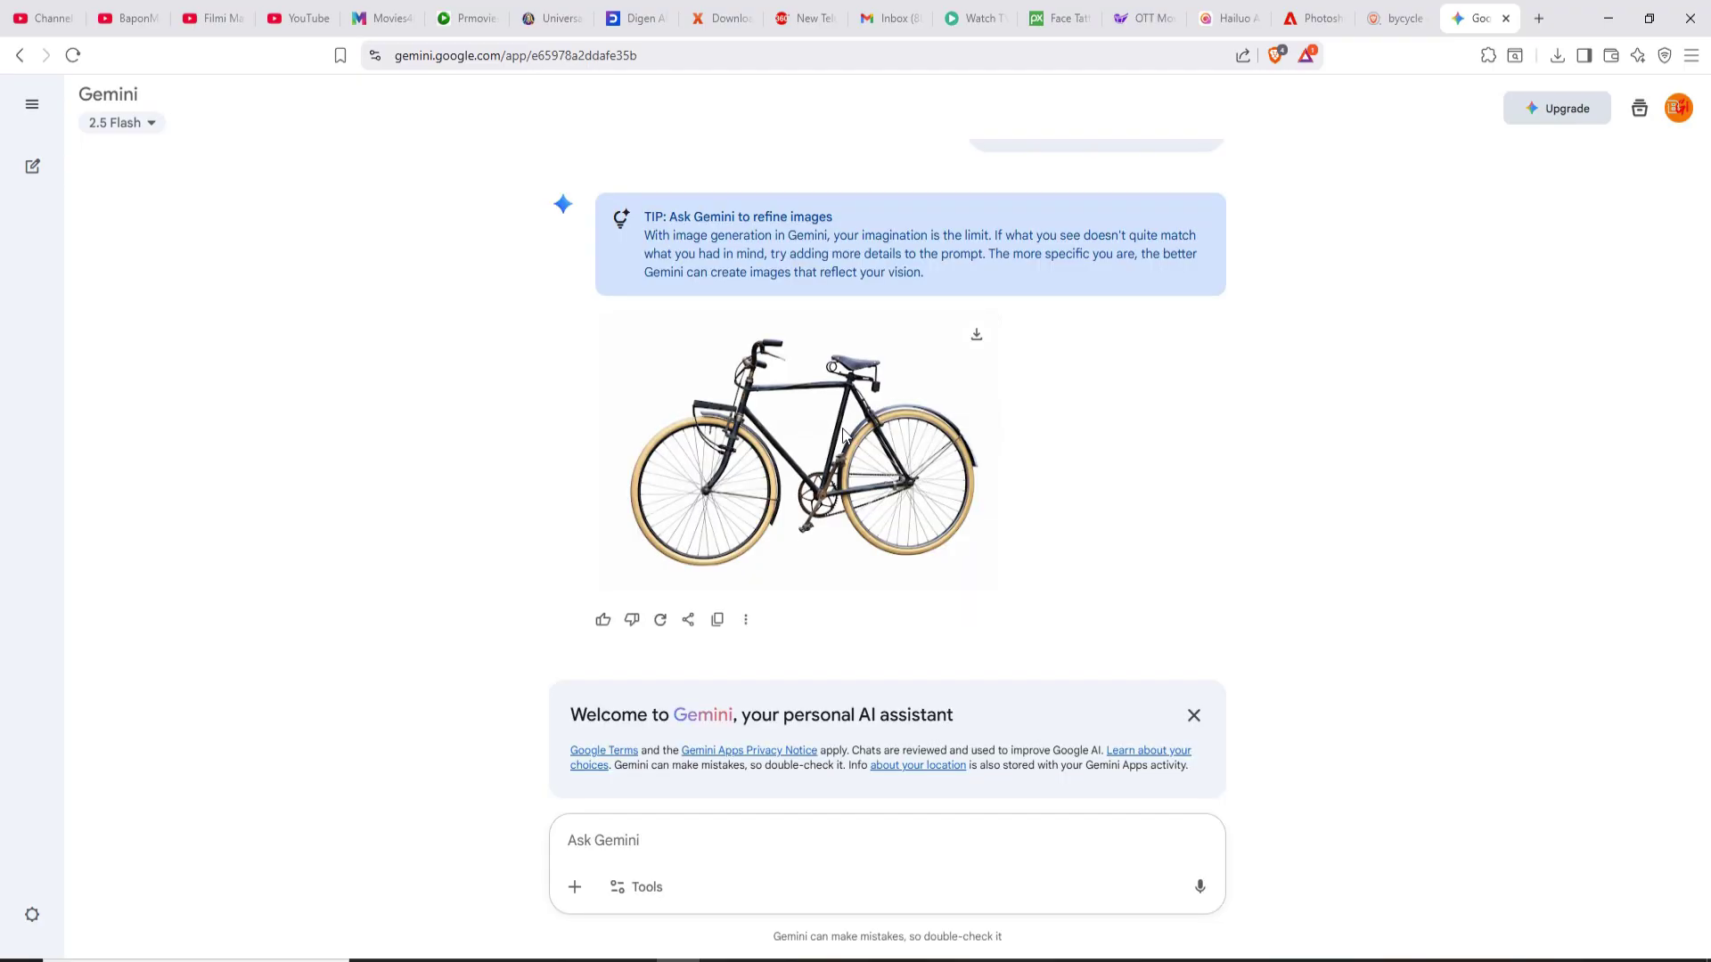
Step: Review Gemini's background-free bicycle full-size, then return to Photoshop's girl photo
{"action": "left_click", "coordinate": [842, 436]}
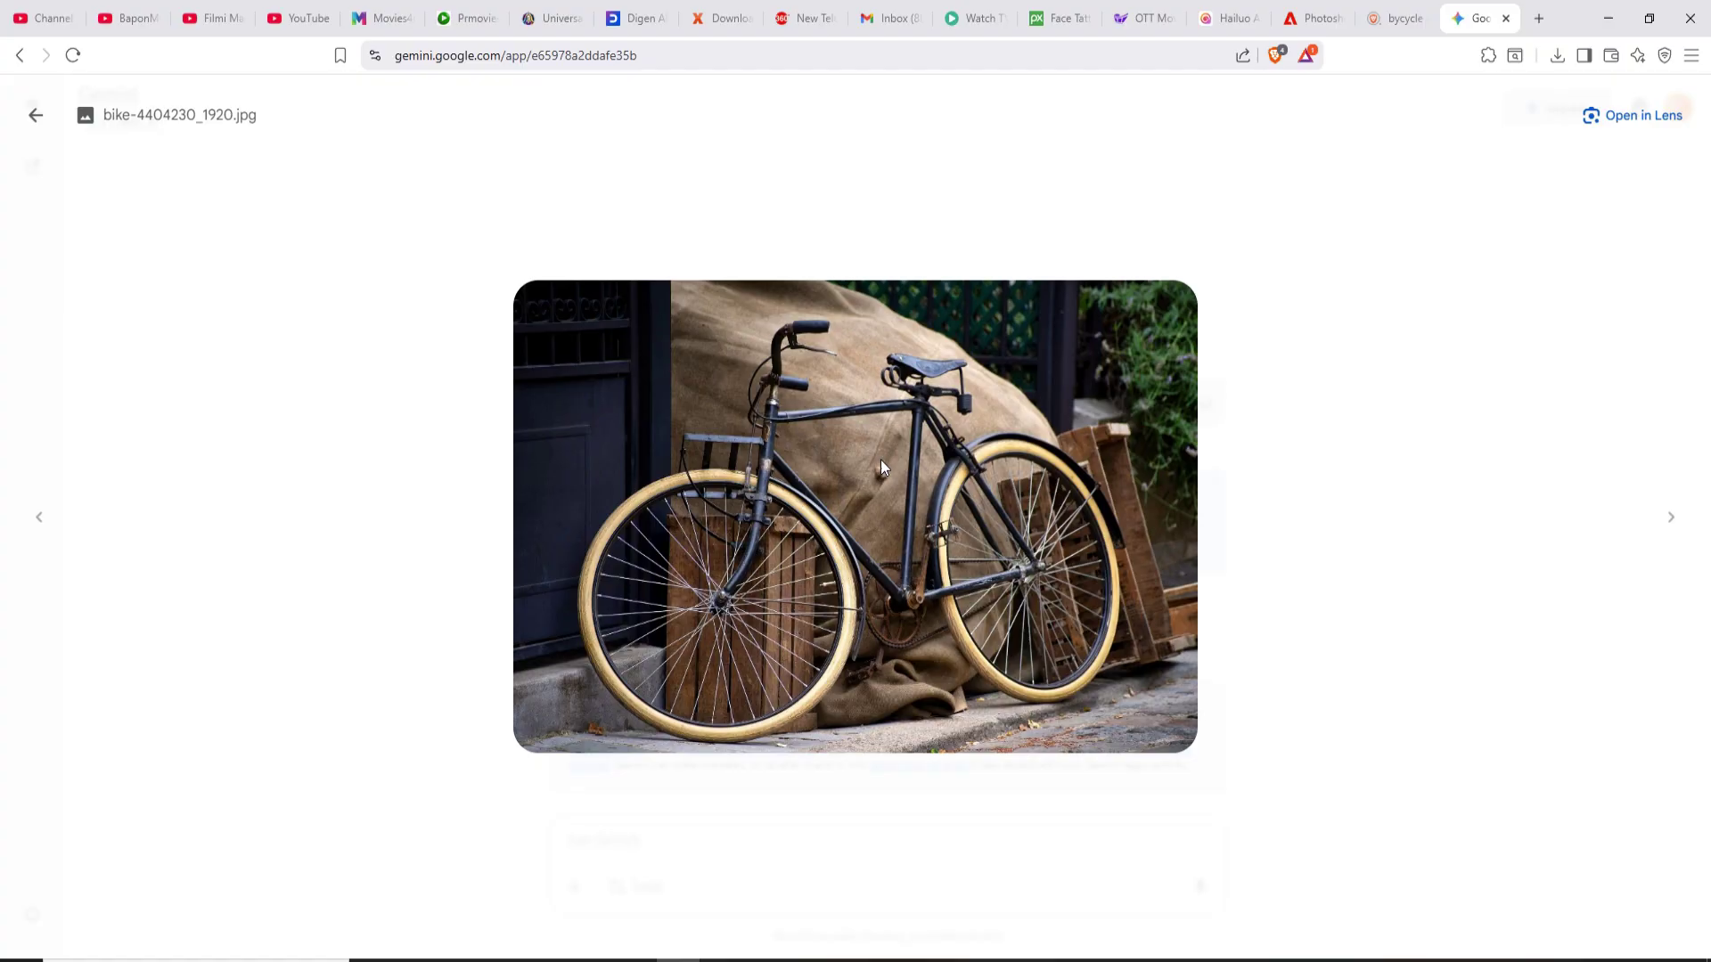
{"action": "left_click", "coordinate": [37, 115]}
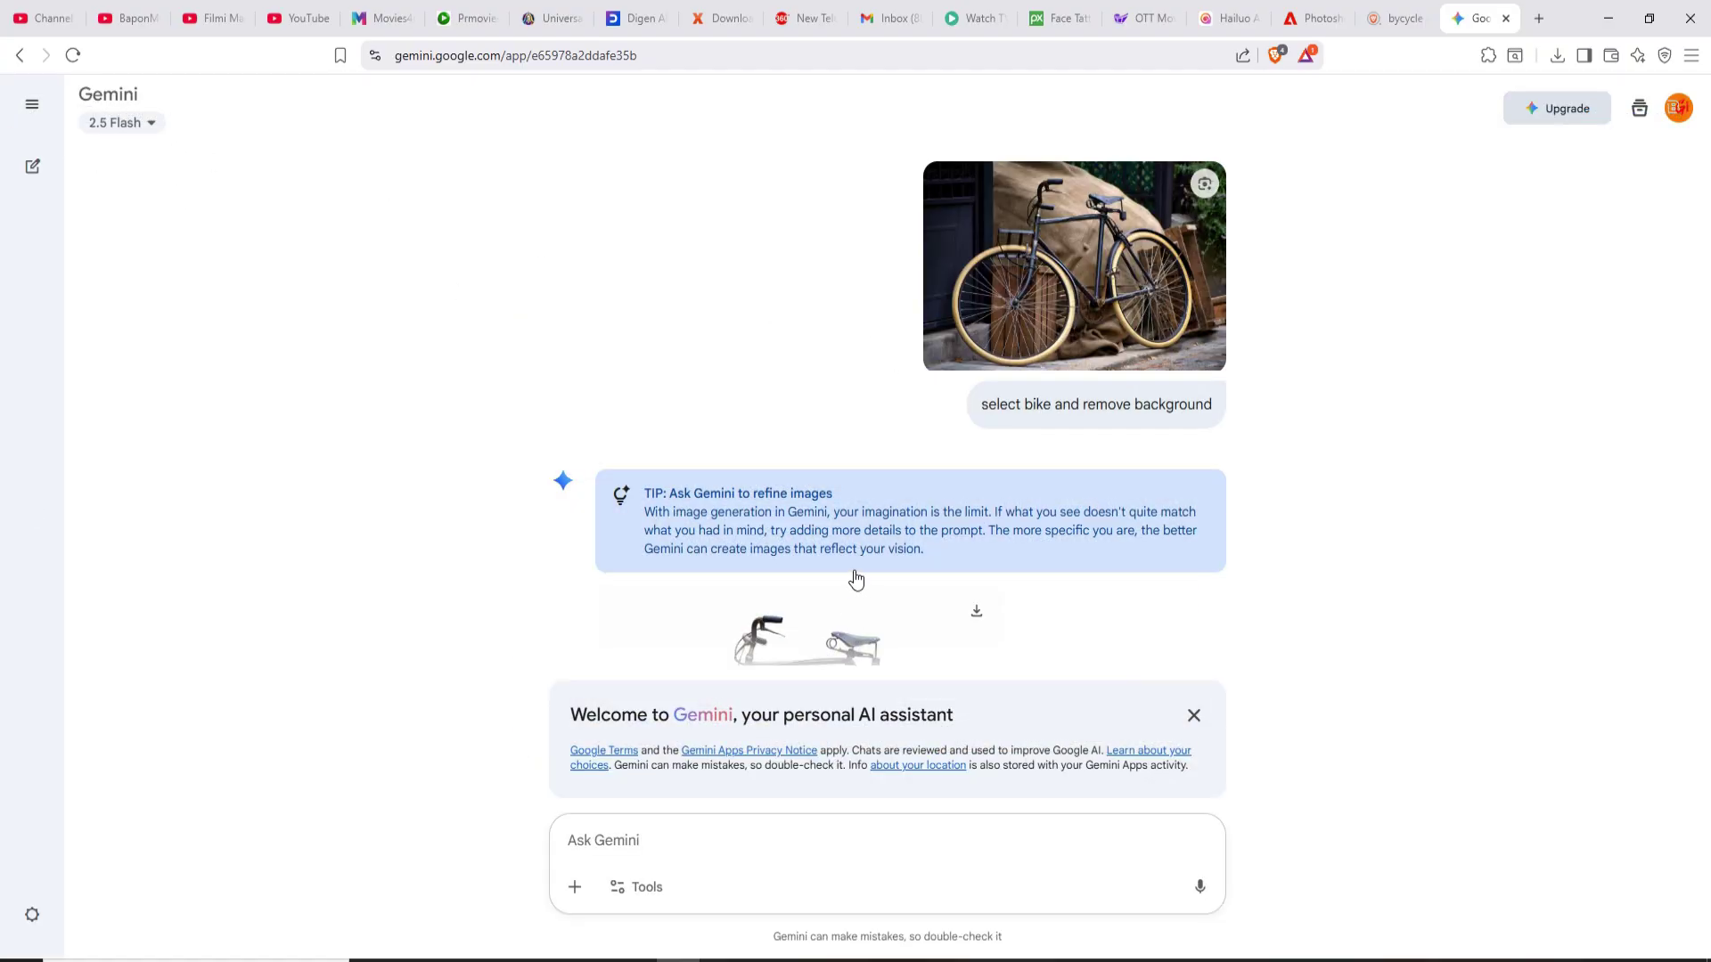
{"action": "scroll", "coordinate": [856, 575], "scroll_direction": "down", "scroll_amount": 3}
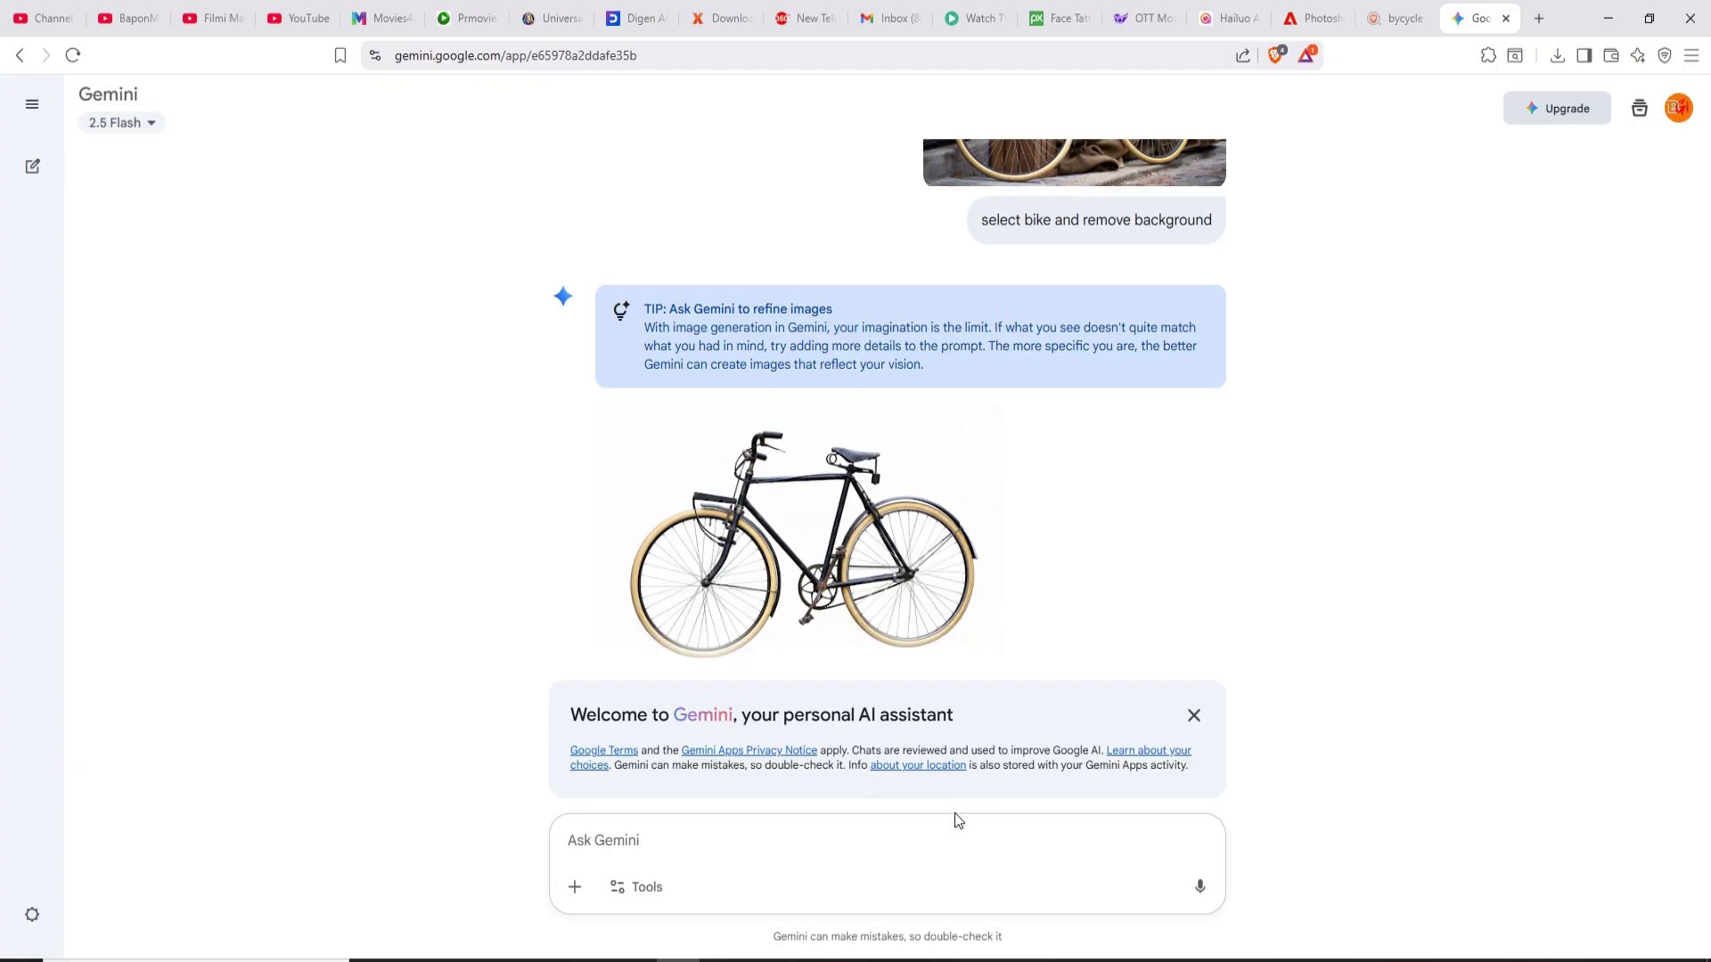
{"action": "key", "text": "alt+Tab"}
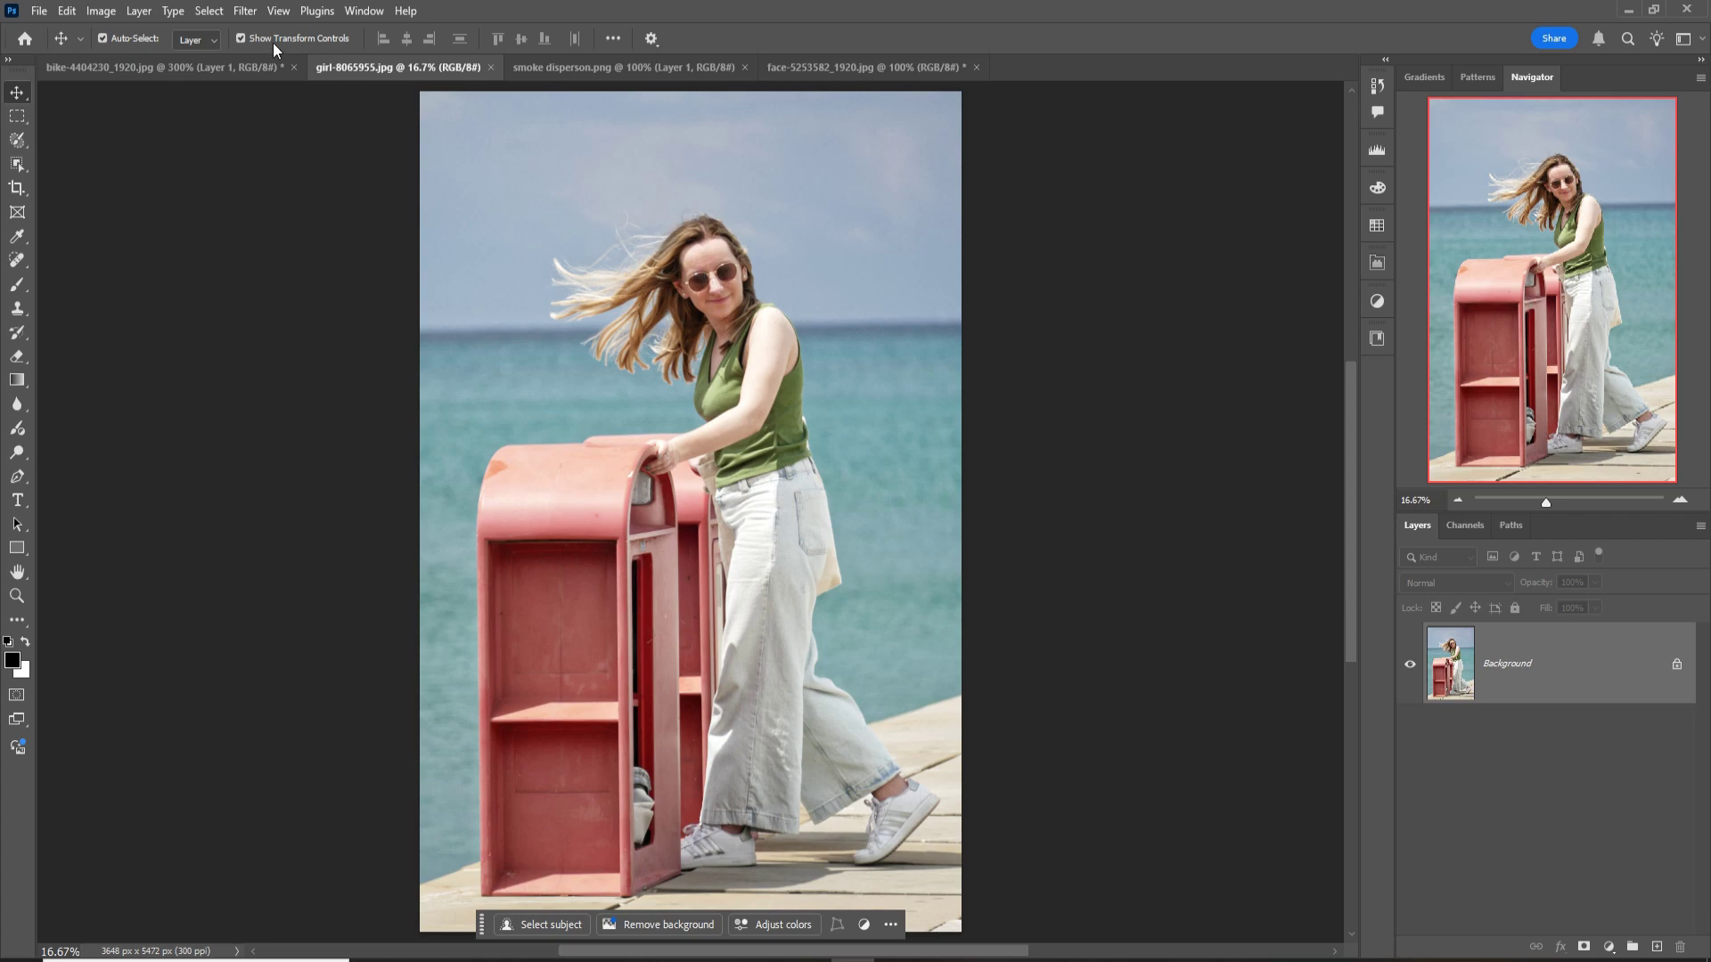
Step: Cut the woman and red box onto a new layer with Select Subject and hide Background
{"action": "left_click", "coordinate": [208, 10]}
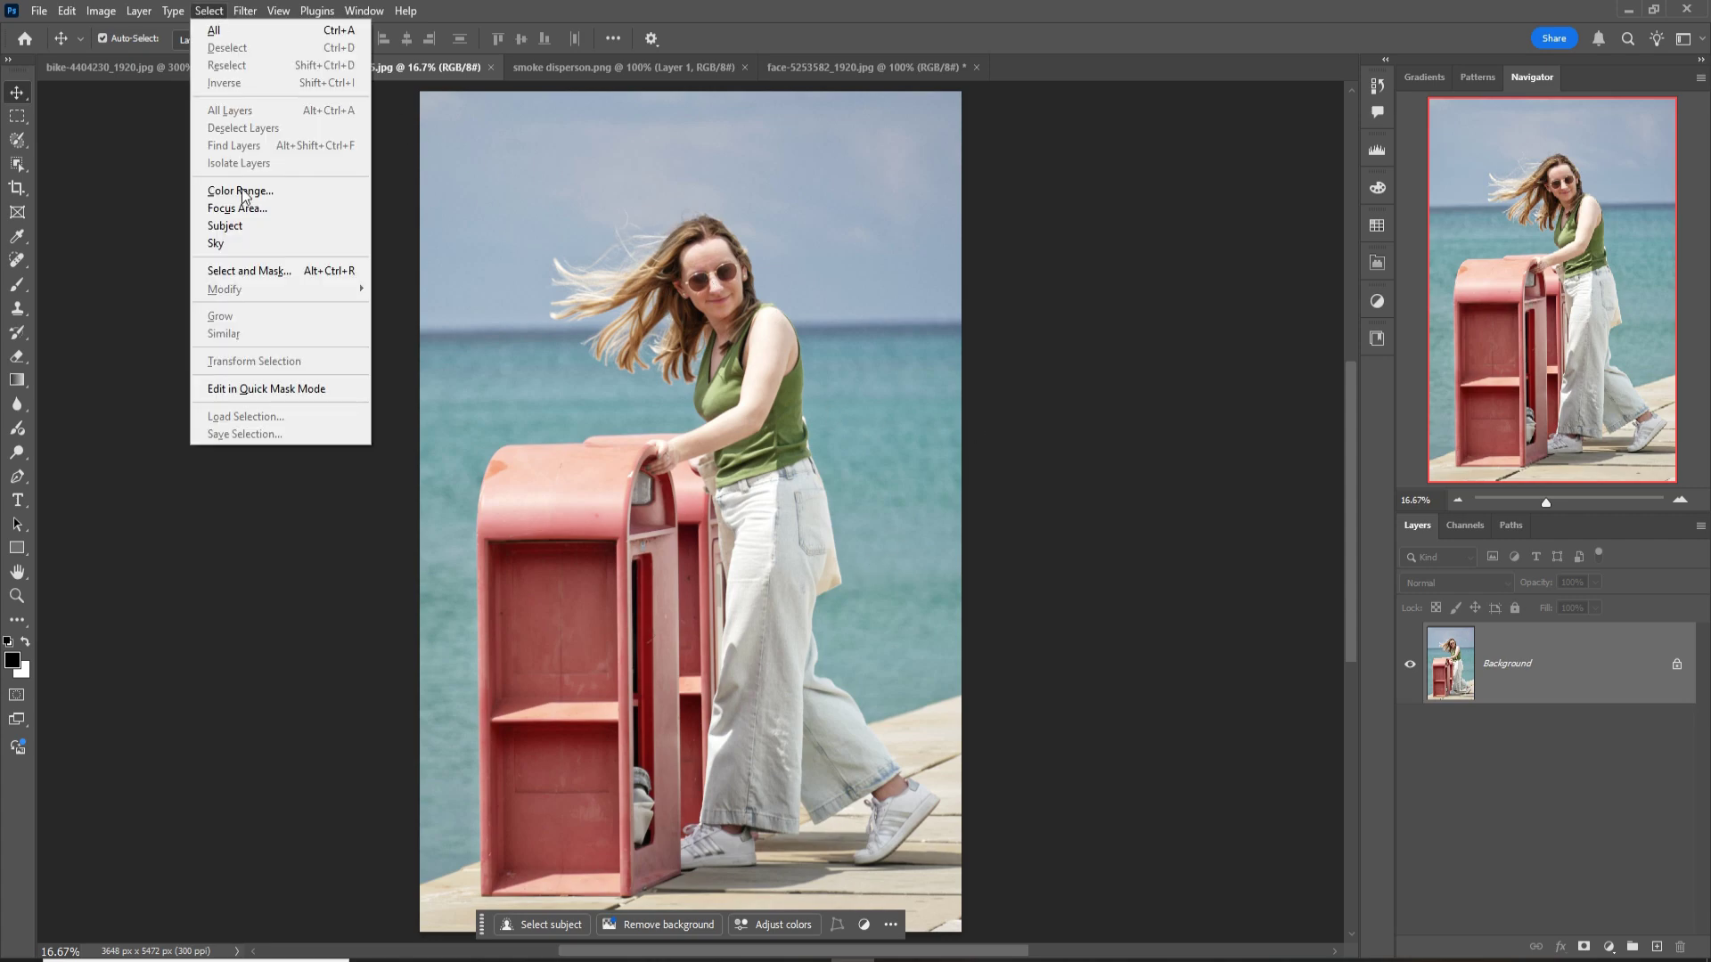
{"action": "left_click", "coordinate": [225, 226]}
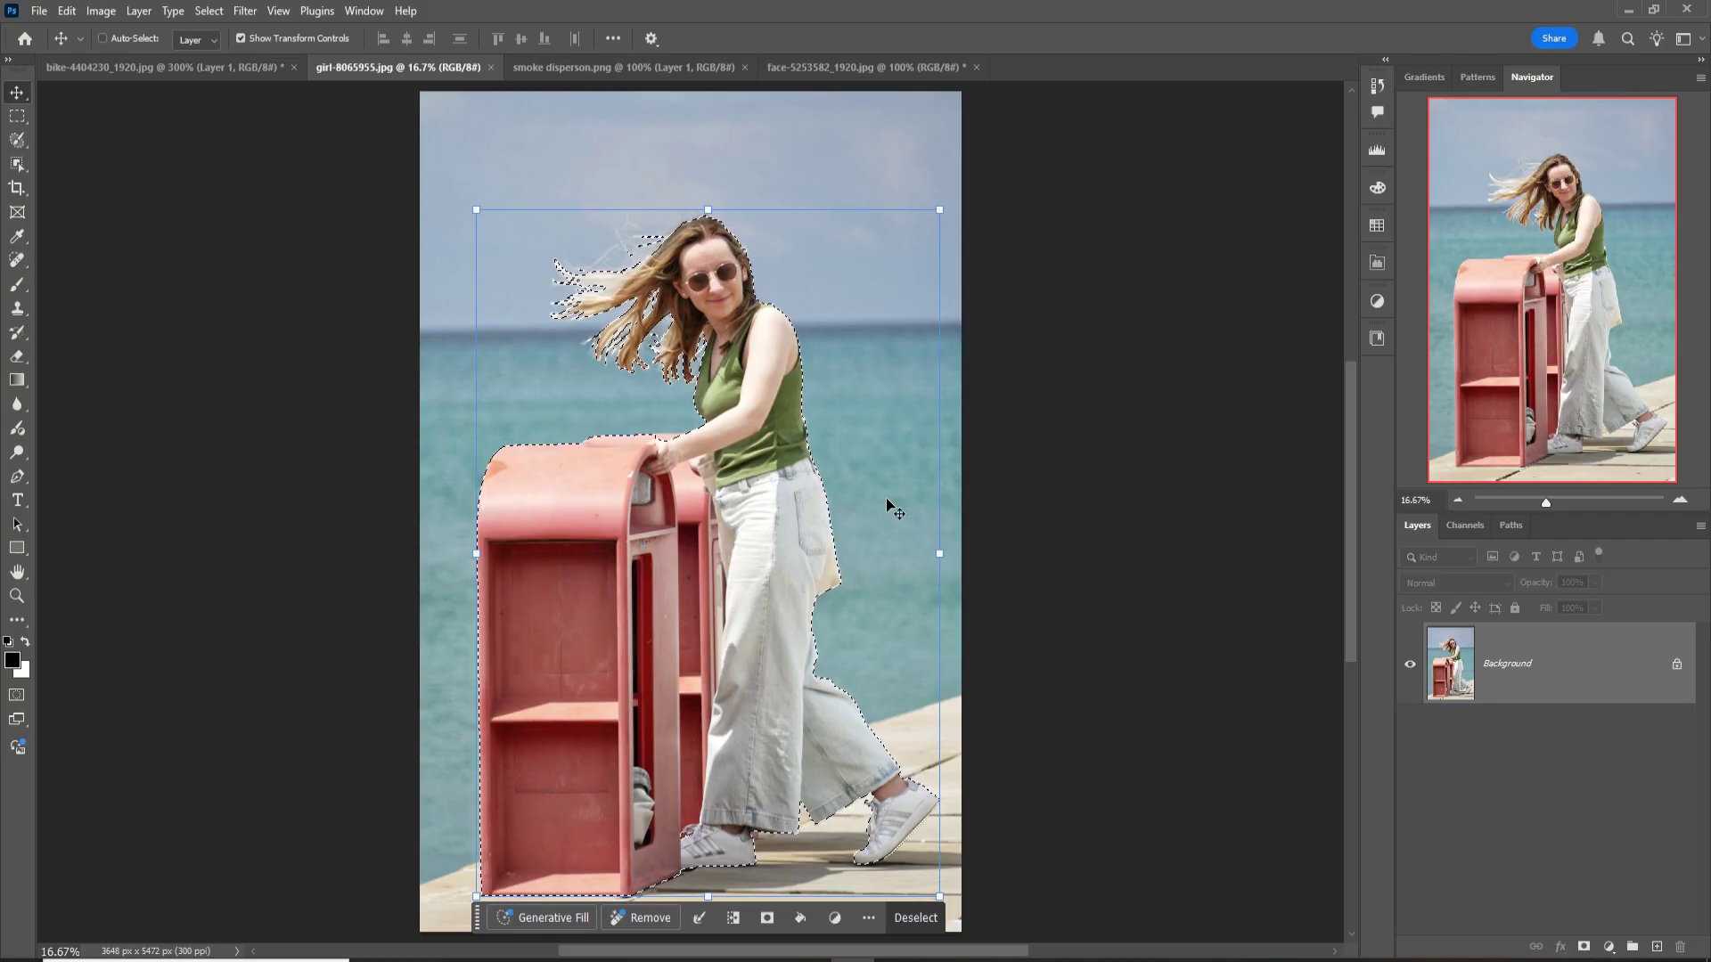
{"action": "key", "text": "ctrl+j"}
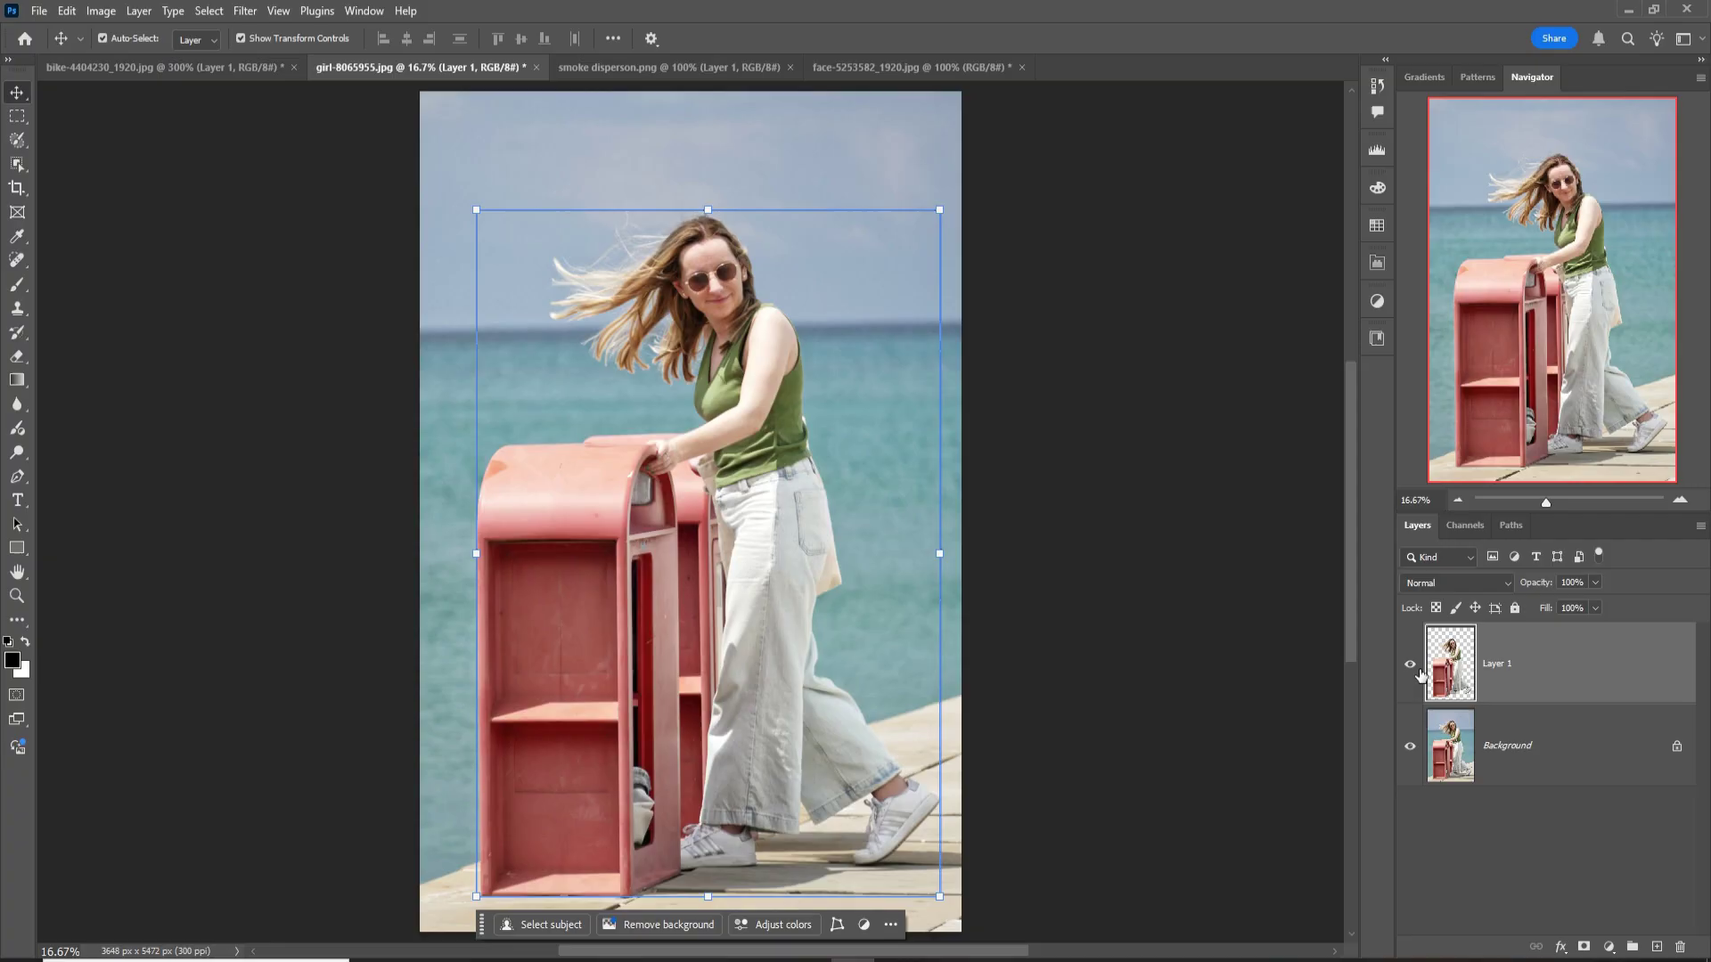
{"action": "left_click", "coordinate": [1410, 745]}
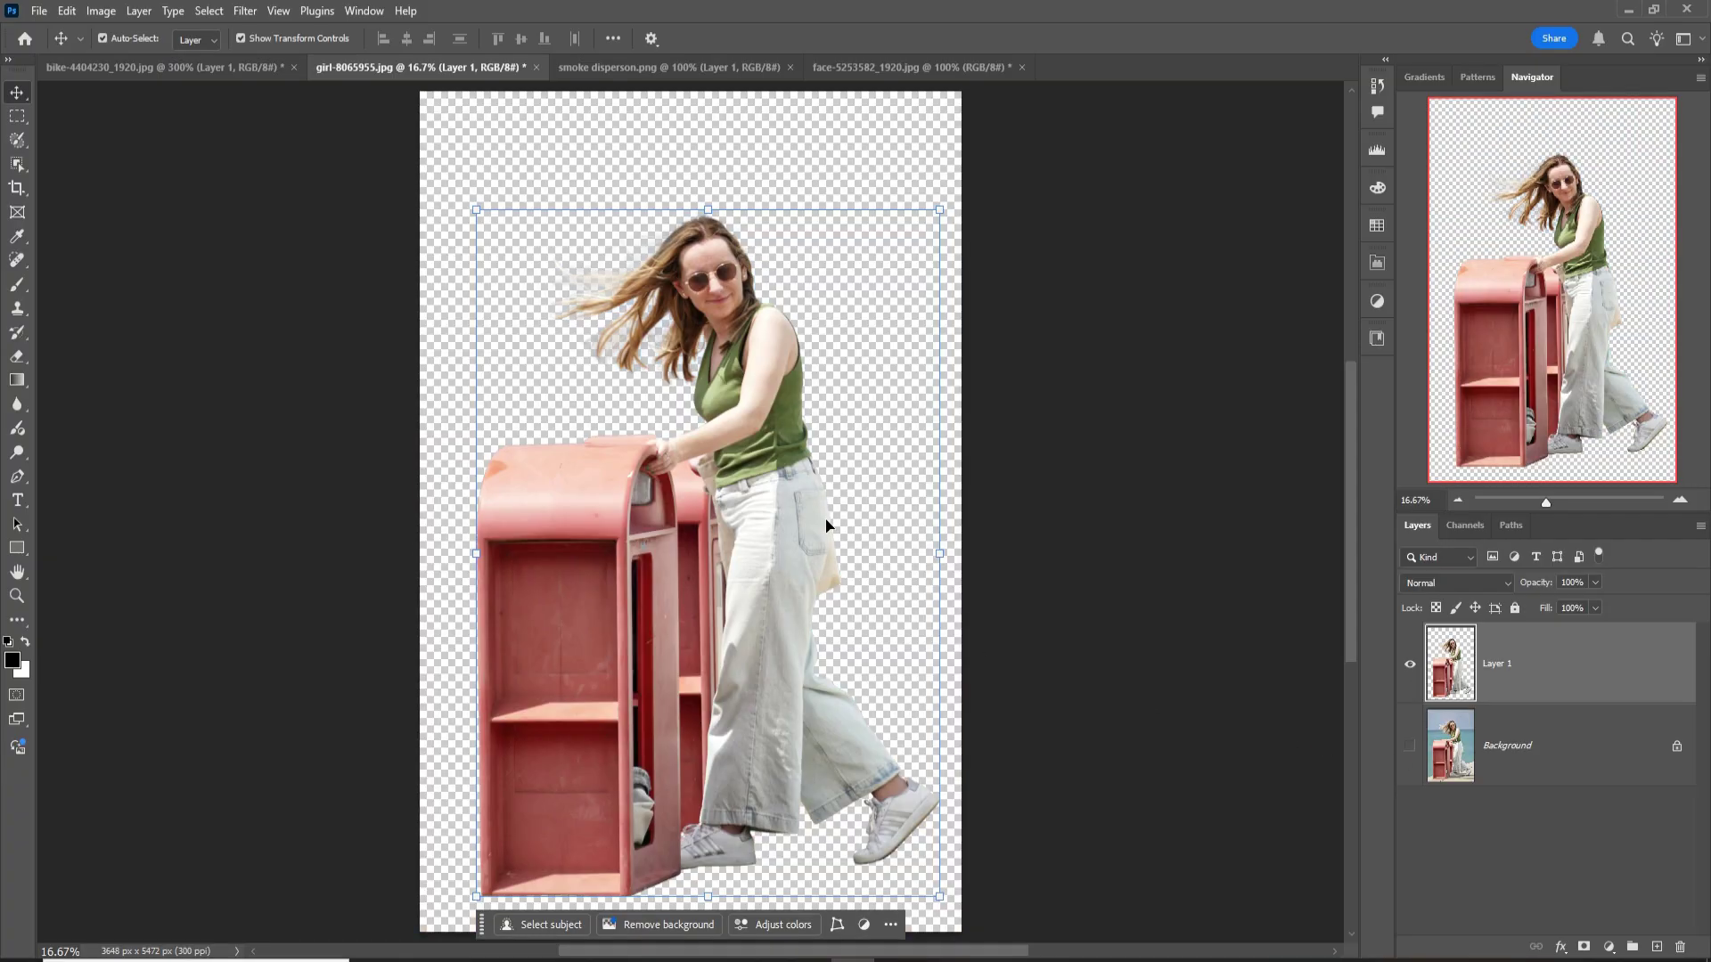
Step: Enlarge and reposition the cutout, then inspect the woman's head and hair up close
{"action": "left_click", "coordinate": [689, 424]}
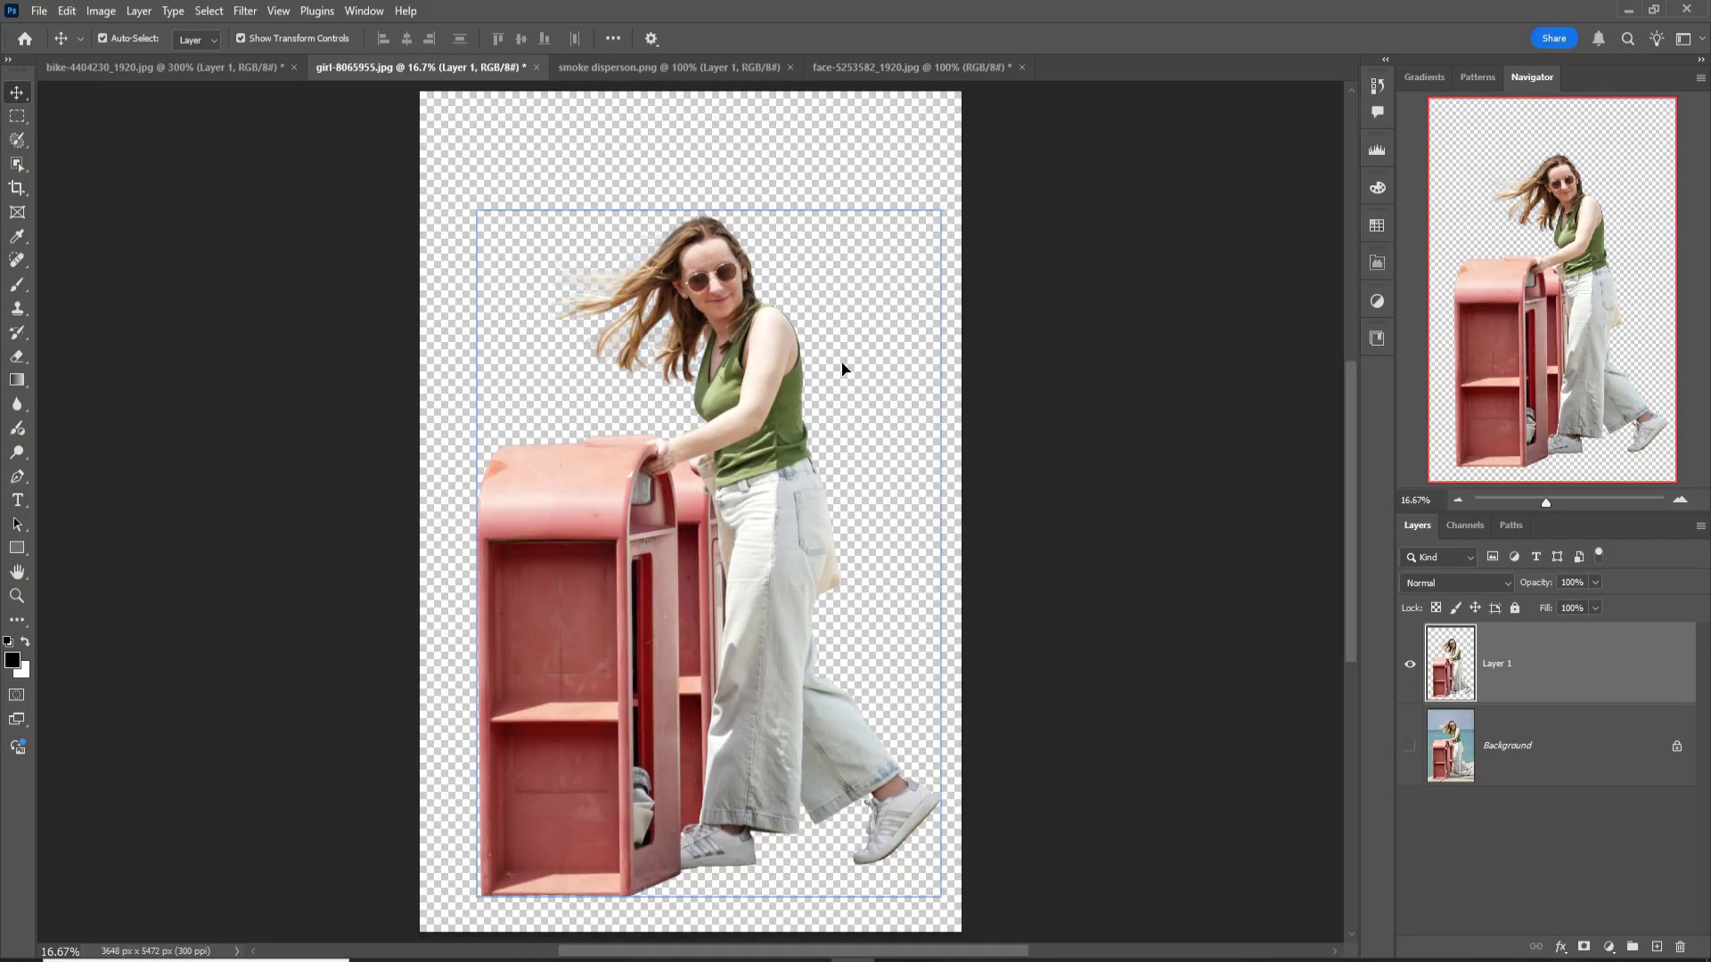
{"action": "left_click_drag", "start_coordinate": [842, 368], "coordinate": [744, 381]}
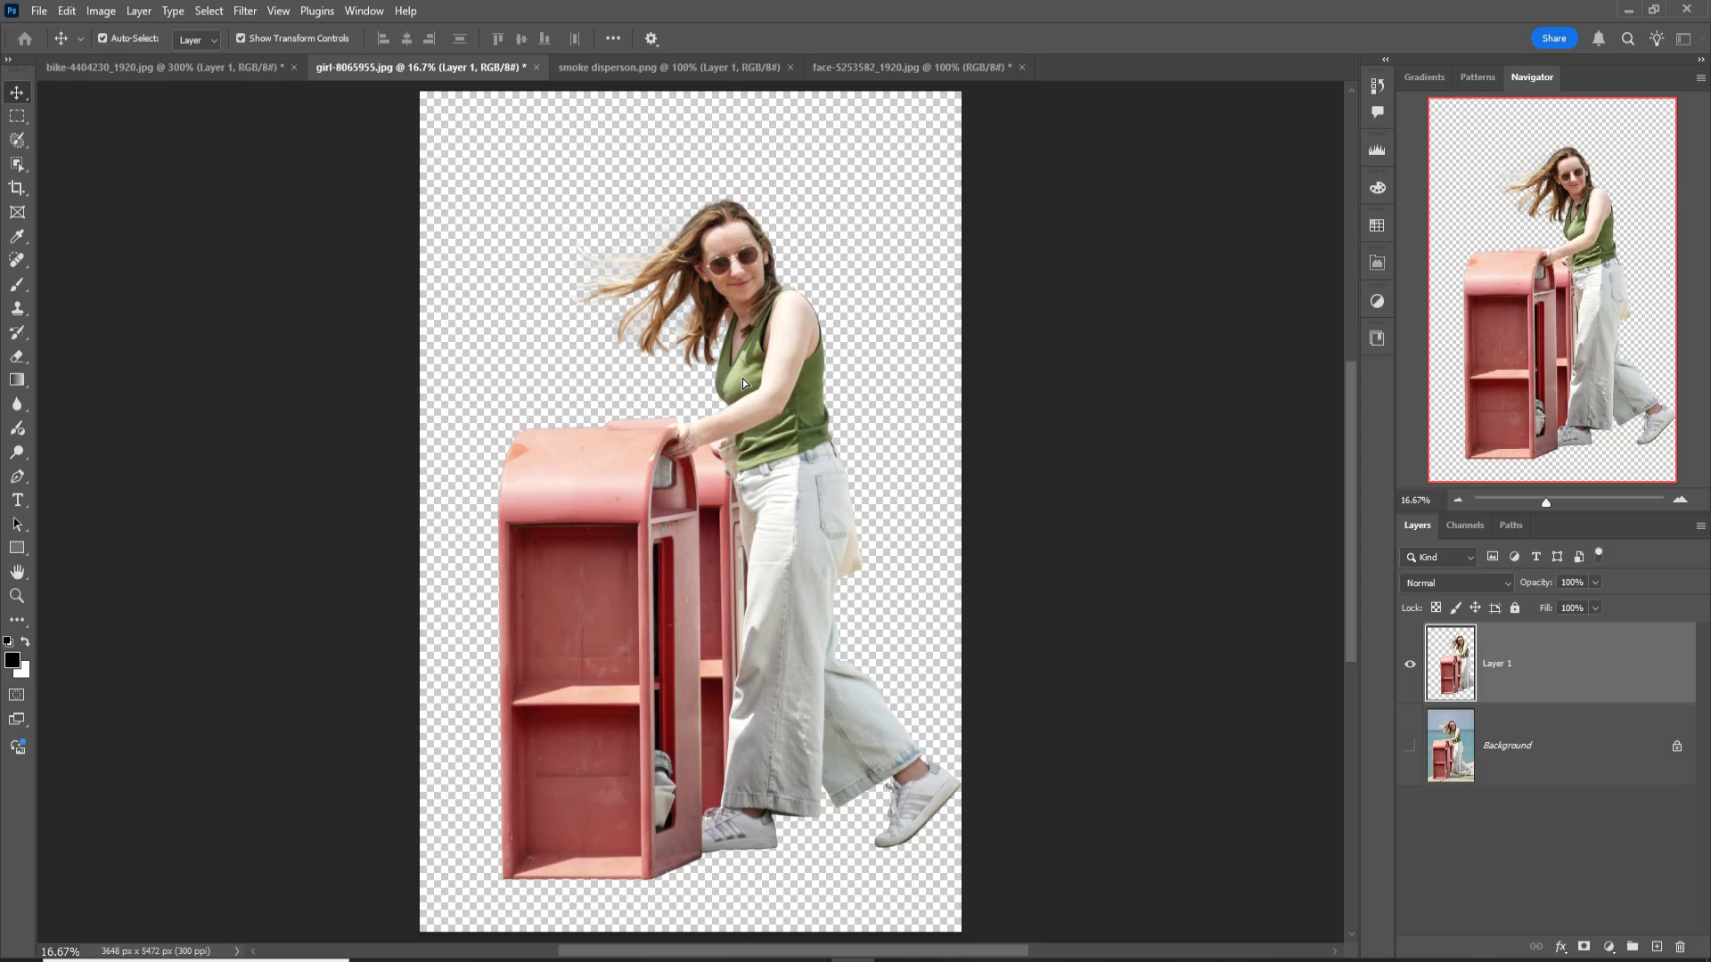
{"action": "scroll", "coordinate": [742, 379], "scroll_direction": "up", "scroll_amount": 2}
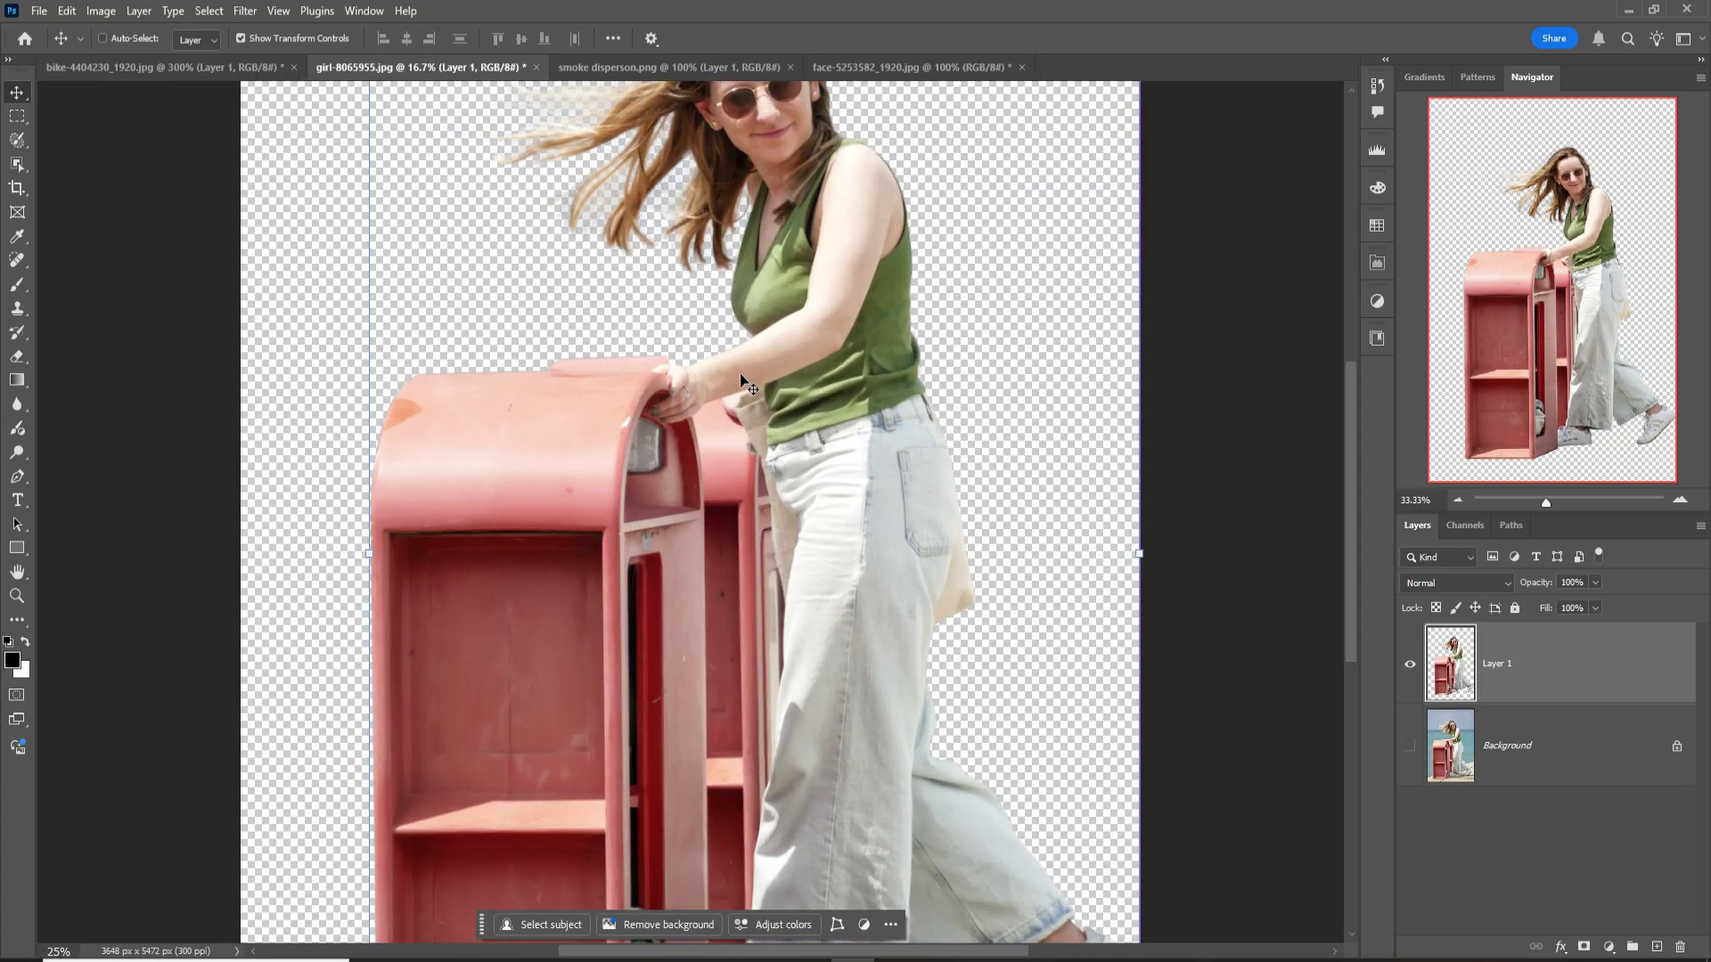
{"action": "scroll", "coordinate": [746, 384], "scroll_direction": "up", "scroll_amount": 2}
{"action": "mouse_move", "coordinate": [775, 401]}
{"action": "left_mouse_down"}
{"action": "mouse_move", "coordinate": [808, 608]}
{"action": "mouse_move", "coordinate": [809, 936]}
{"action": "left_mouse_up"}
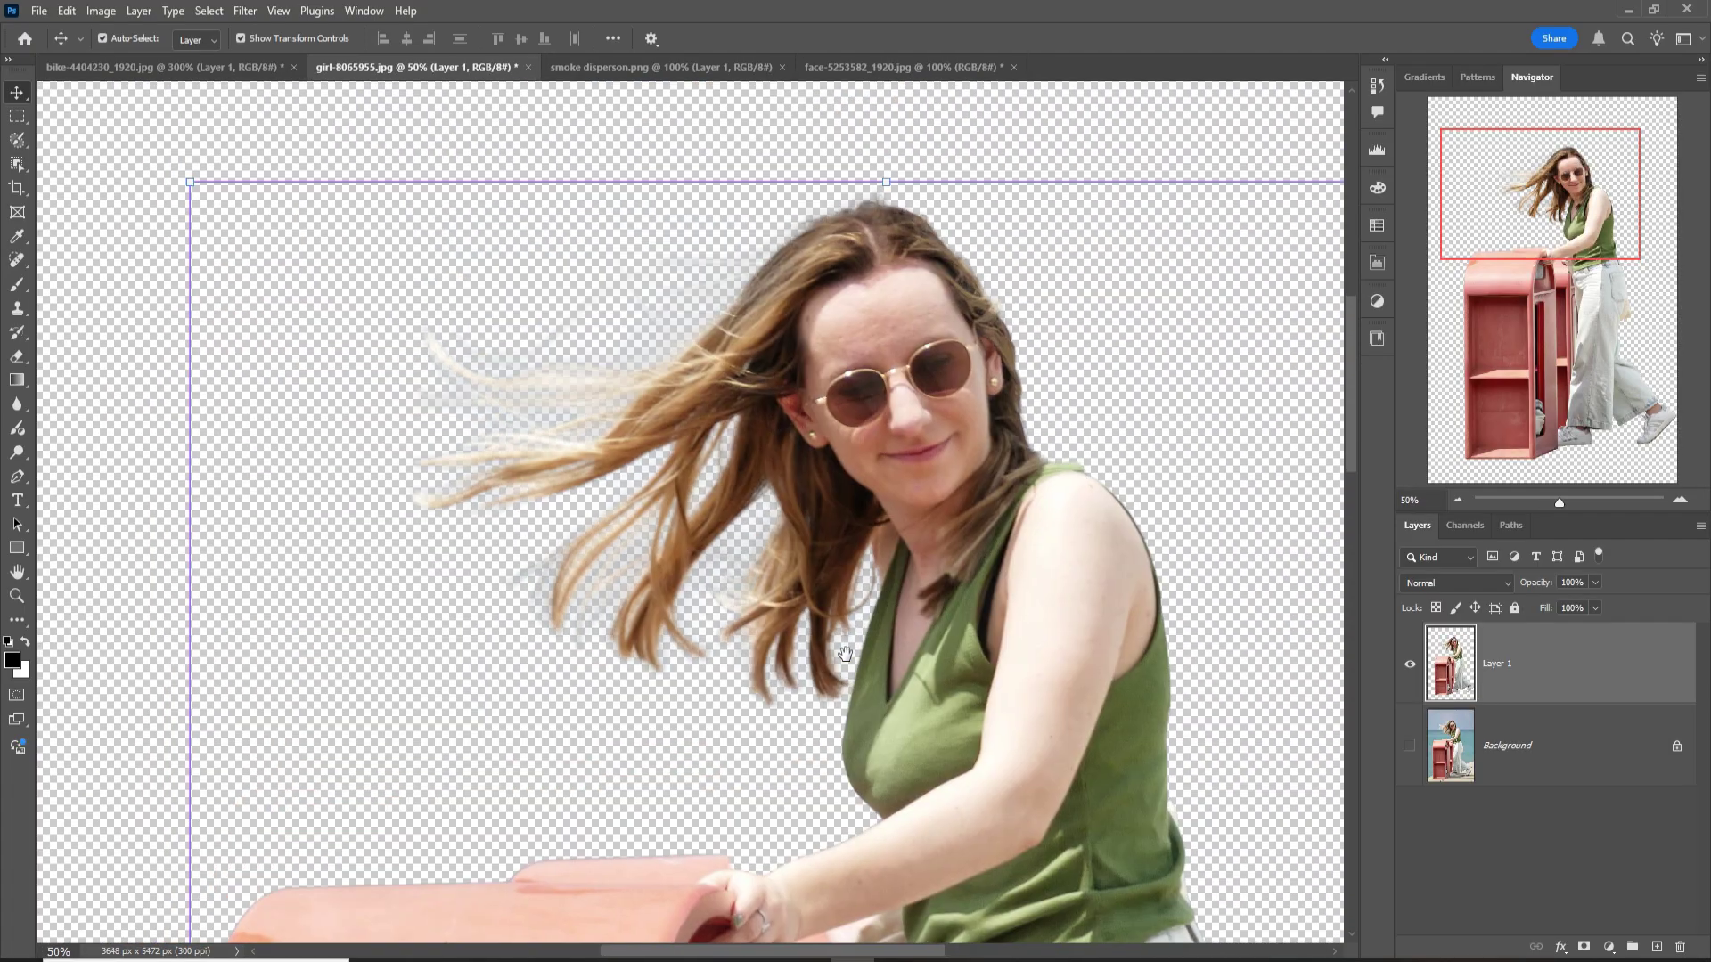
{"action": "left_click_drag", "start_coordinate": [842, 651], "coordinate": [782, 470]}
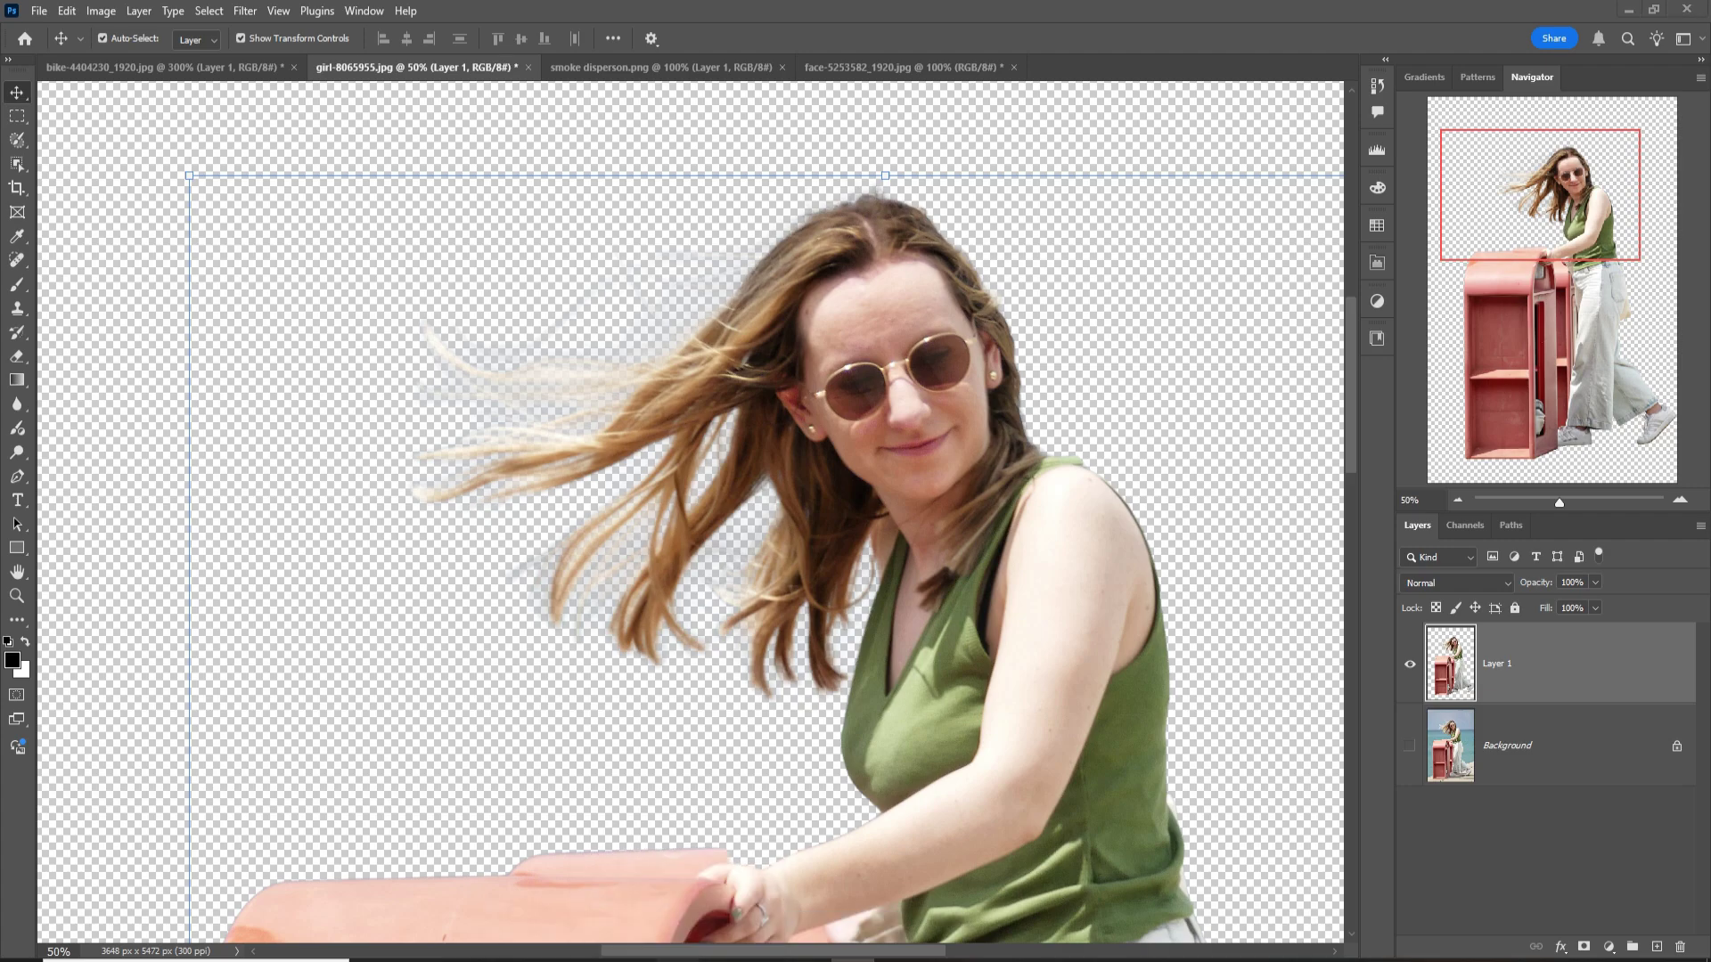
Step: Upload the girl-8065955 beach photo to the Gemini chat
{"action": "left_click", "coordinate": [700, 961]}
{"action": "left_click", "coordinate": [577, 886]}
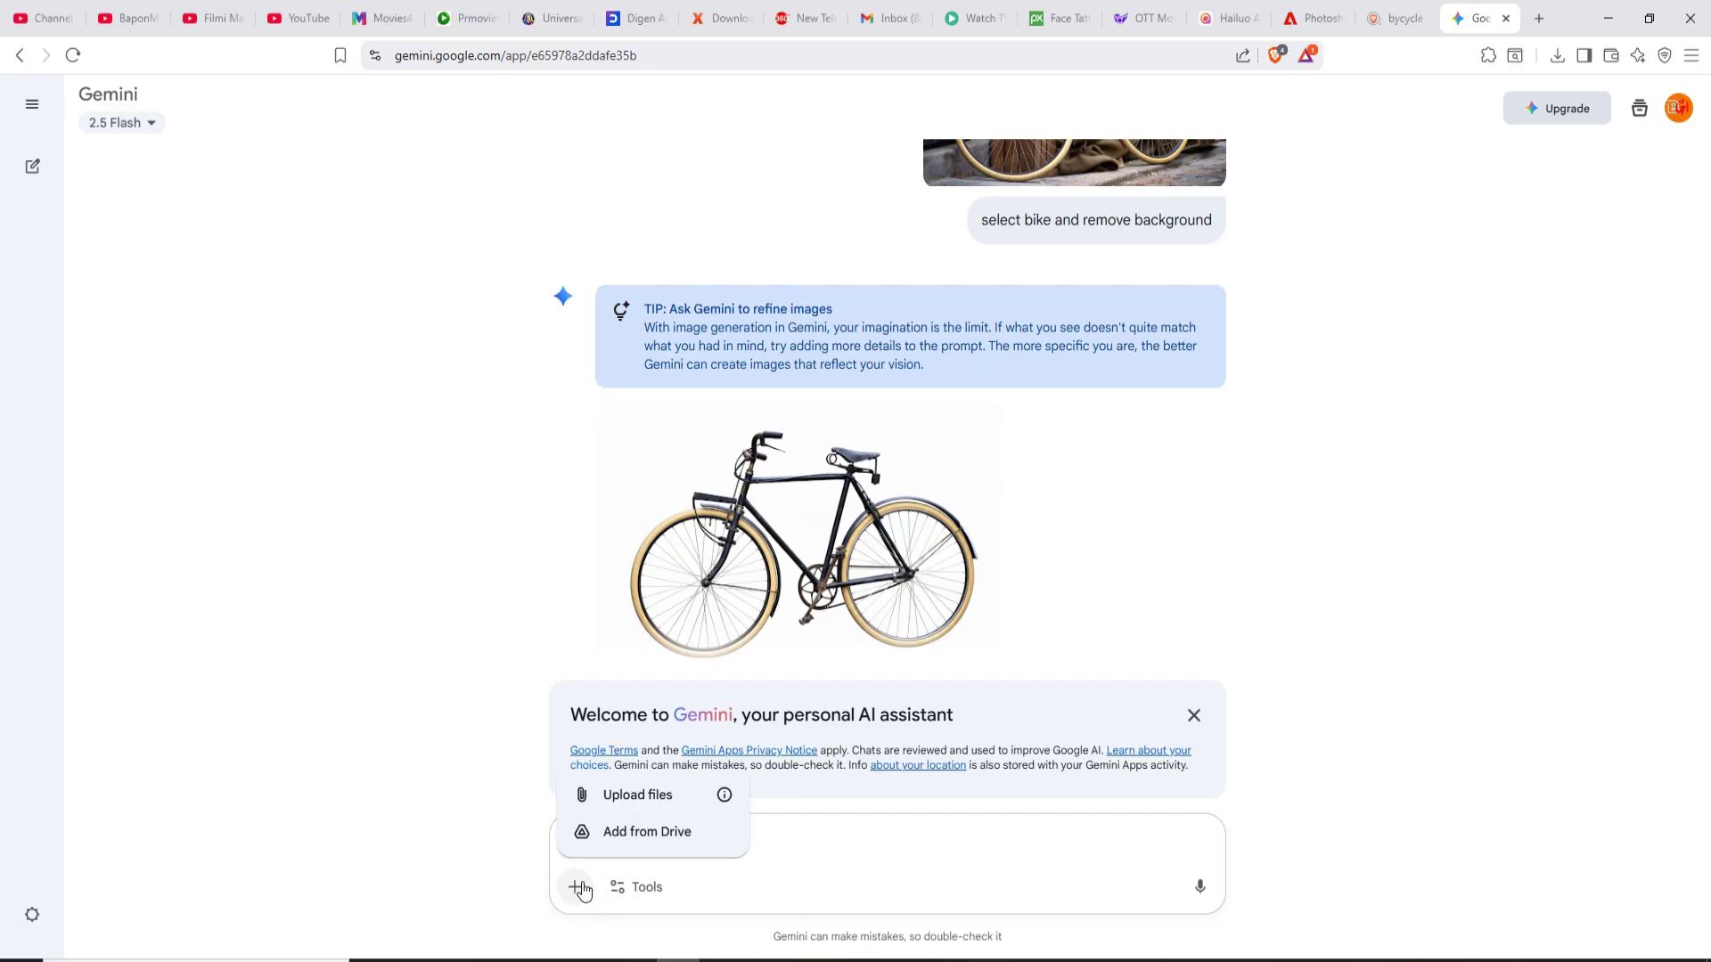
{"action": "left_click", "coordinate": [638, 794]}
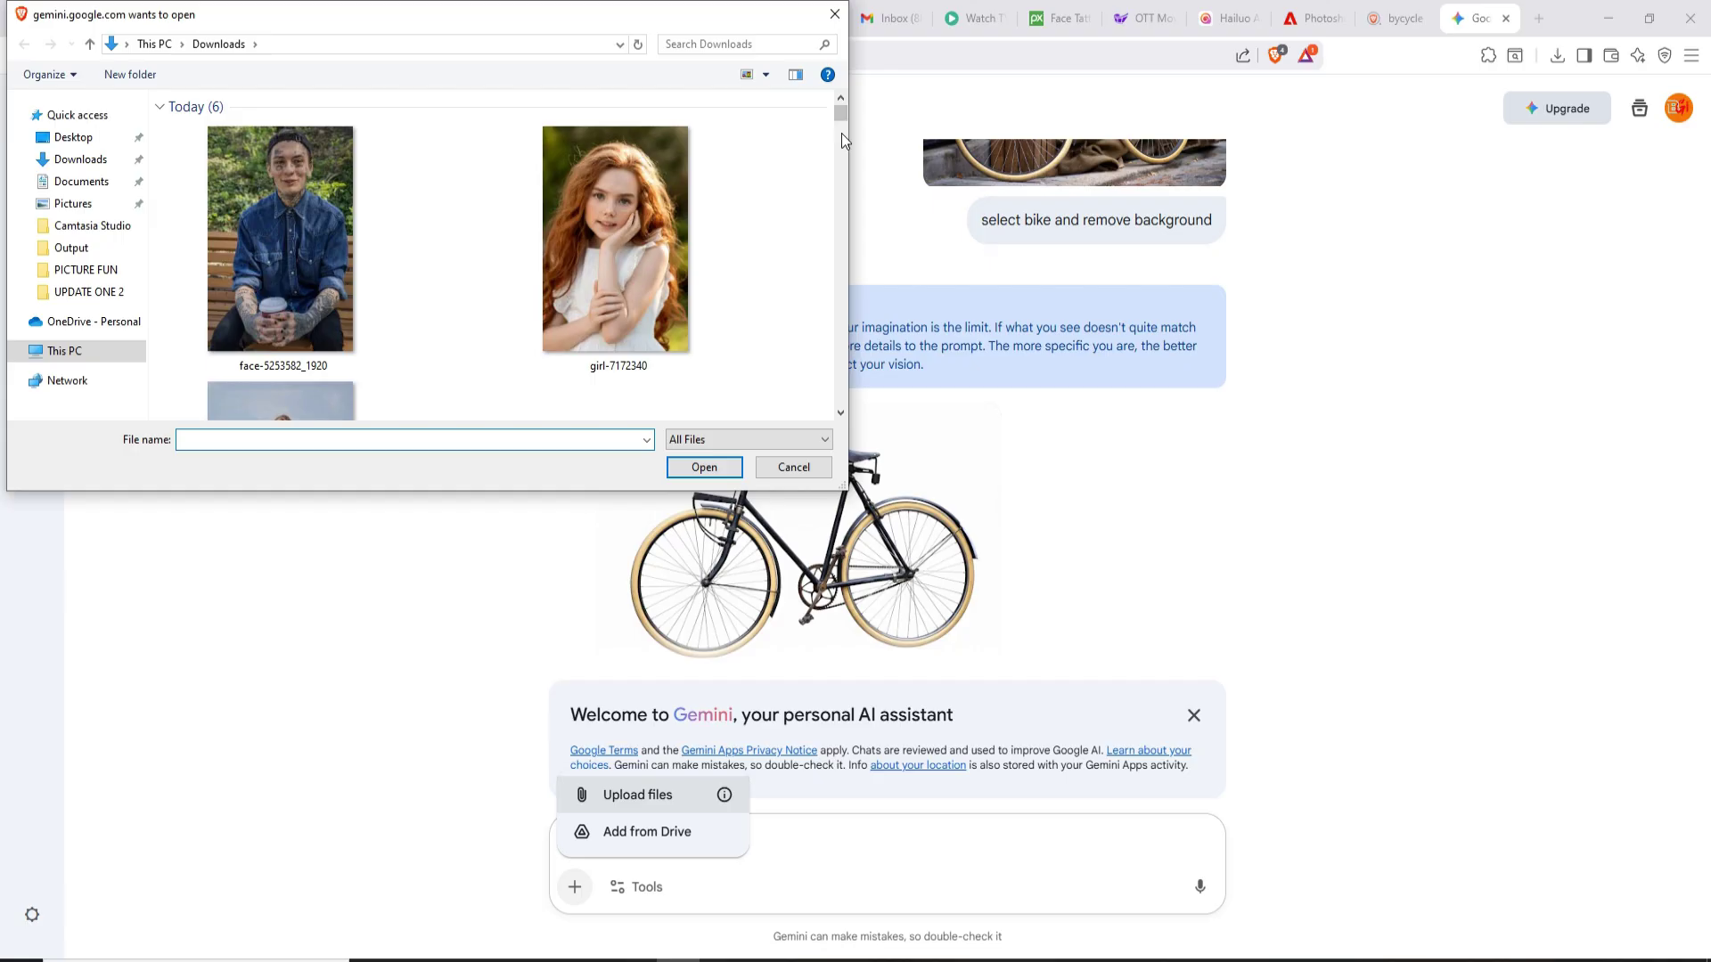
{"action": "scroll", "coordinate": [842, 139], "scroll_direction": "down", "scroll_amount": 2}
{"action": "left_click", "coordinate": [281, 235]}
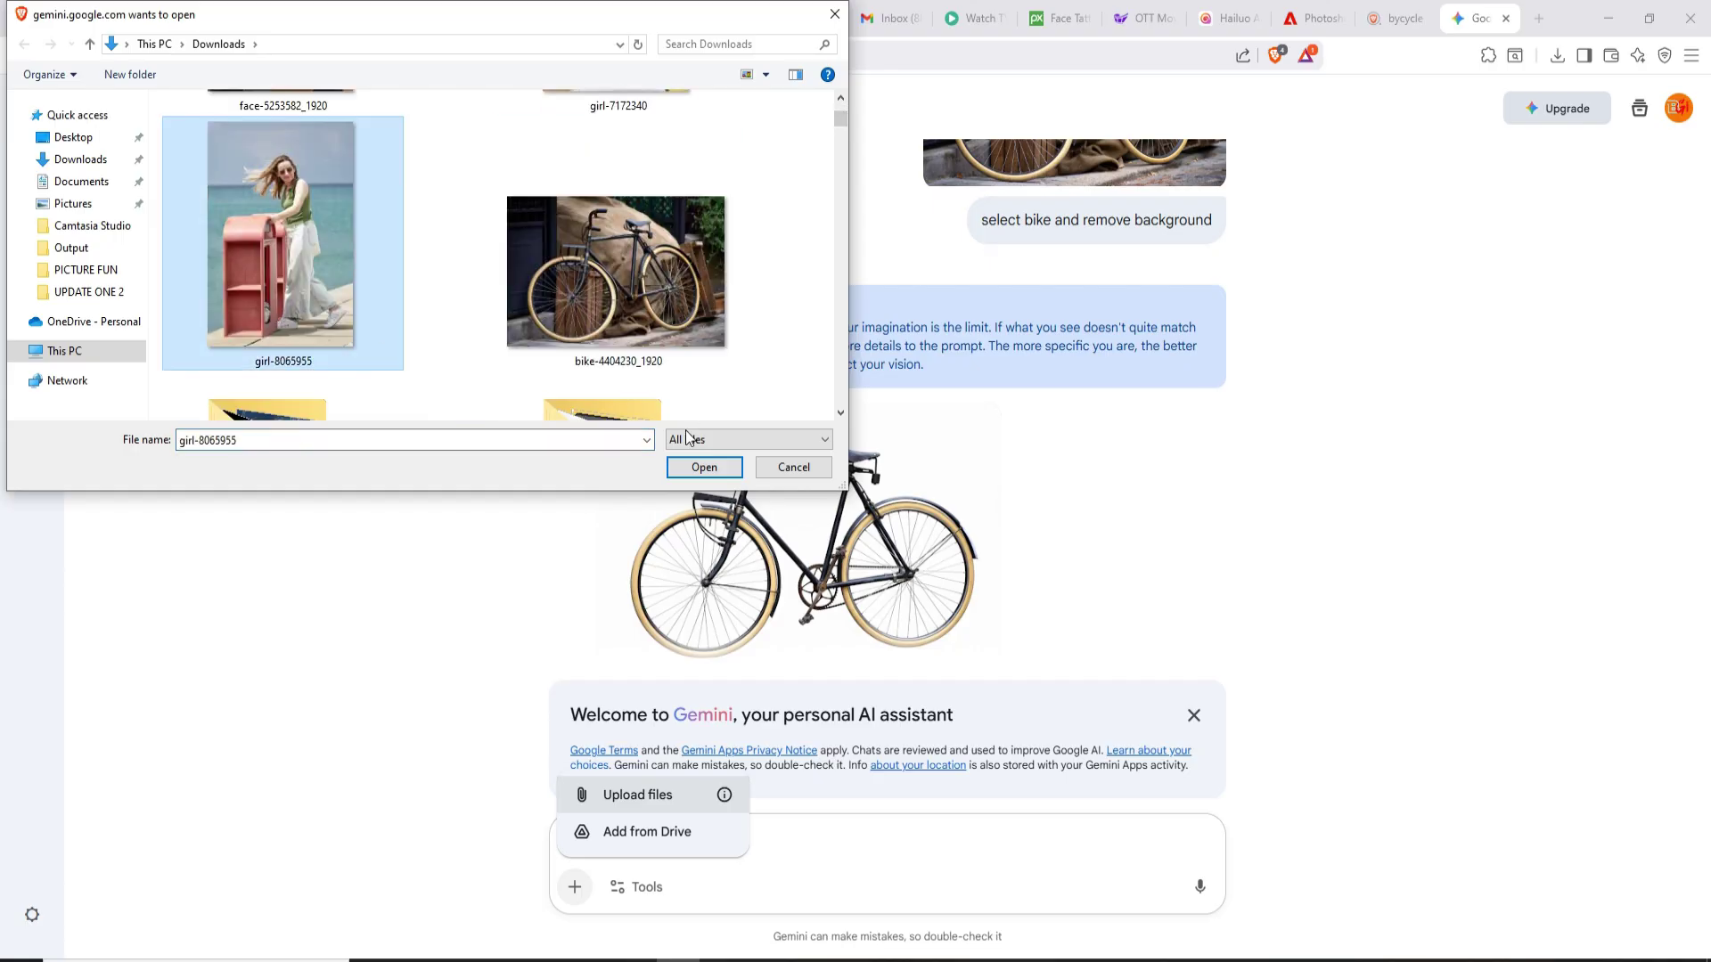
{"action": "left_click", "coordinate": [703, 466]}
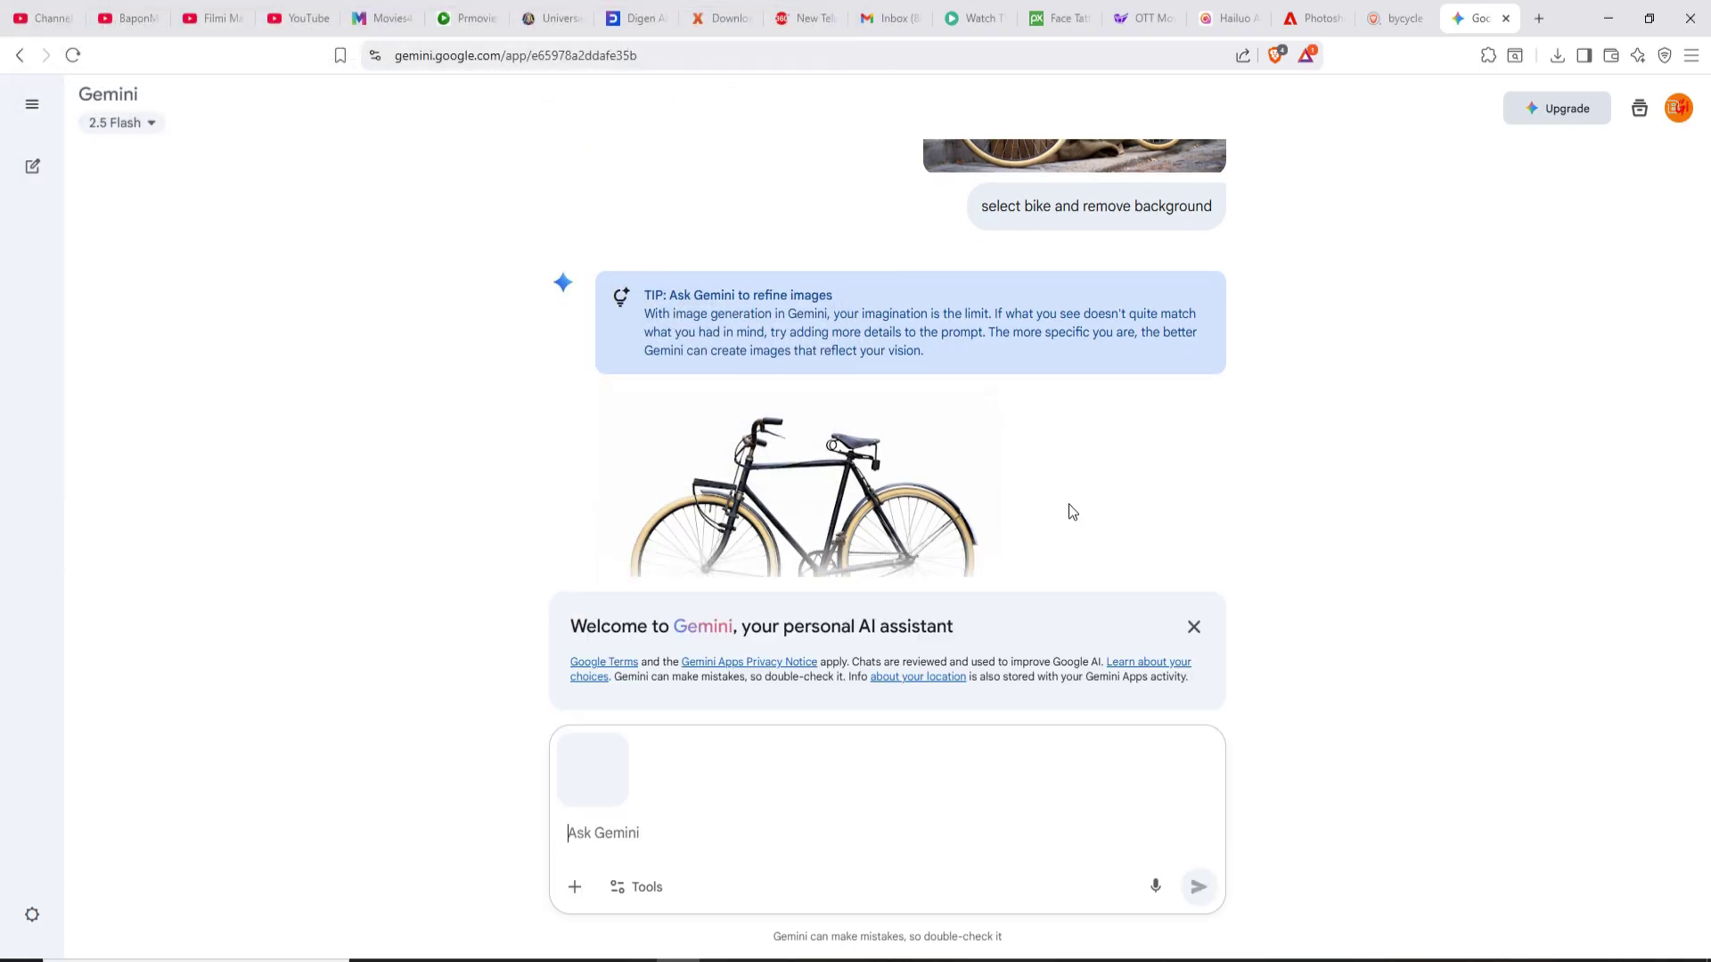
{"action": "scroll", "coordinate": [1068, 504], "scroll_direction": "down", "scroll_amount": 1}
{"action": "scroll", "coordinate": [1087, 493], "scroll_direction": "up", "scroll_amount": 3}
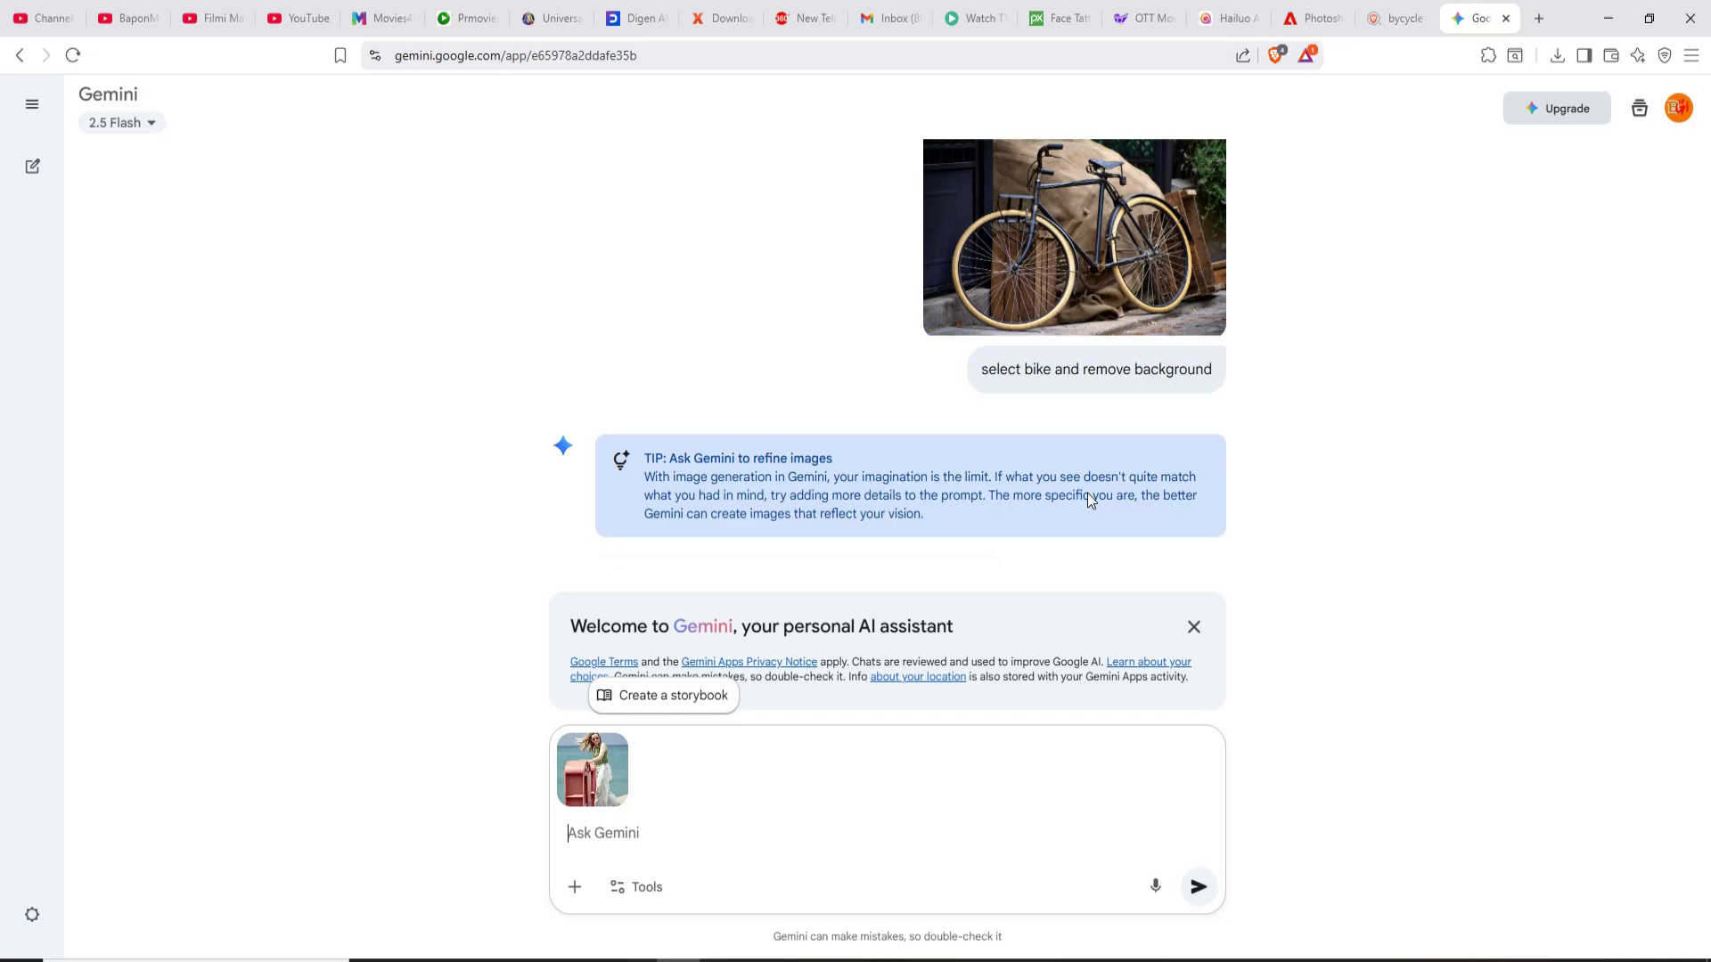
Step: Send 'select girl and remove background' and review Gemini's cutout result
{"action": "left_click", "coordinate": [641, 839]}
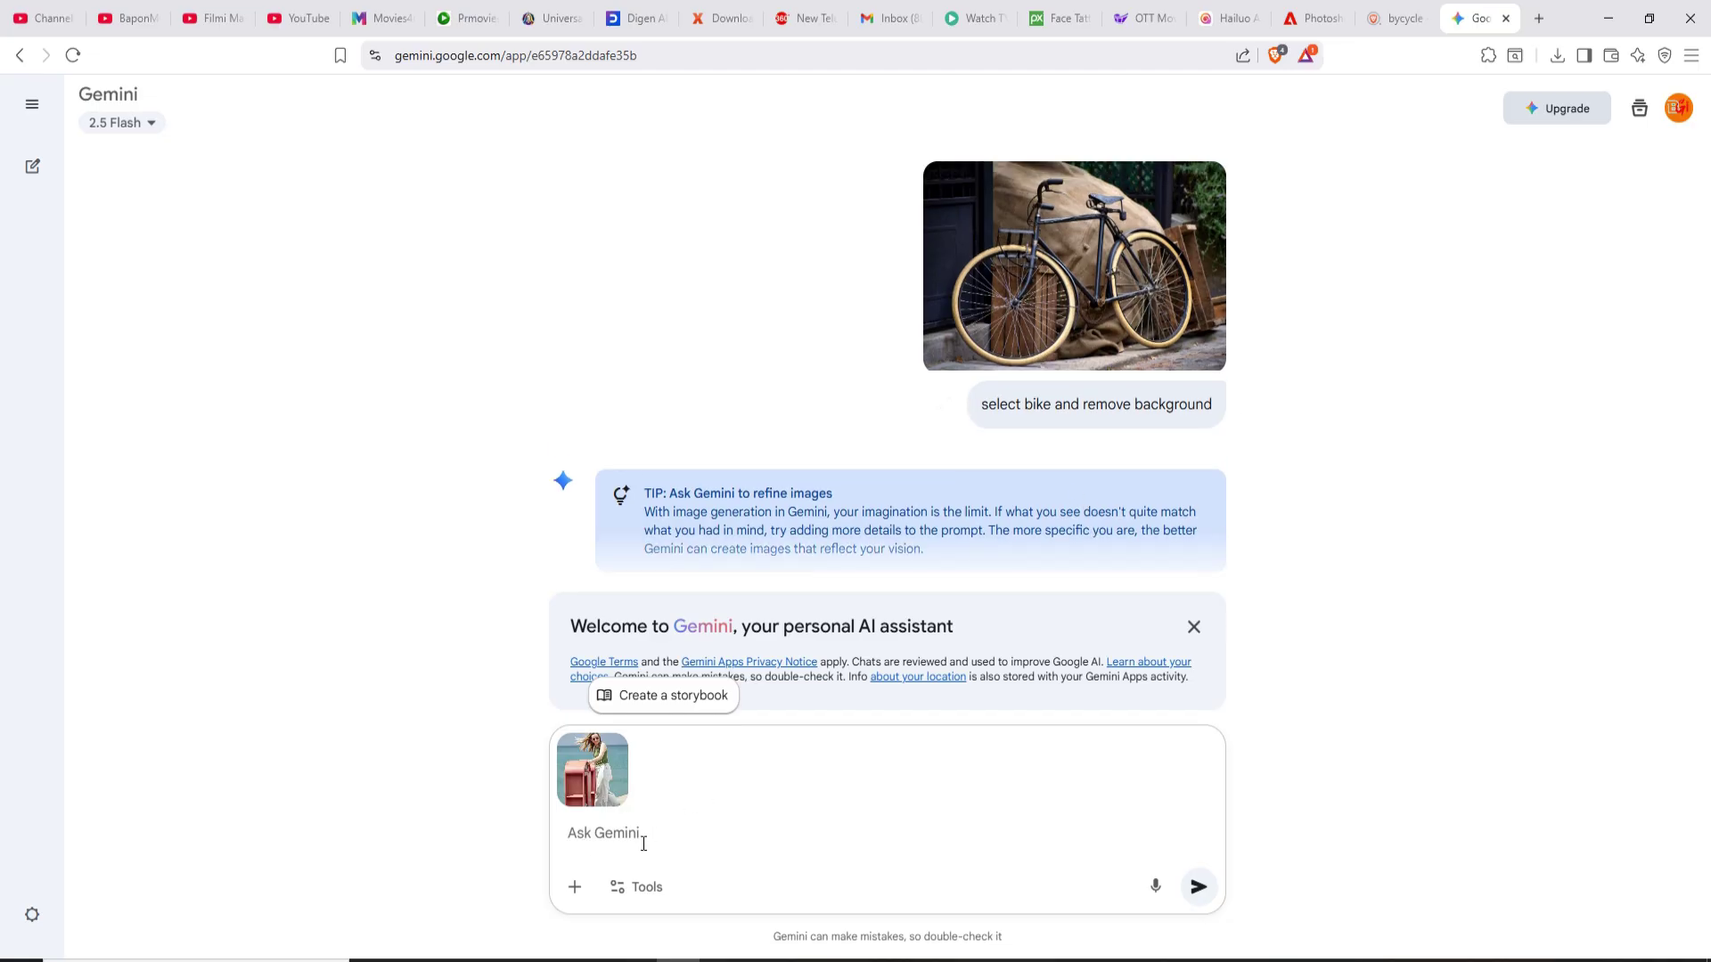
{"action": "type", "text": "select girl and remove ba"}
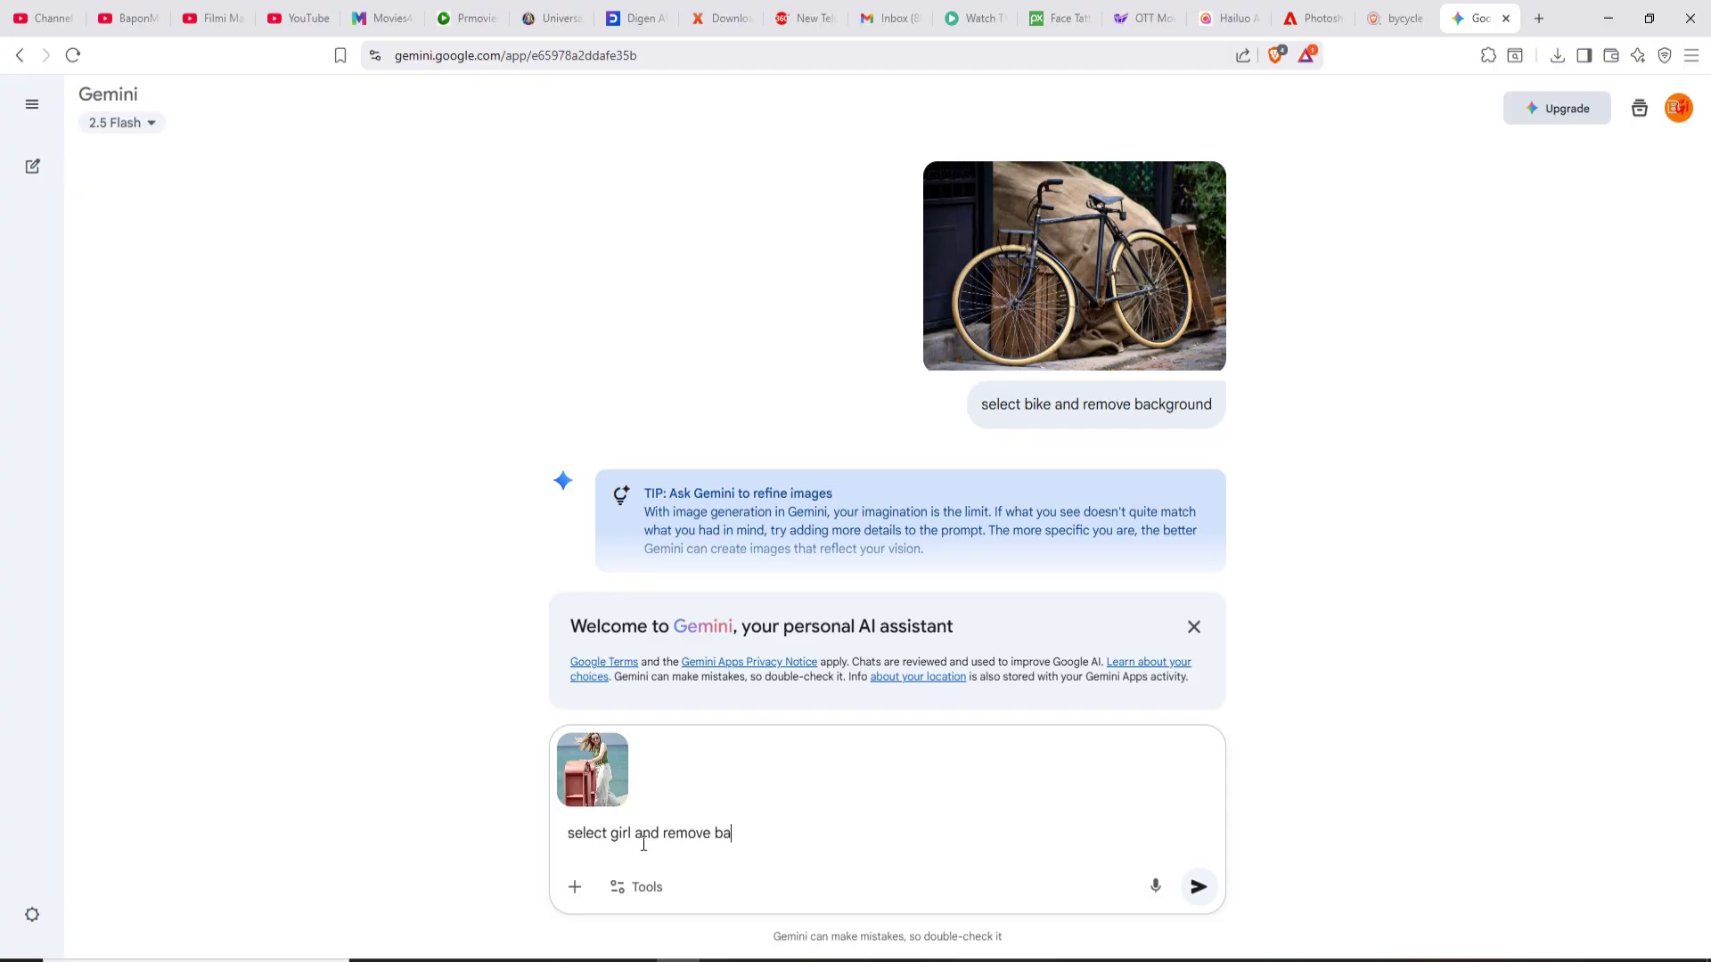
{"action": "type", "text": "ound"}
{"action": "left_click", "coordinate": [1198, 887]}
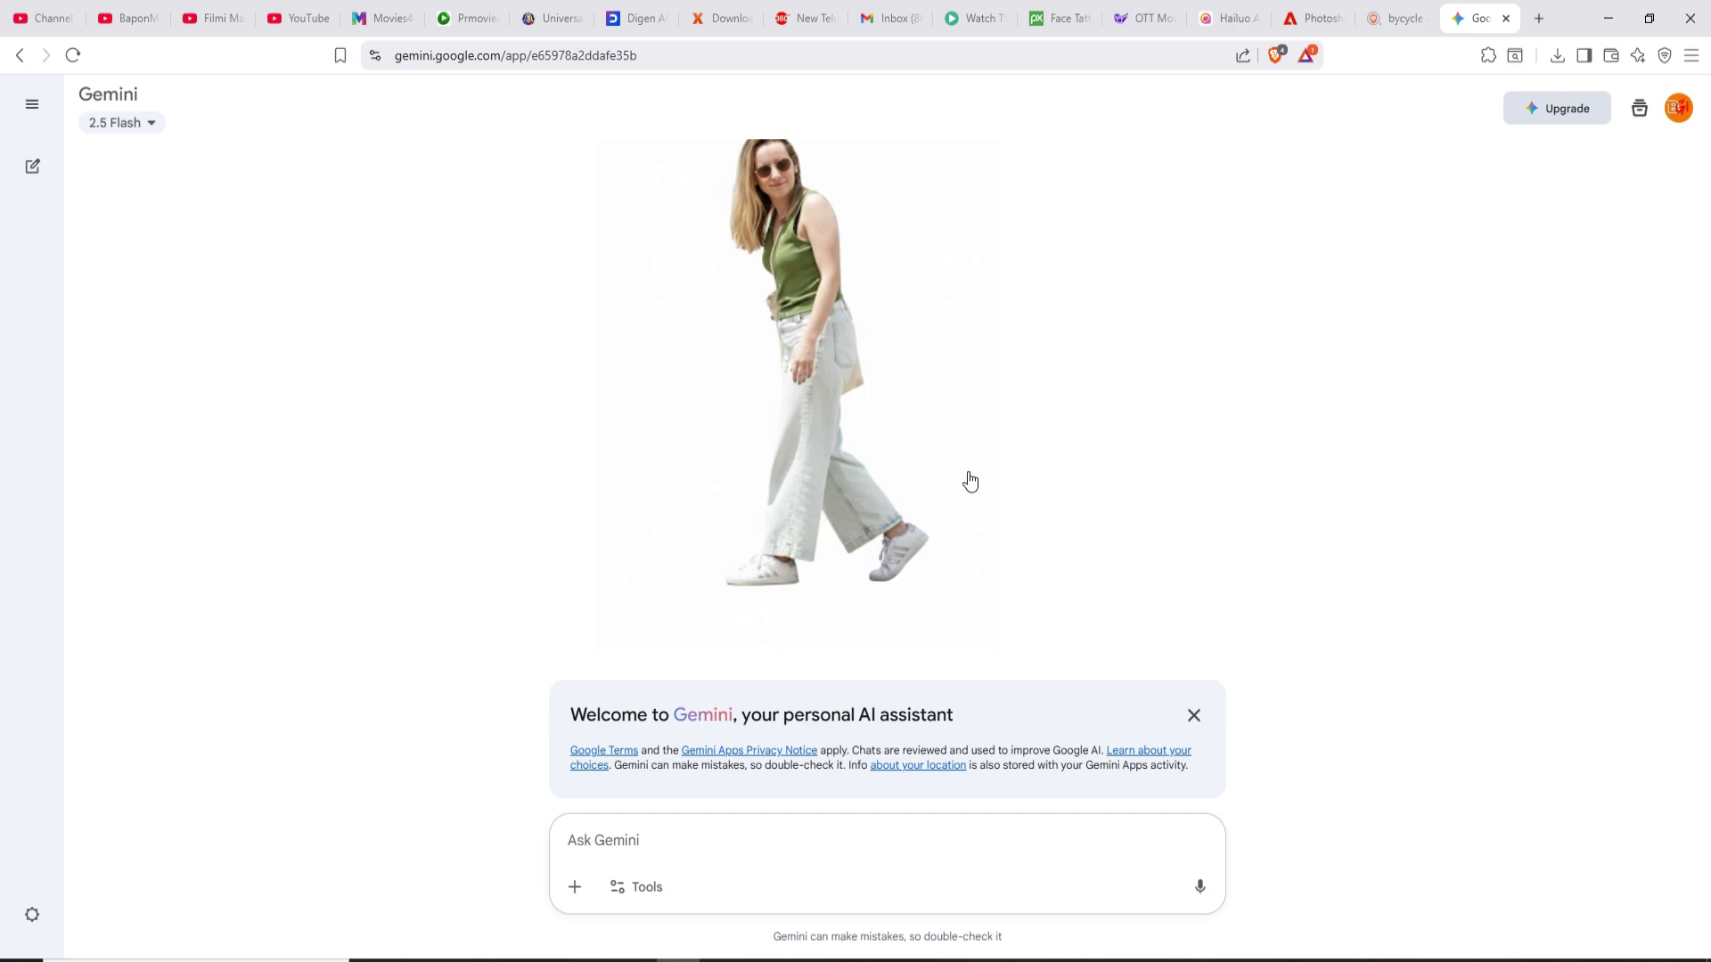
{"action": "scroll", "coordinate": [969, 475], "scroll_direction": "up", "scroll_amount": 4}
{"action": "scroll", "coordinate": [969, 379], "scroll_direction": "down", "scroll_amount": 4}
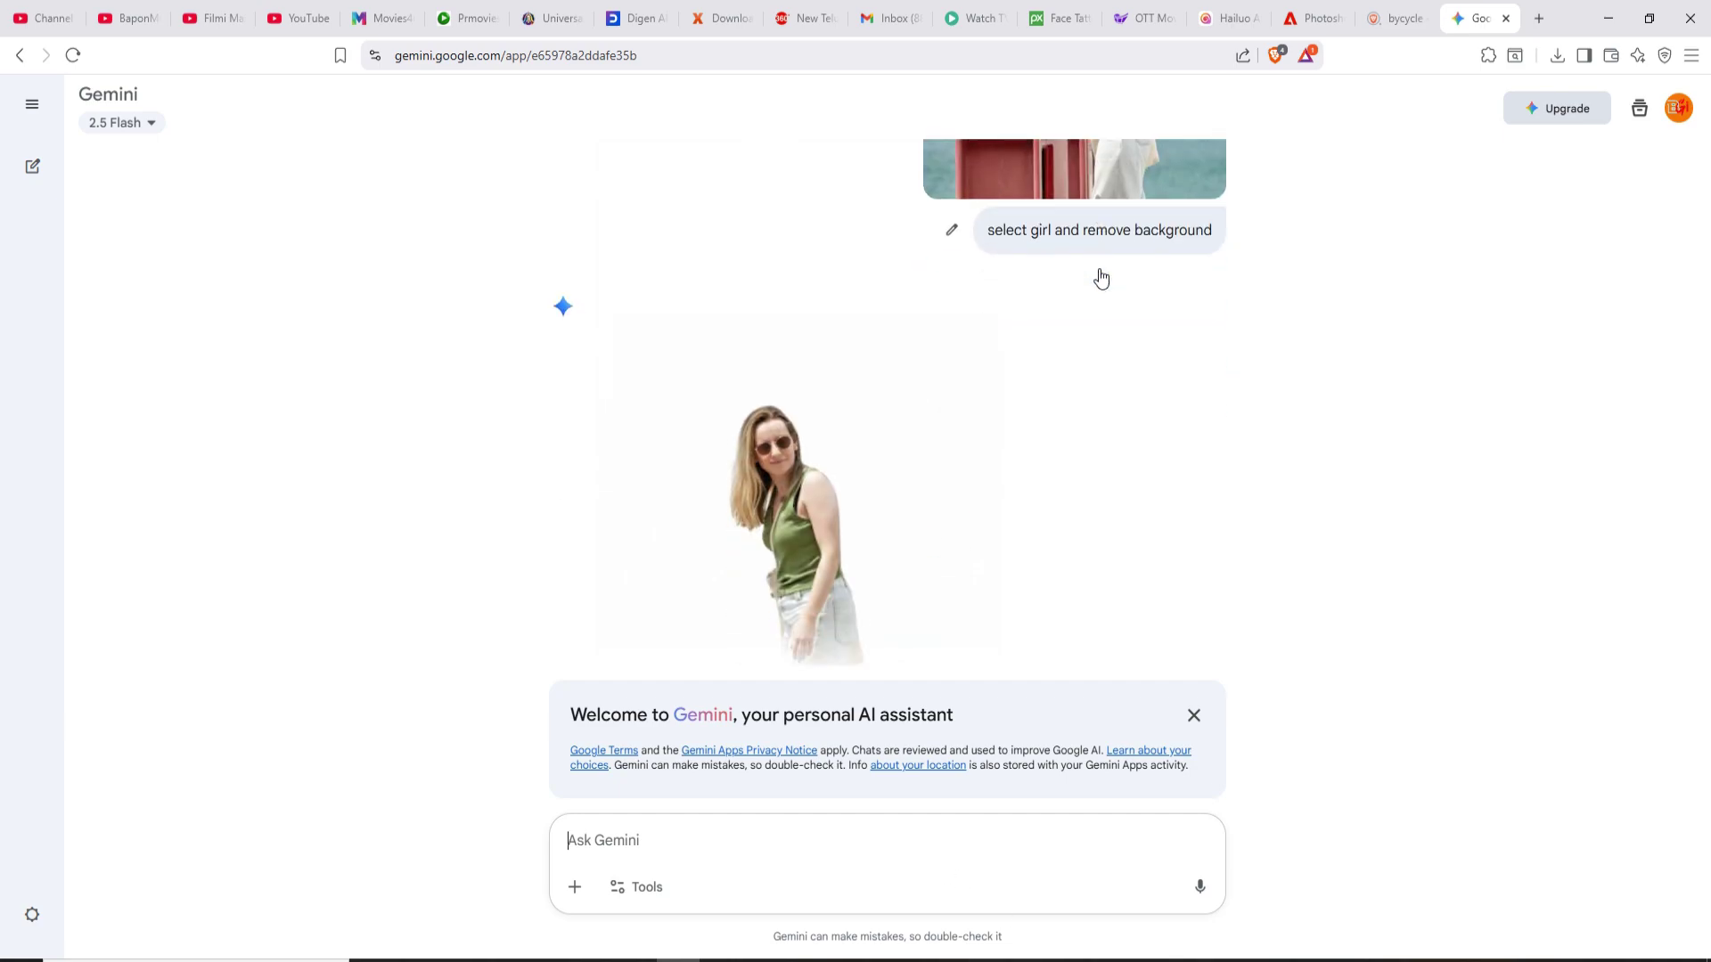
{"action": "scroll", "coordinate": [866, 525], "scroll_direction": "up", "scroll_amount": 4}
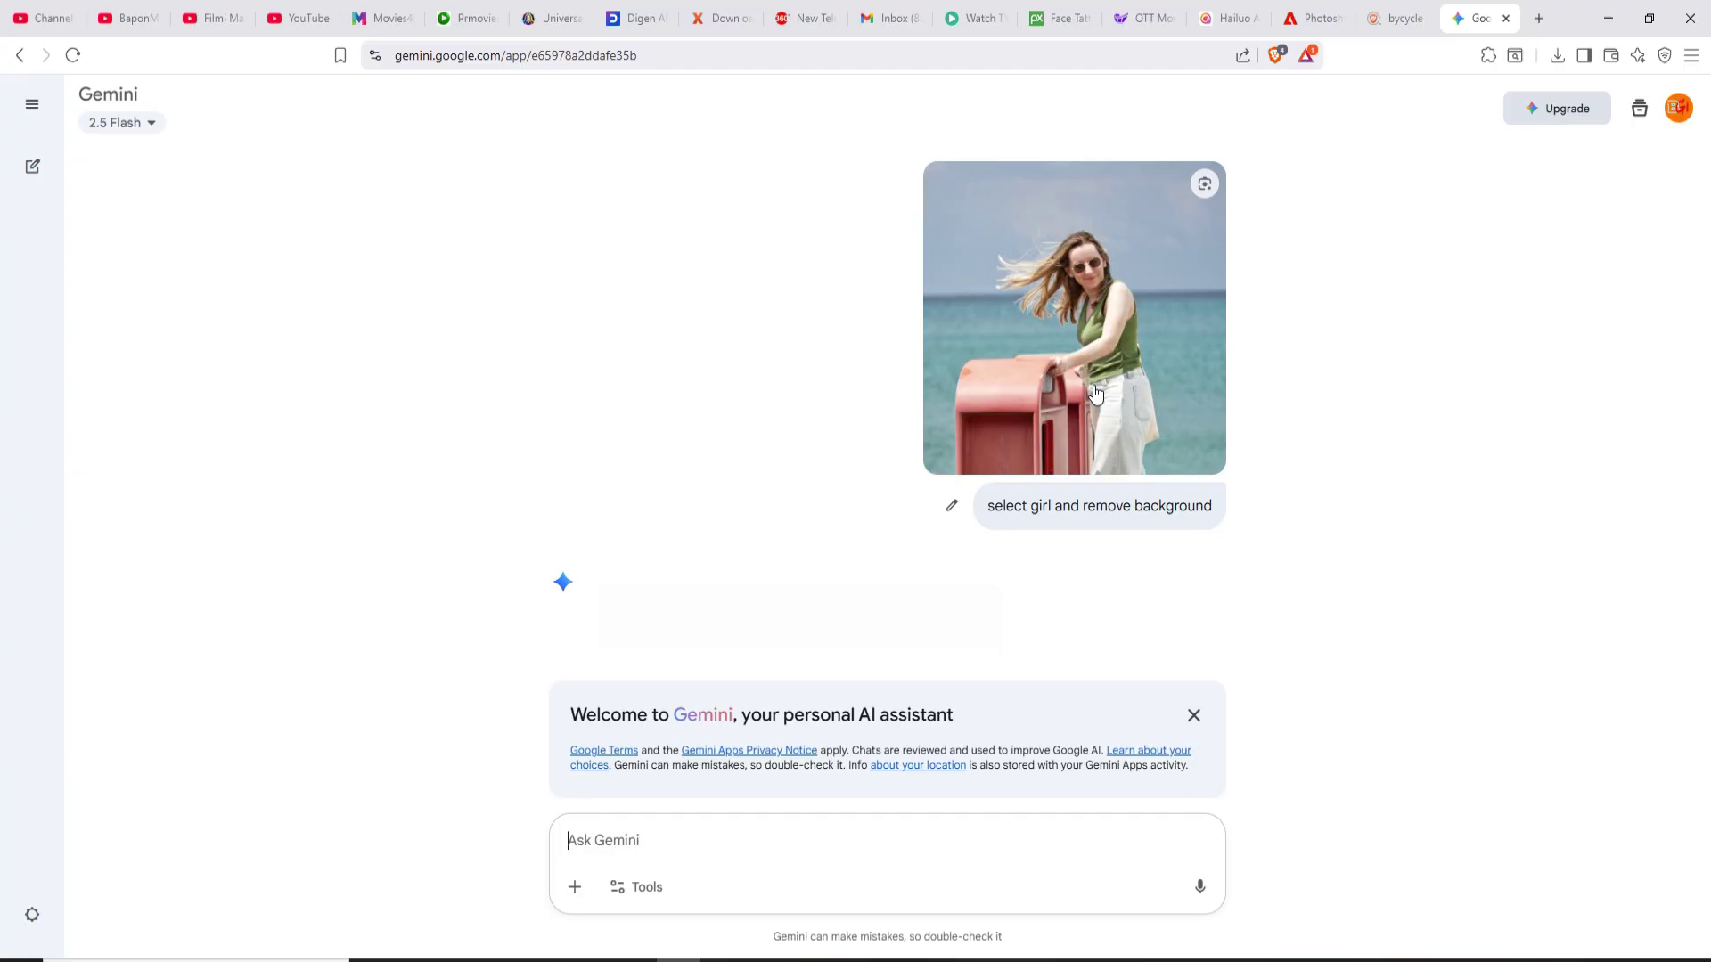
{"action": "scroll", "coordinate": [1094, 379], "scroll_direction": "down", "scroll_amount": 5}
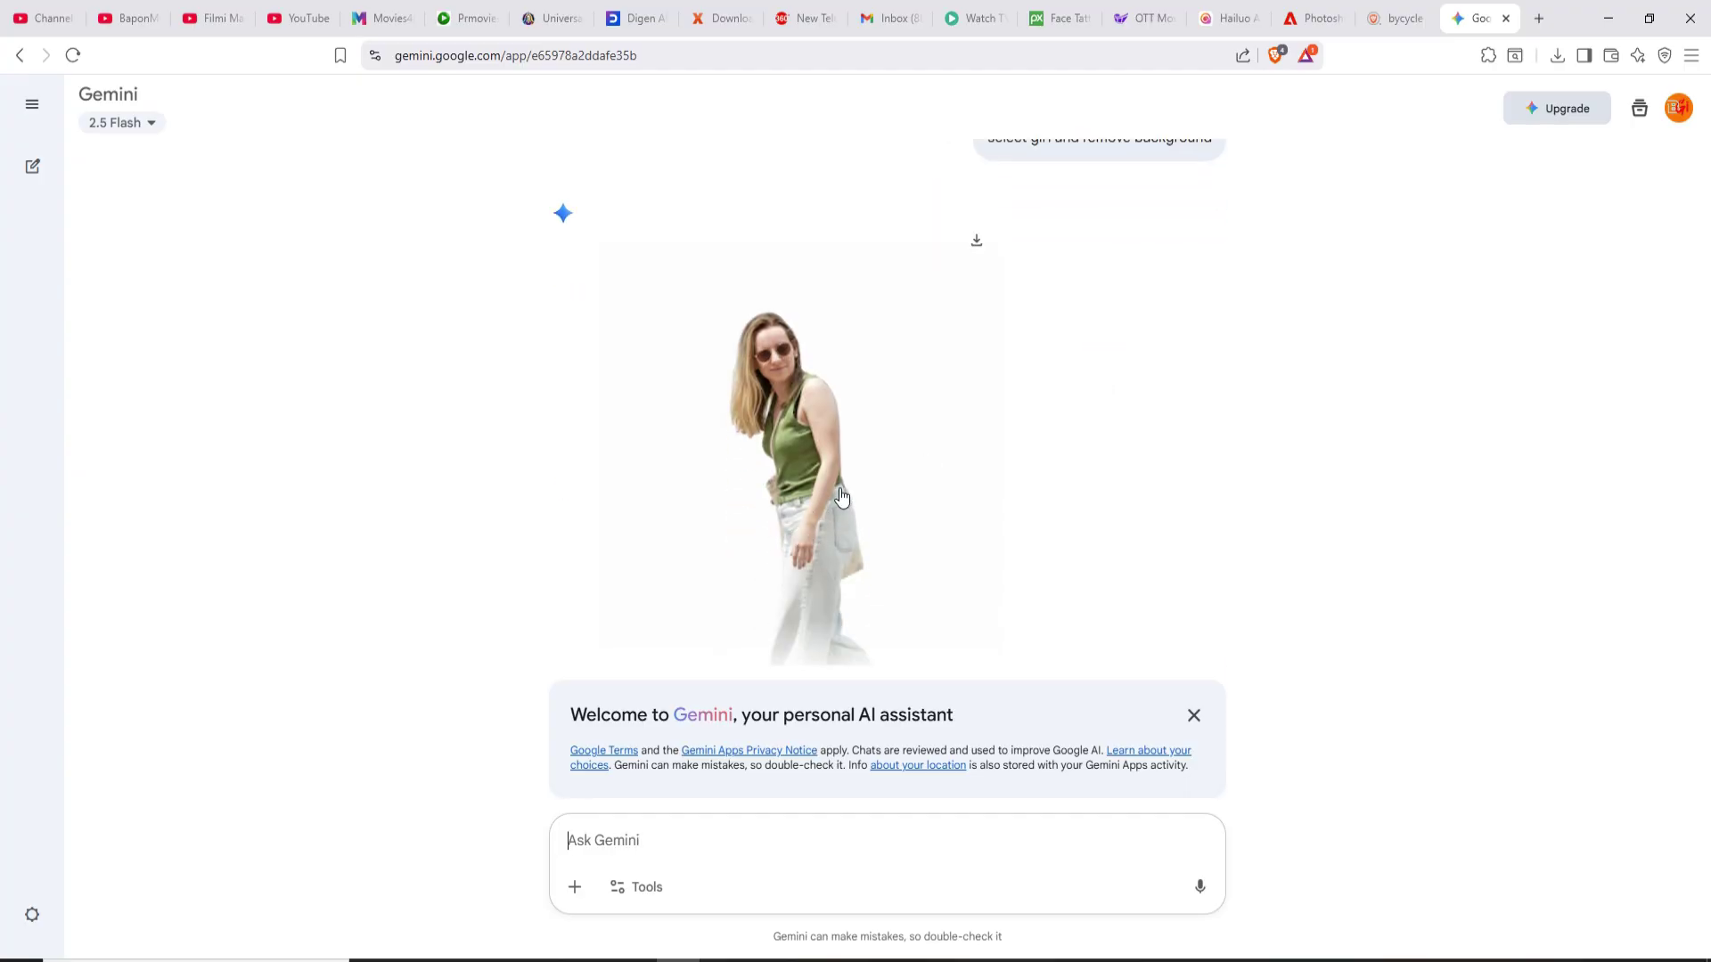
{"action": "scroll", "coordinate": [843, 519], "scroll_direction": "up", "scroll_amount": 5}
{"action": "scroll", "coordinate": [843, 519], "scroll_direction": "down", "scroll_amount": 3}
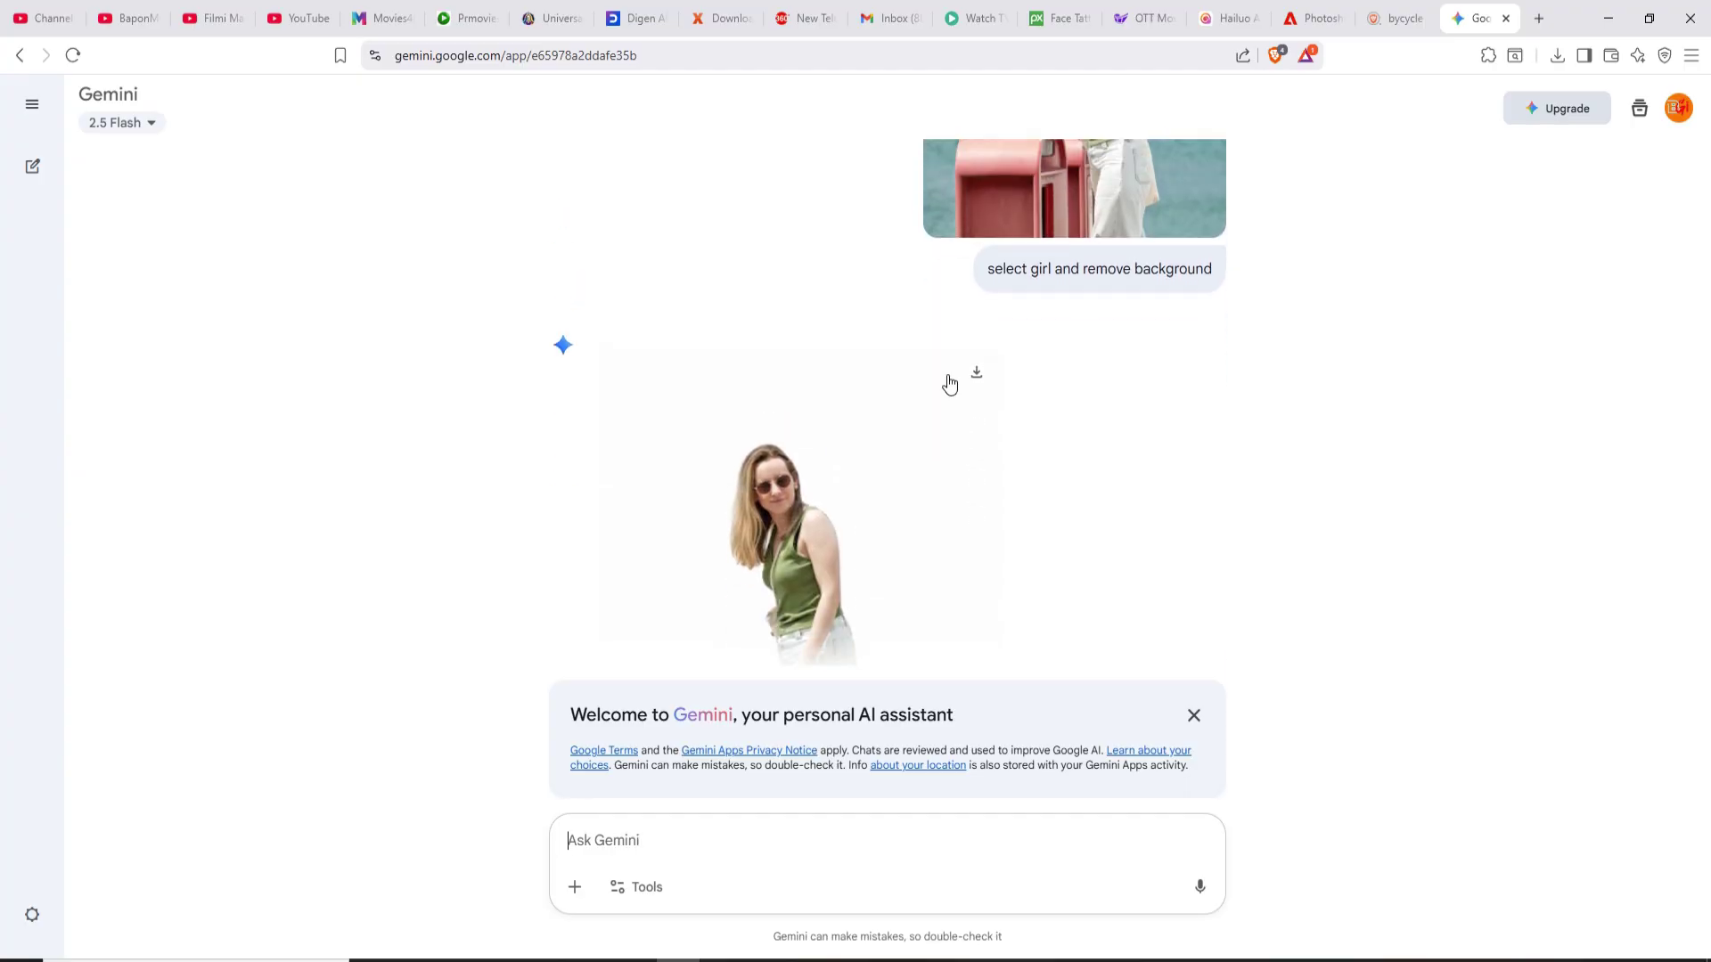
{"action": "scroll", "coordinate": [950, 380], "scroll_direction": "up", "scroll_amount": 6}
{"action": "scroll", "coordinate": [1029, 490], "scroll_direction": "down", "scroll_amount": 5}
{"action": "scroll", "coordinate": [1017, 489], "scroll_direction": "down", "scroll_amount": 2}
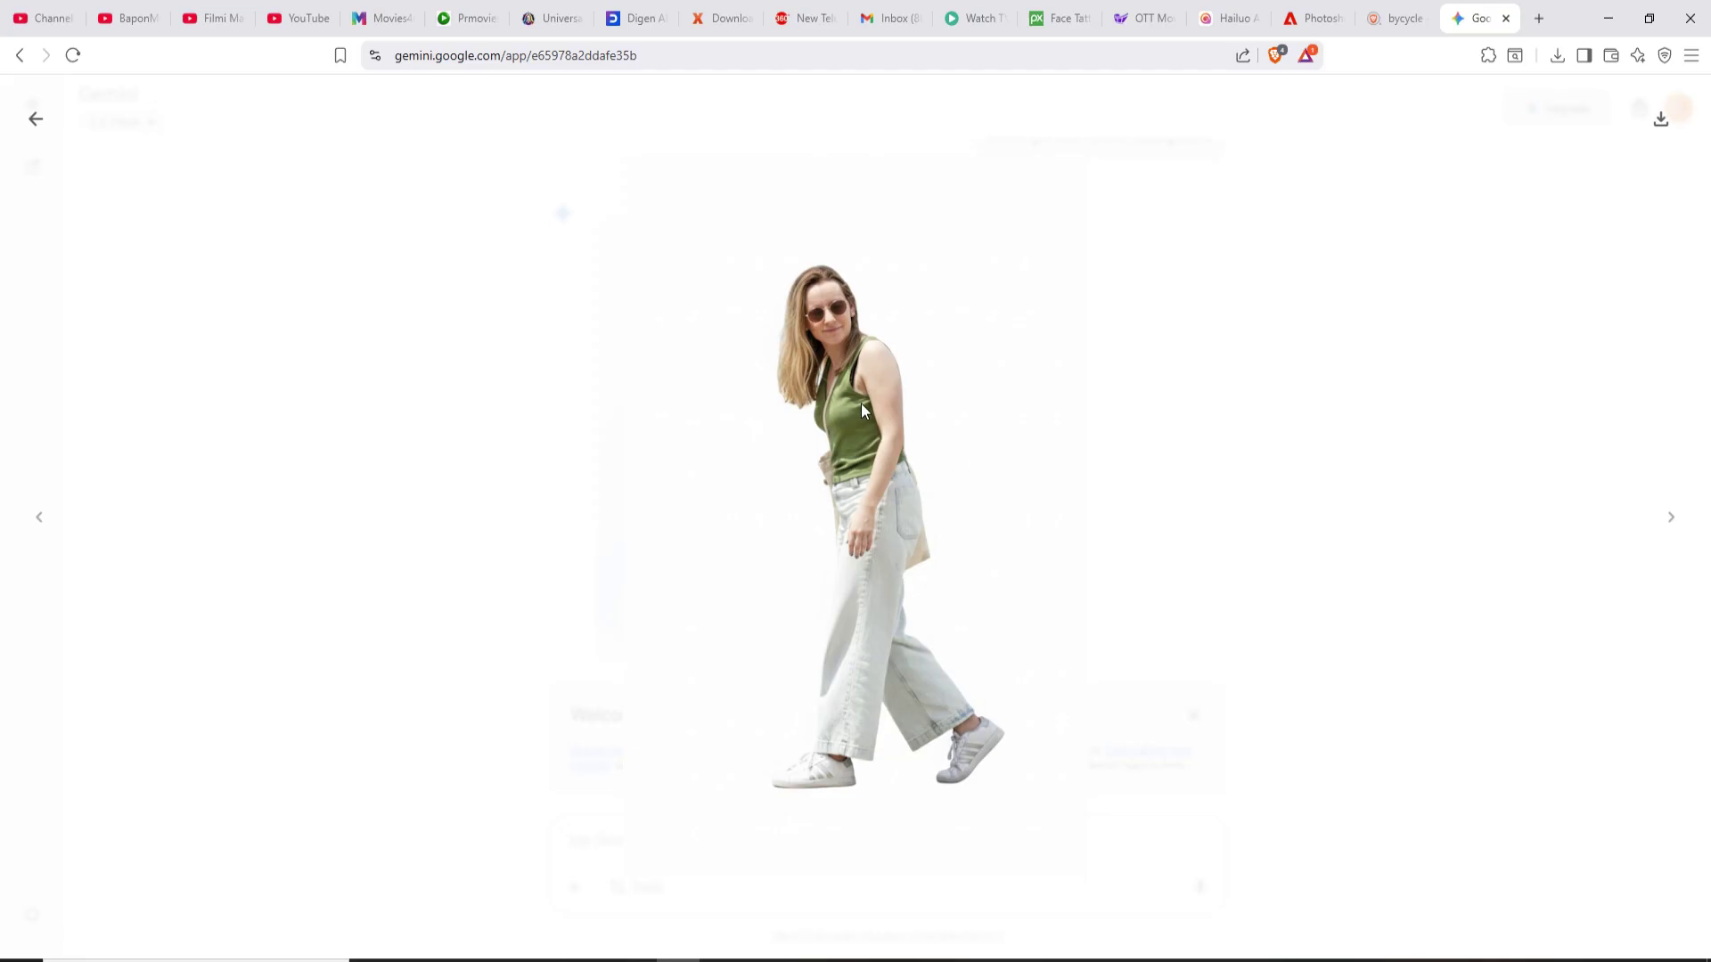
{"action": "left_click", "coordinate": [37, 120]}
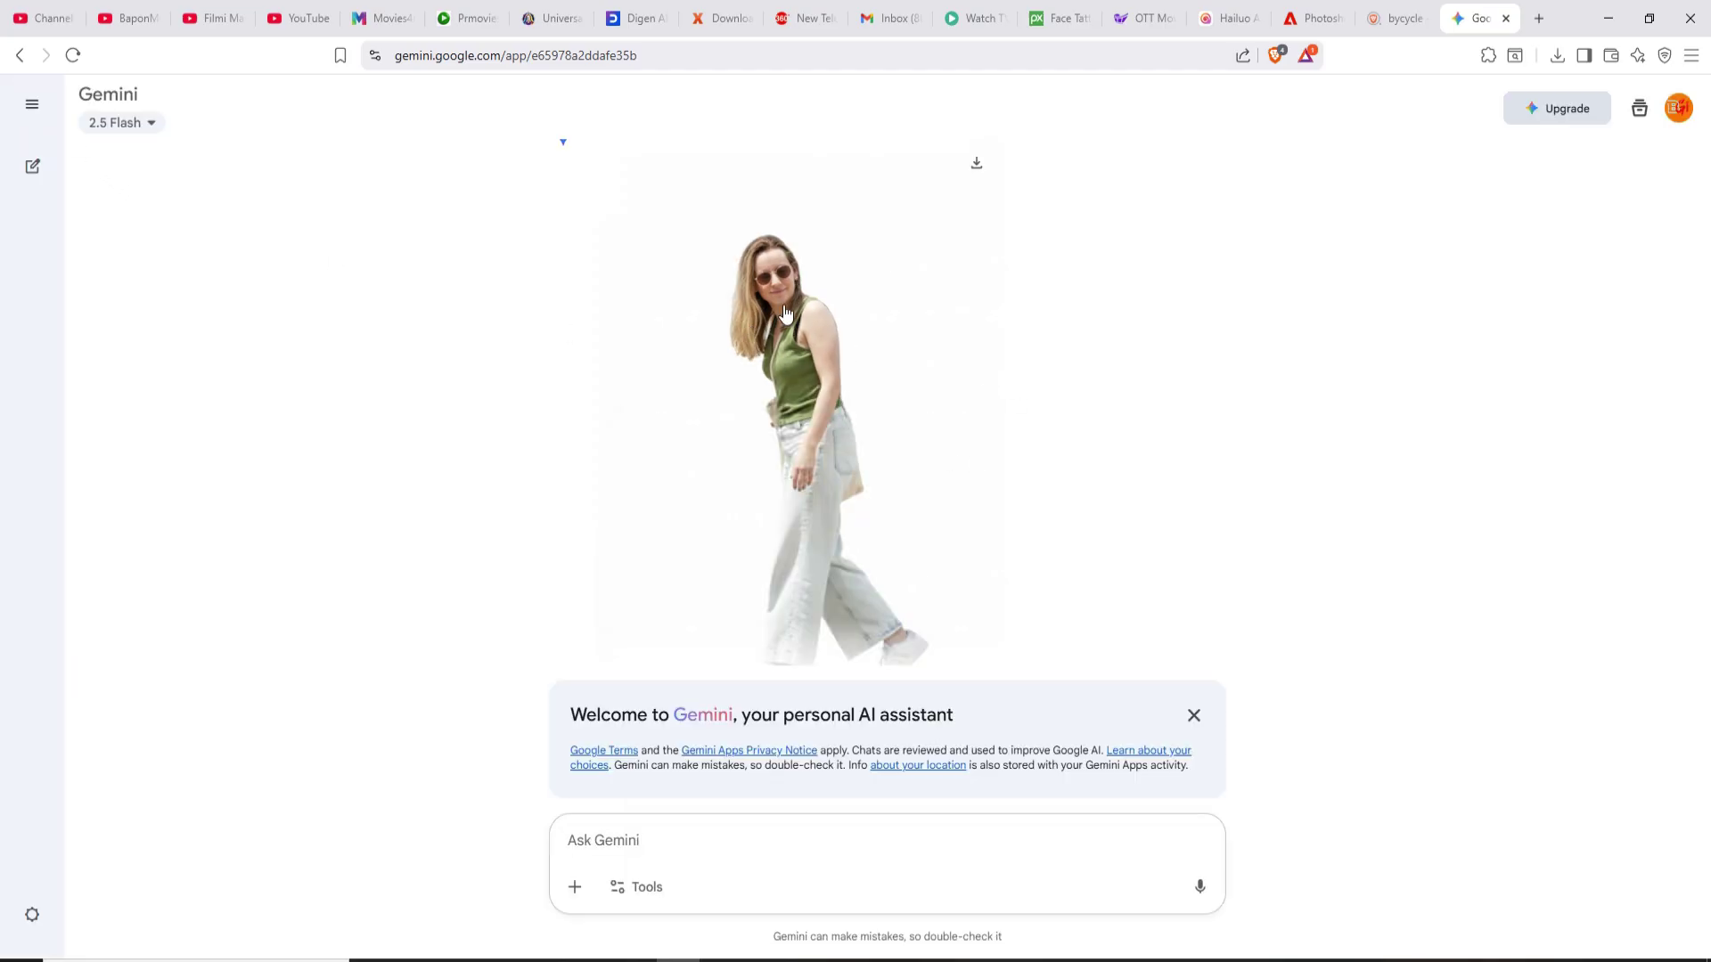
Step: Return to Photoshop and bring up the smoke disperson.png portrait document
{"action": "left_click", "coordinate": [855, 960]}
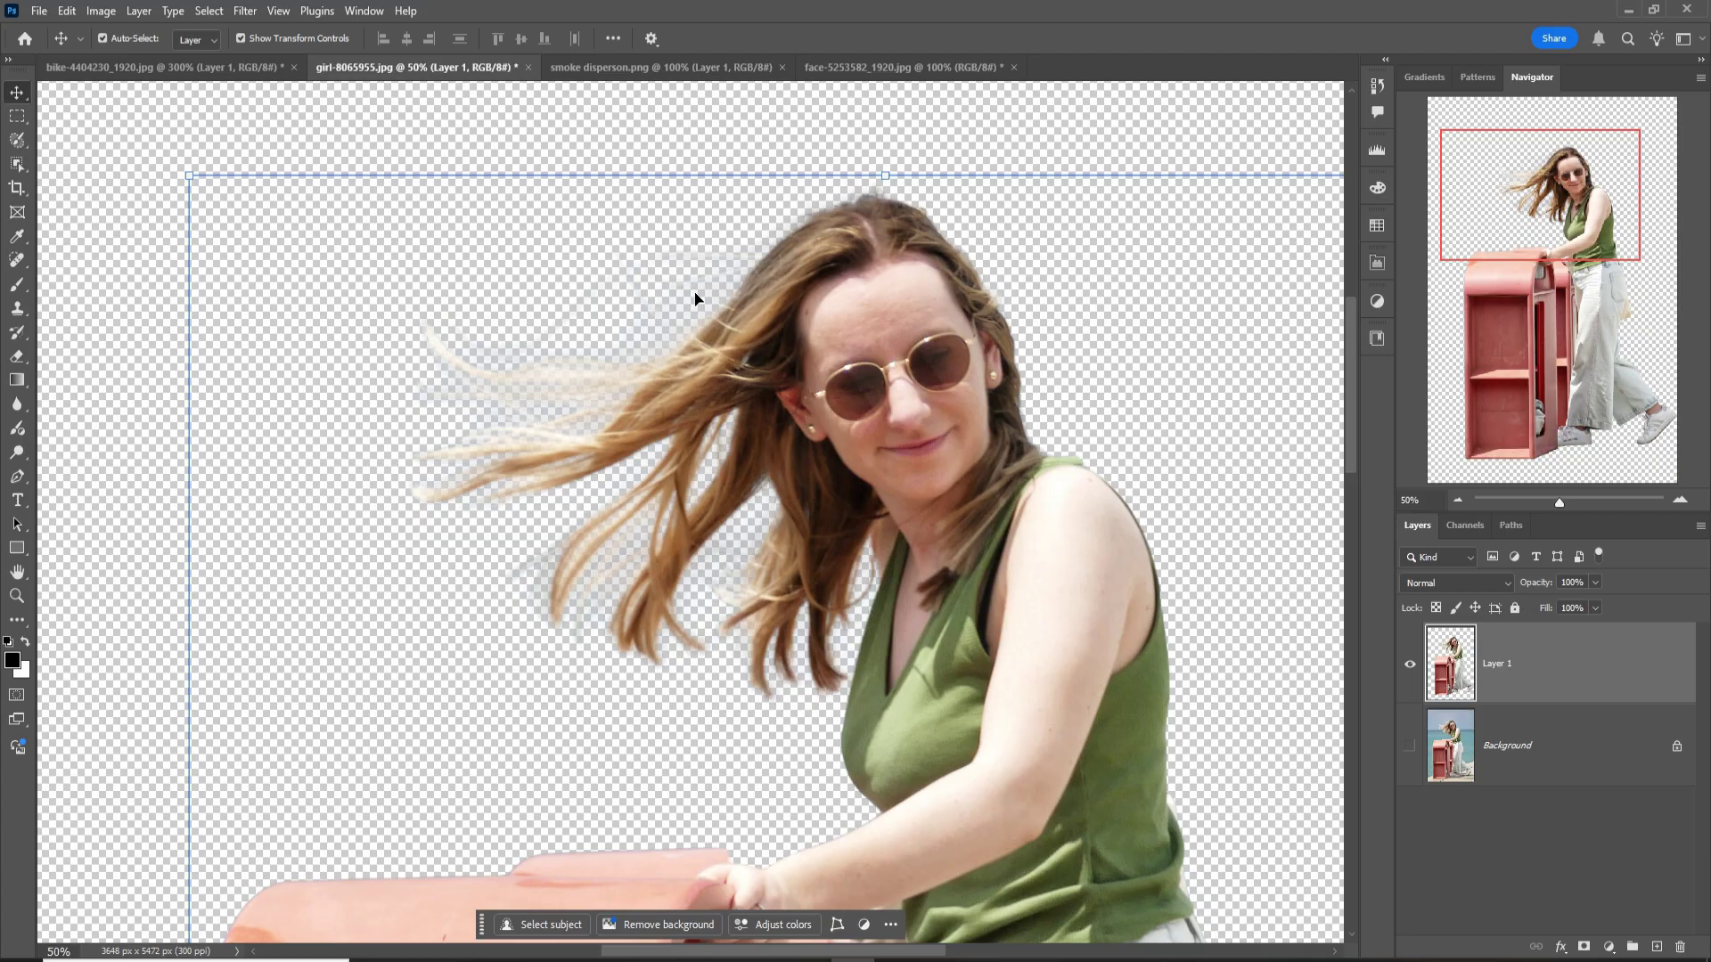
{"action": "left_click", "coordinate": [661, 67]}
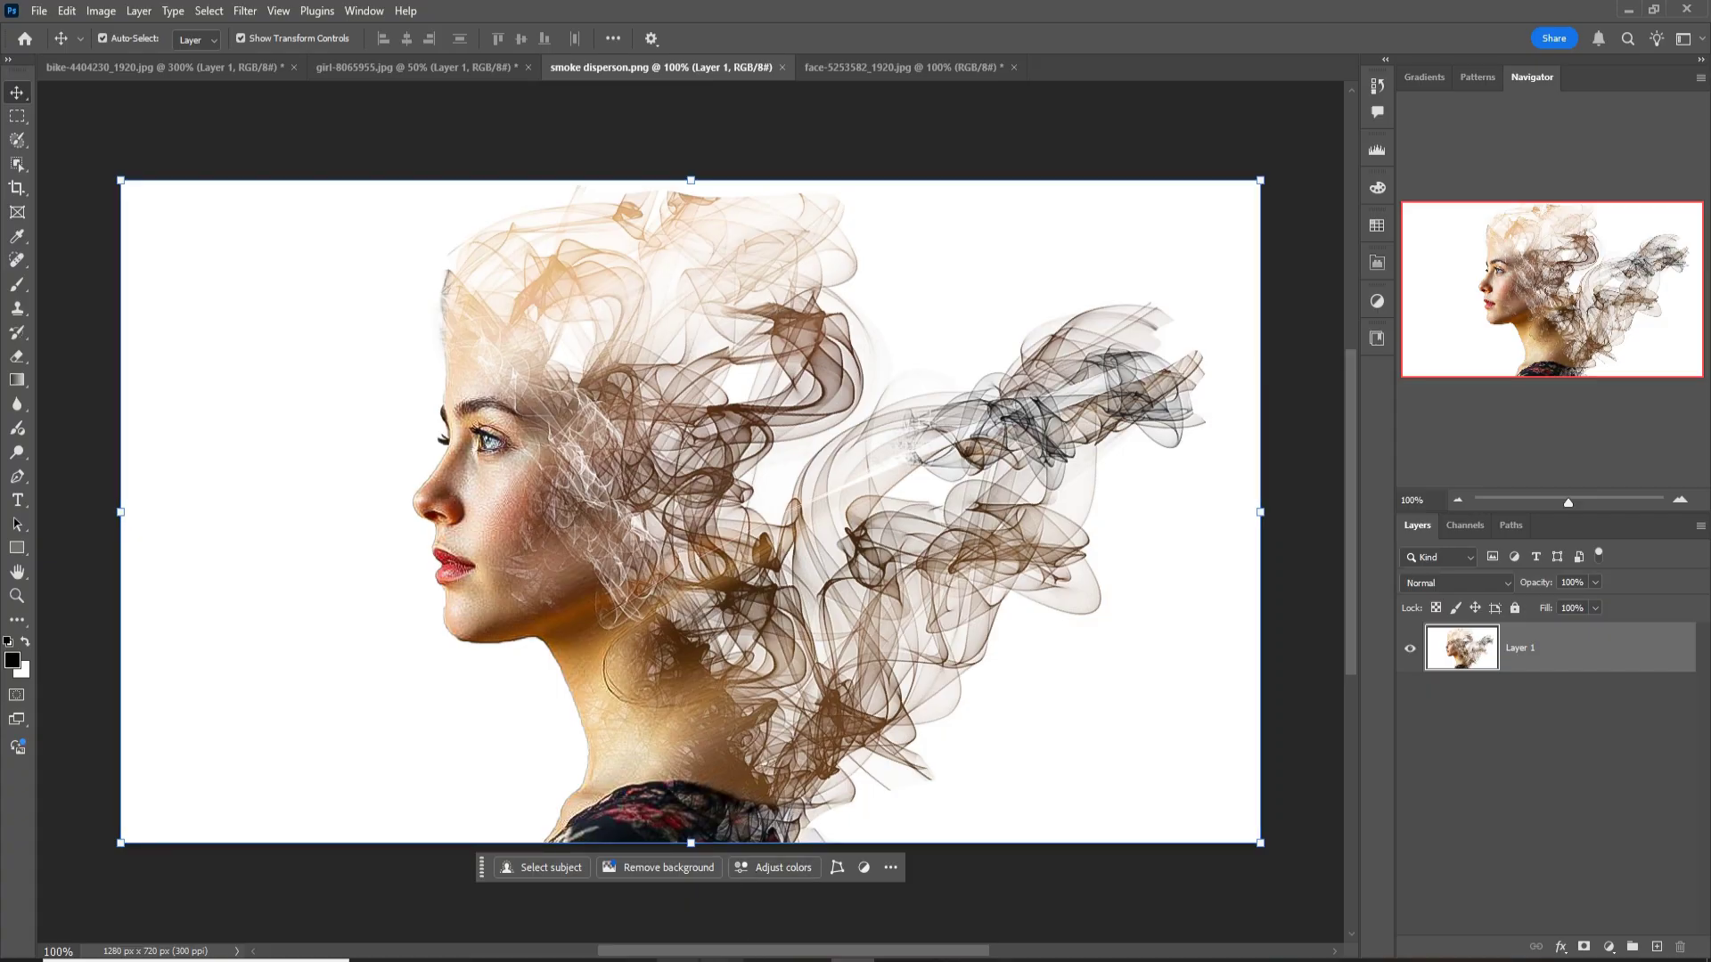
Step: Upload the woman's portrait JPG to the Gemini chat
{"action": "left_click", "coordinate": [722, 960]}
{"action": "left_click", "coordinate": [574, 886]}
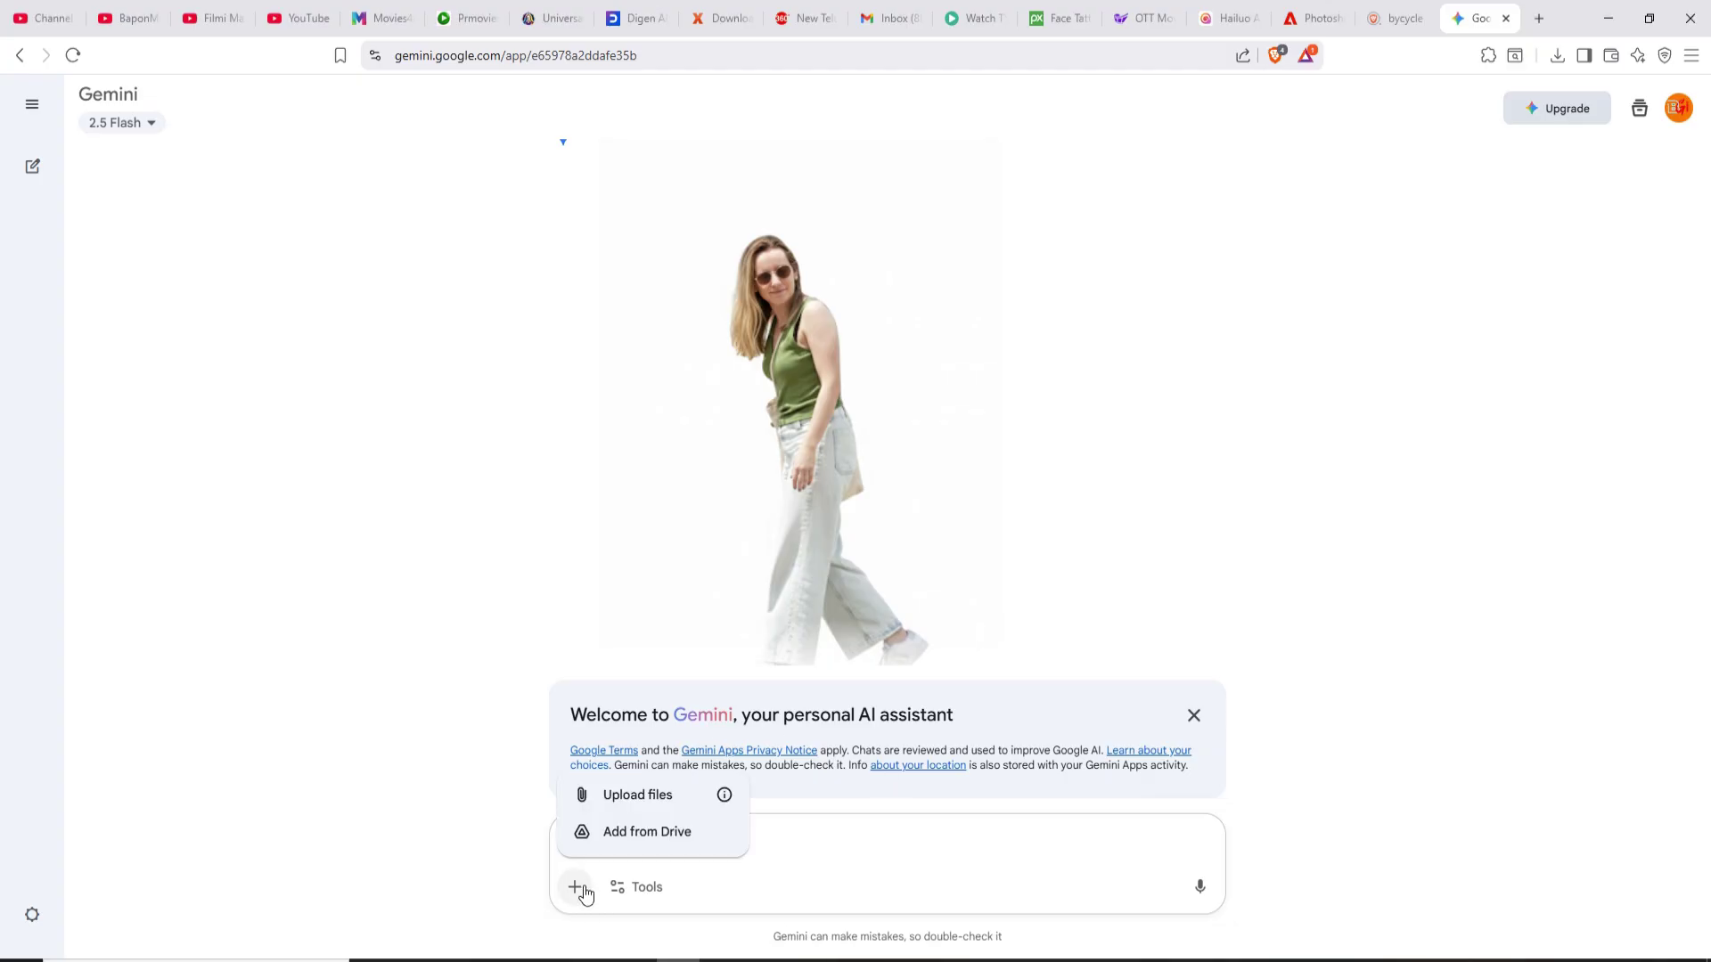
{"action": "left_click", "coordinate": [628, 796]}
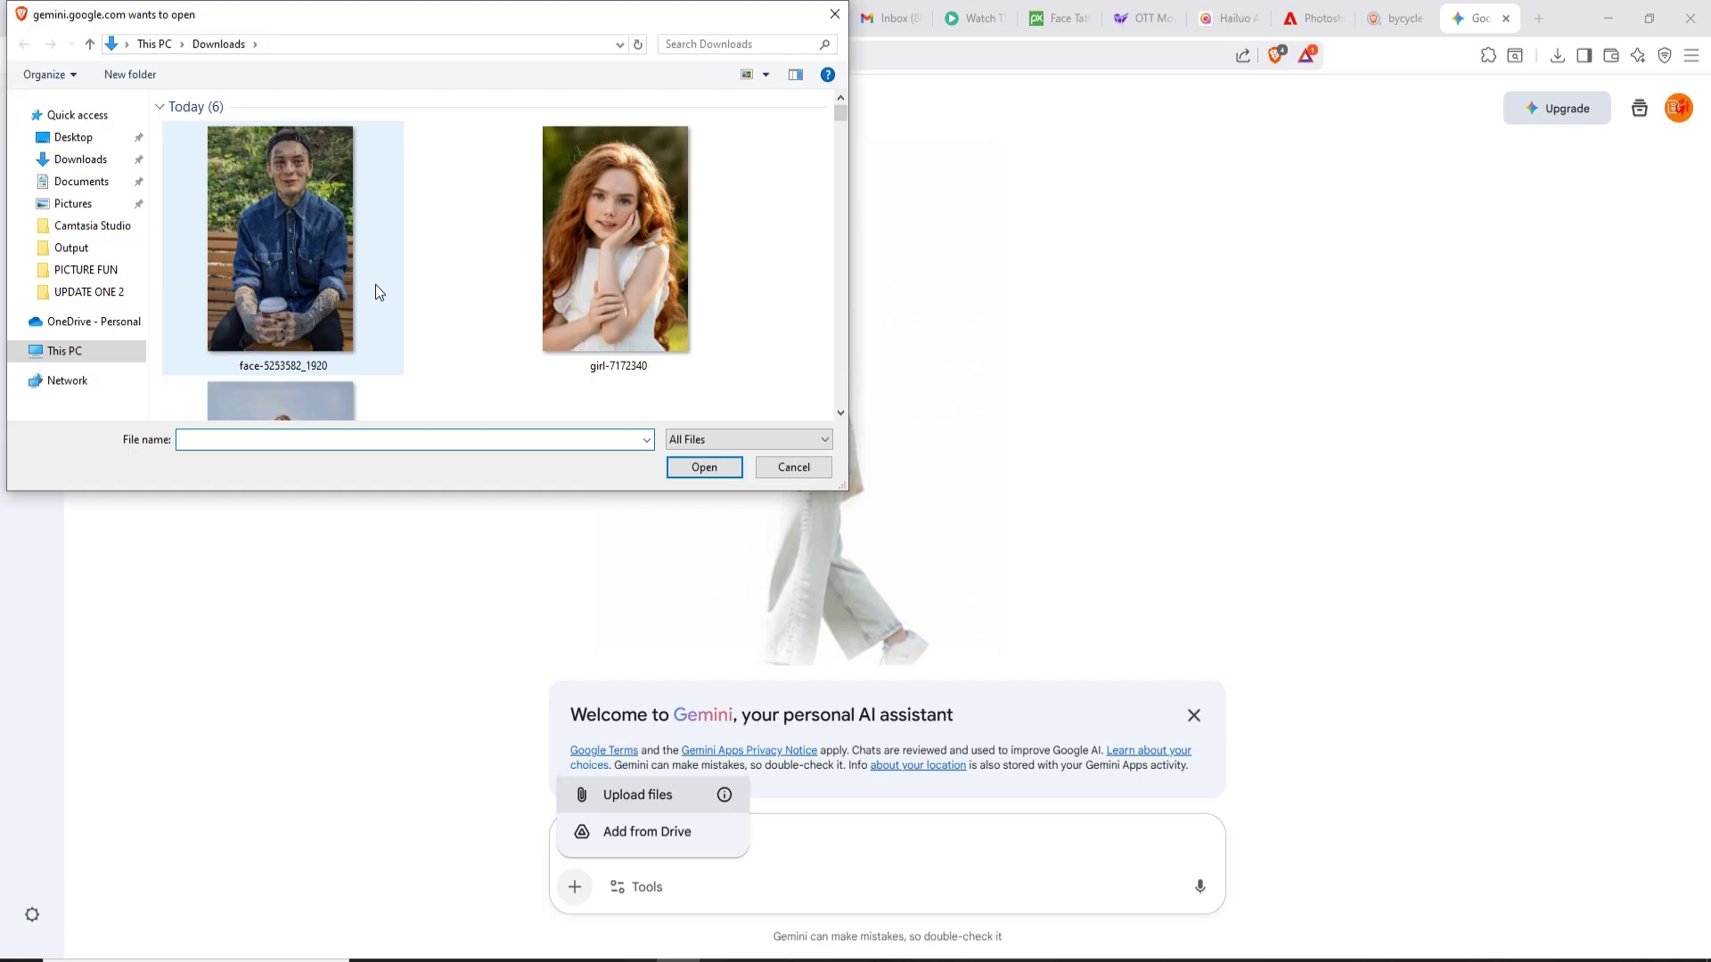
{"action": "left_click_drag", "start_coordinate": [847, 117], "coordinate": [846, 160]}
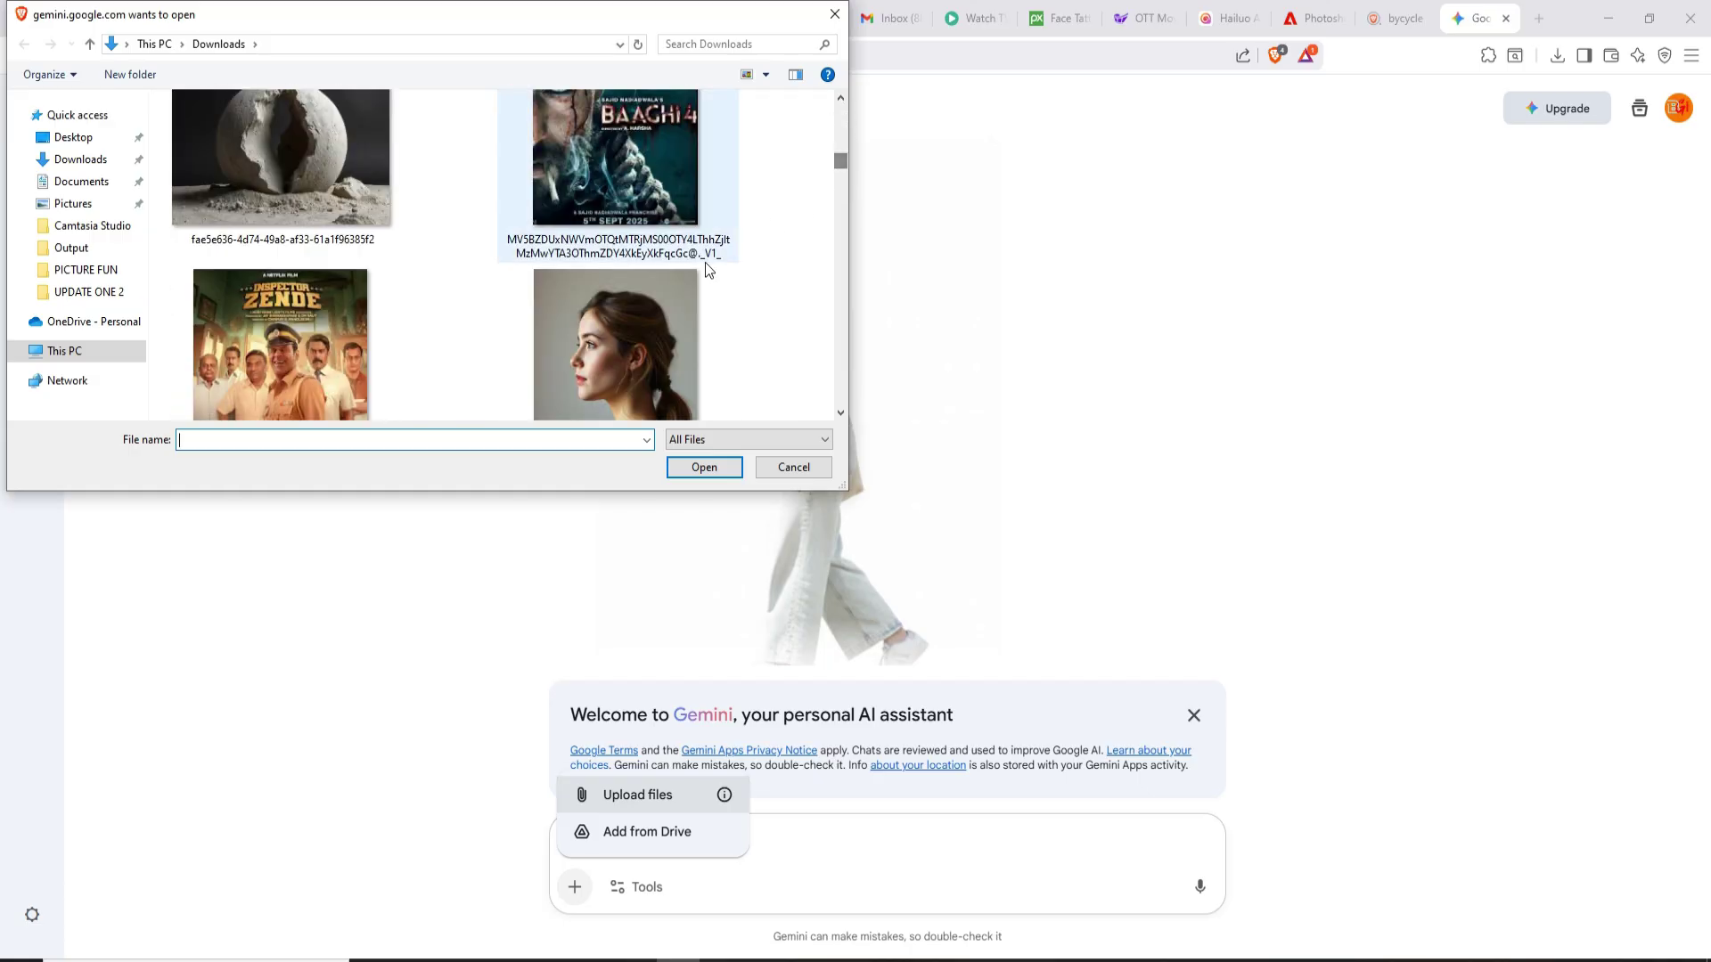
{"action": "left_click", "coordinate": [624, 321]}
{"action": "left_click", "coordinate": [704, 467]}
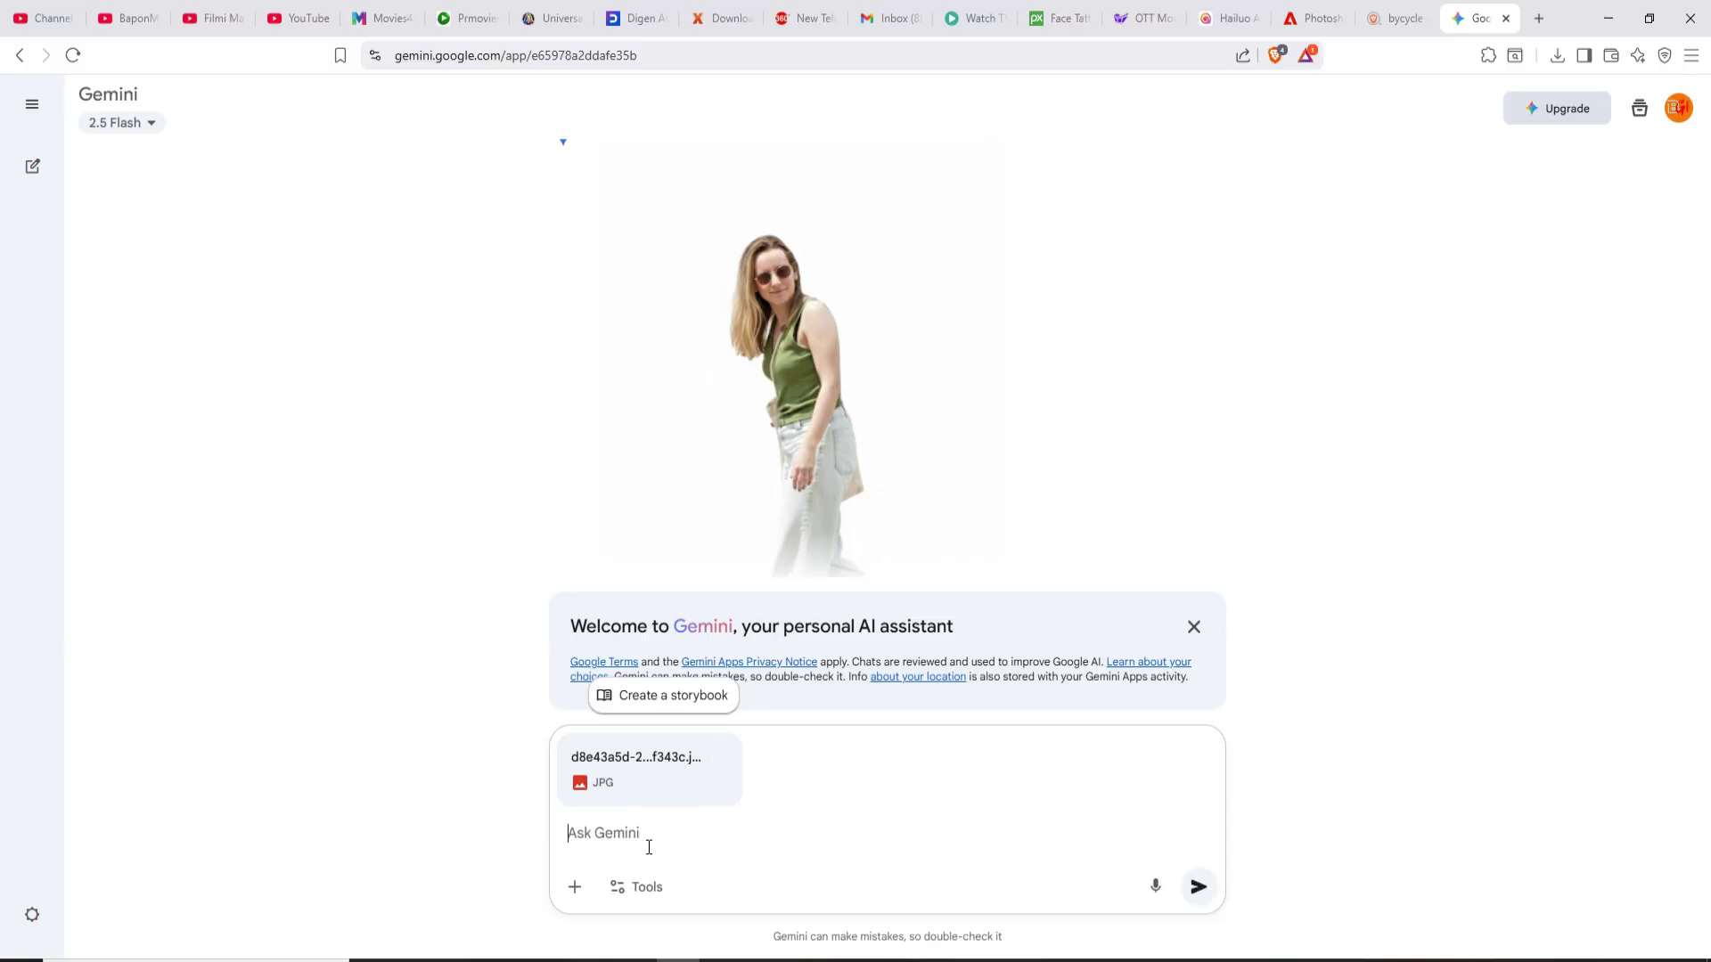
{"action": "type", "text": "smike"}
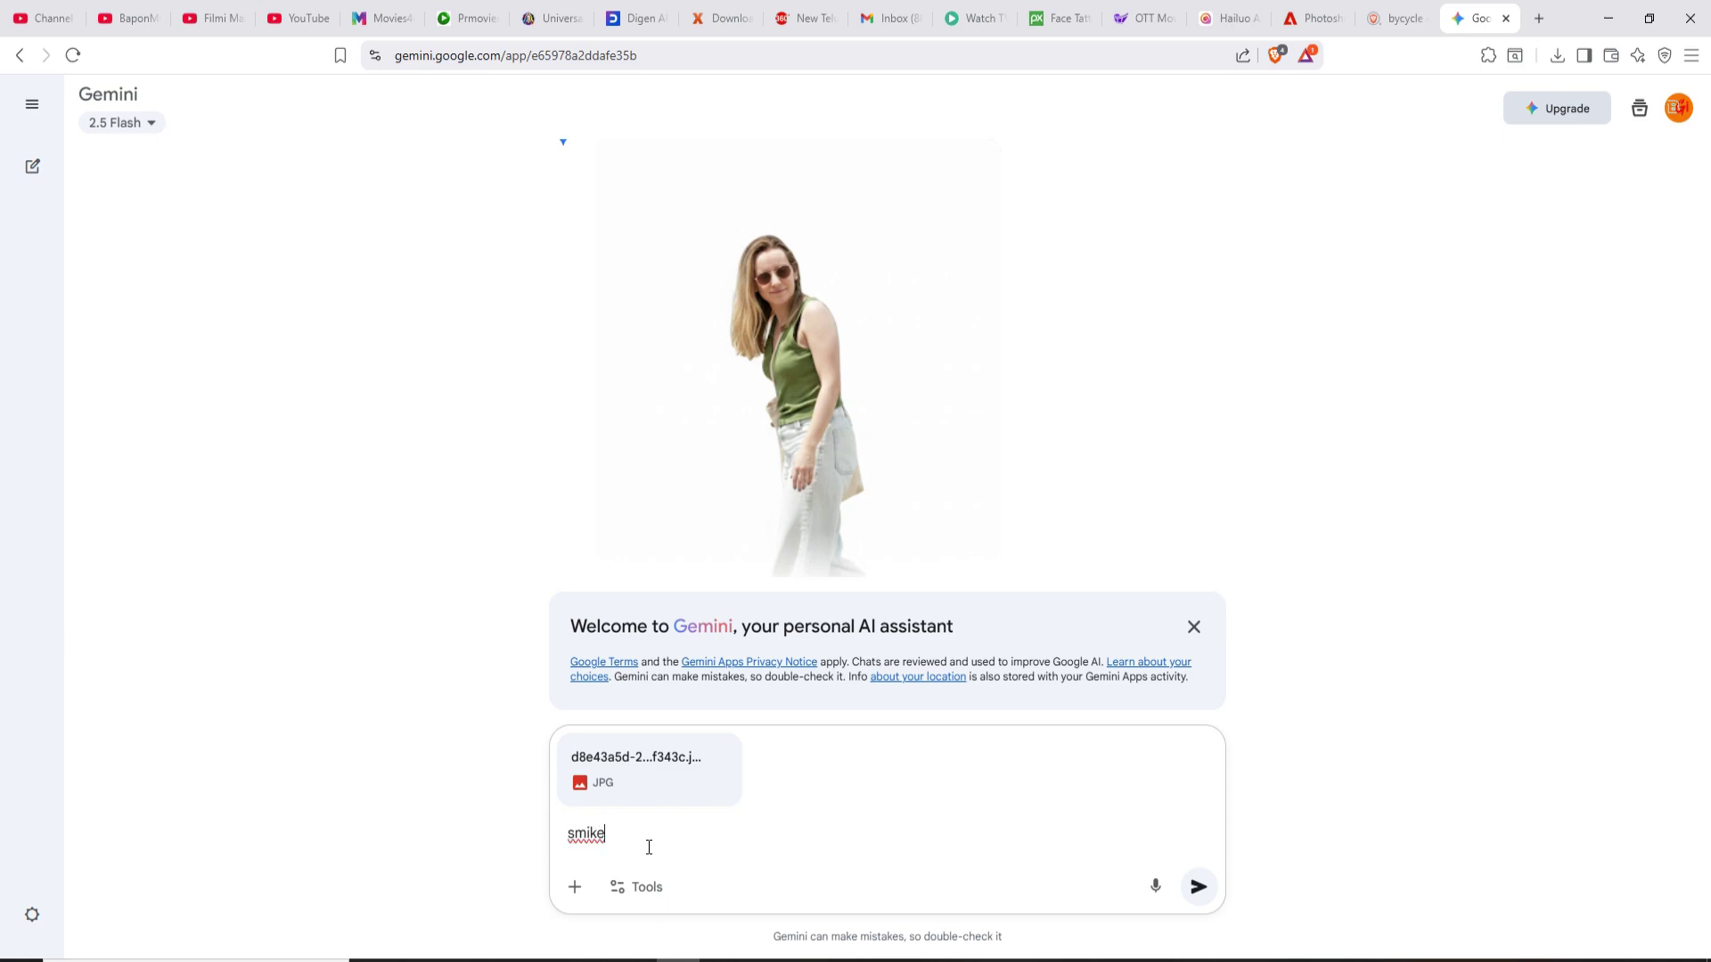
Step: Send the request 'smoke dispersion effect like photoshop' with the portrait
{"action": "key", "text": "BackSpace"}
{"action": "key", "text": "BackSpace"}
{"action": "key", "text": "BackSpace"}
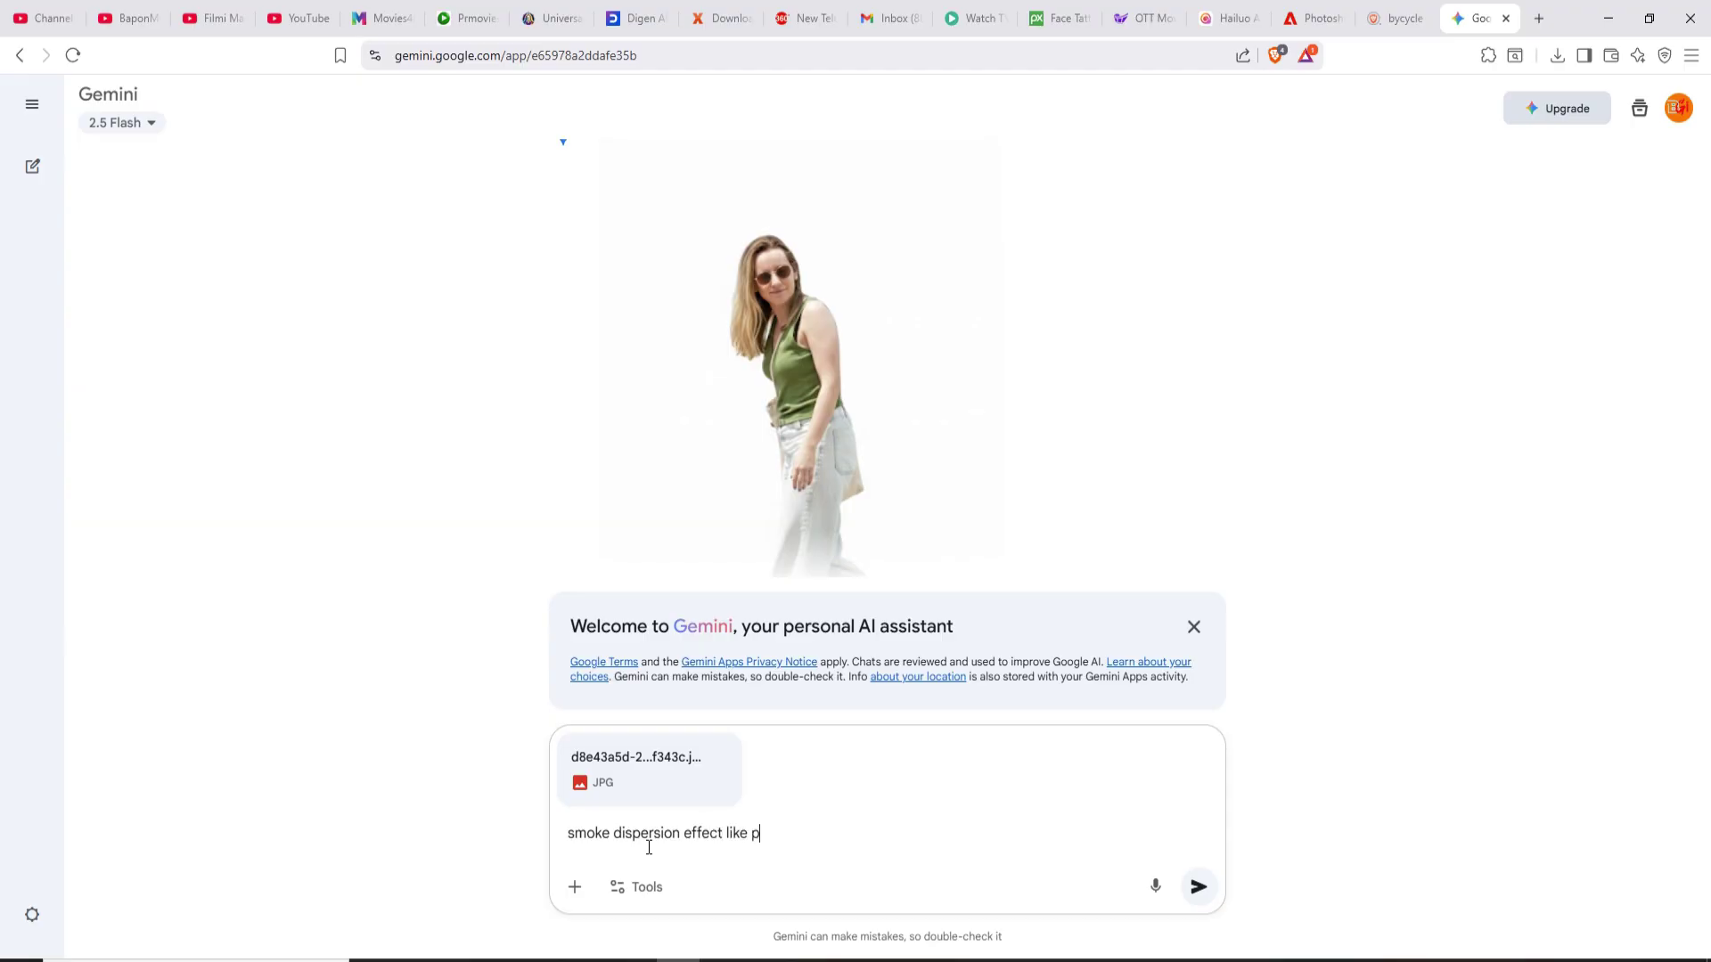
{"action": "type", "text": "tsoho"}
{"action": "type", "text": "hop"}
{"action": "left_click", "coordinate": [1199, 887]}
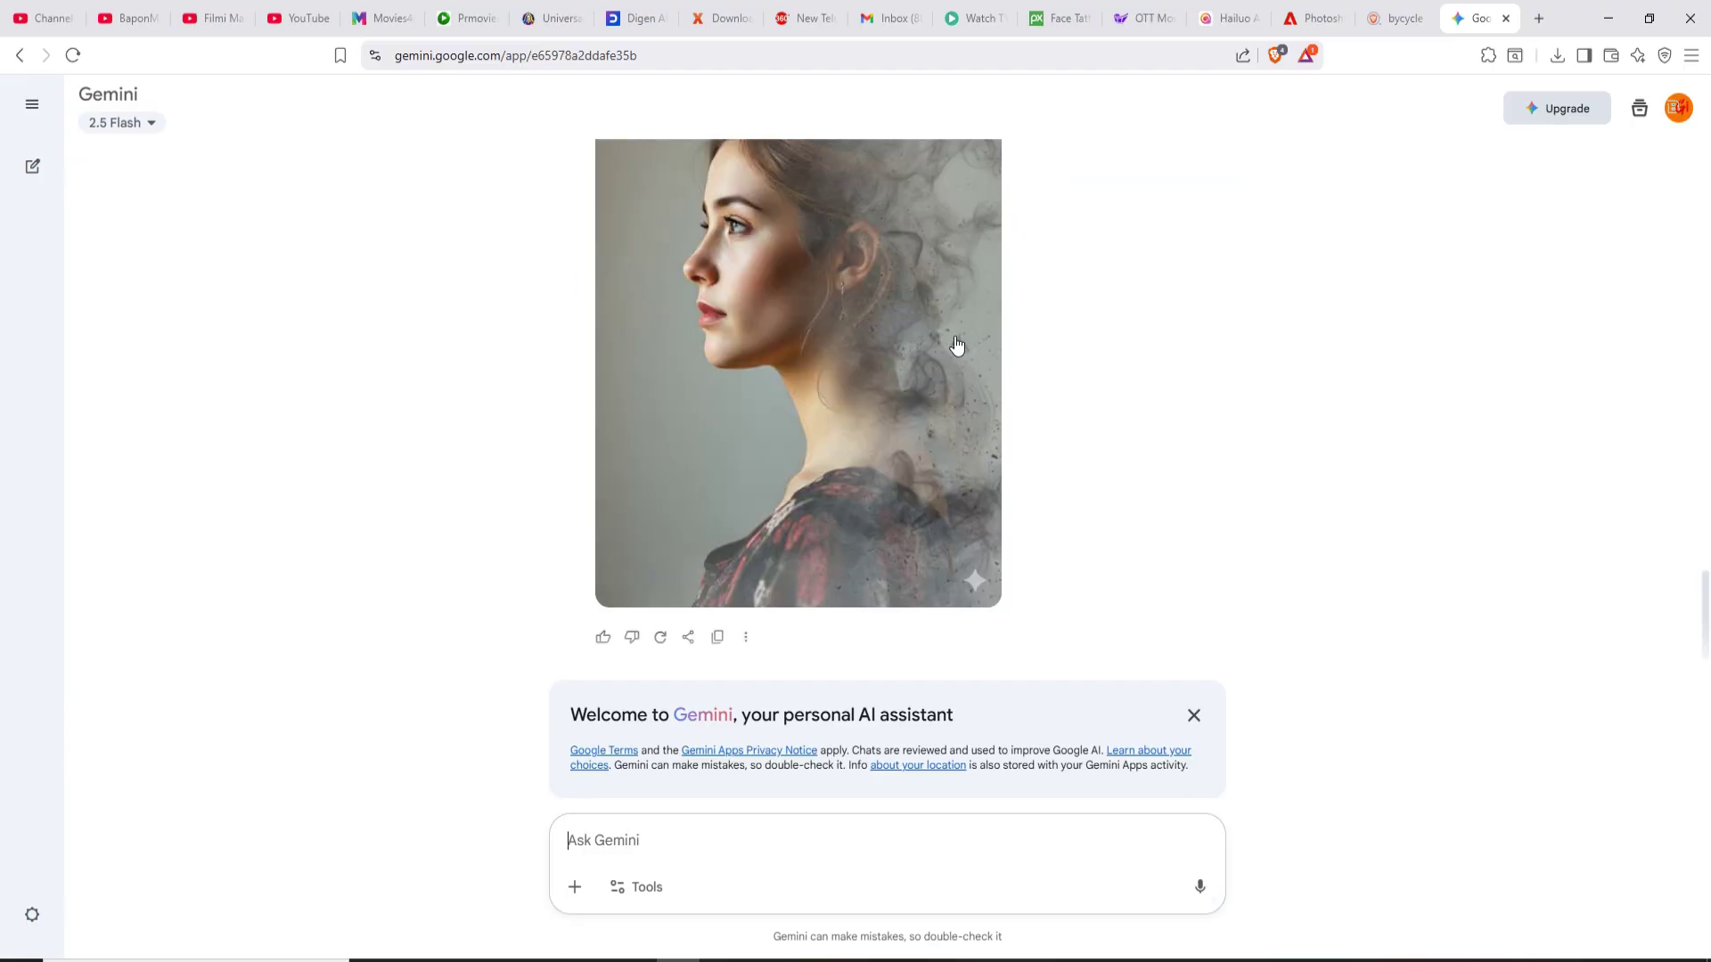
{"action": "scroll", "coordinate": [909, 355], "scroll_direction": "down", "scroll_amount": 1}
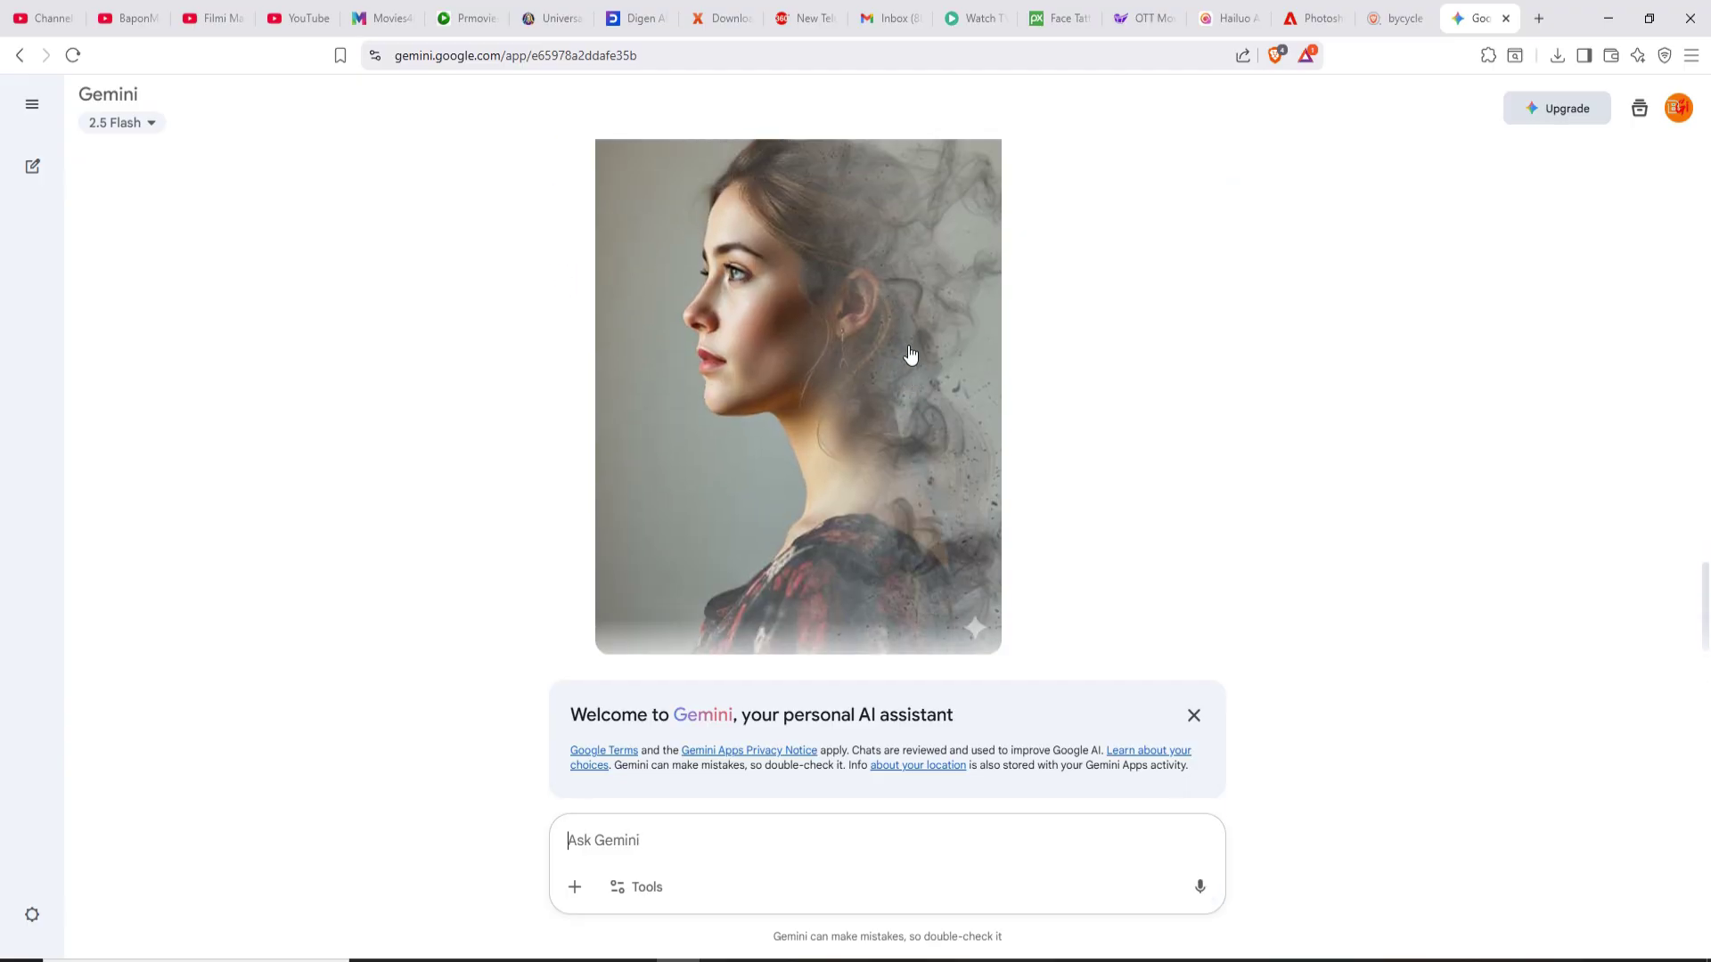
Step: Compare Gemini's full-size smoke portrait against Photoshop's version, ending on the tattooed man photo
{"action": "left_click", "coordinate": [857, 362]}
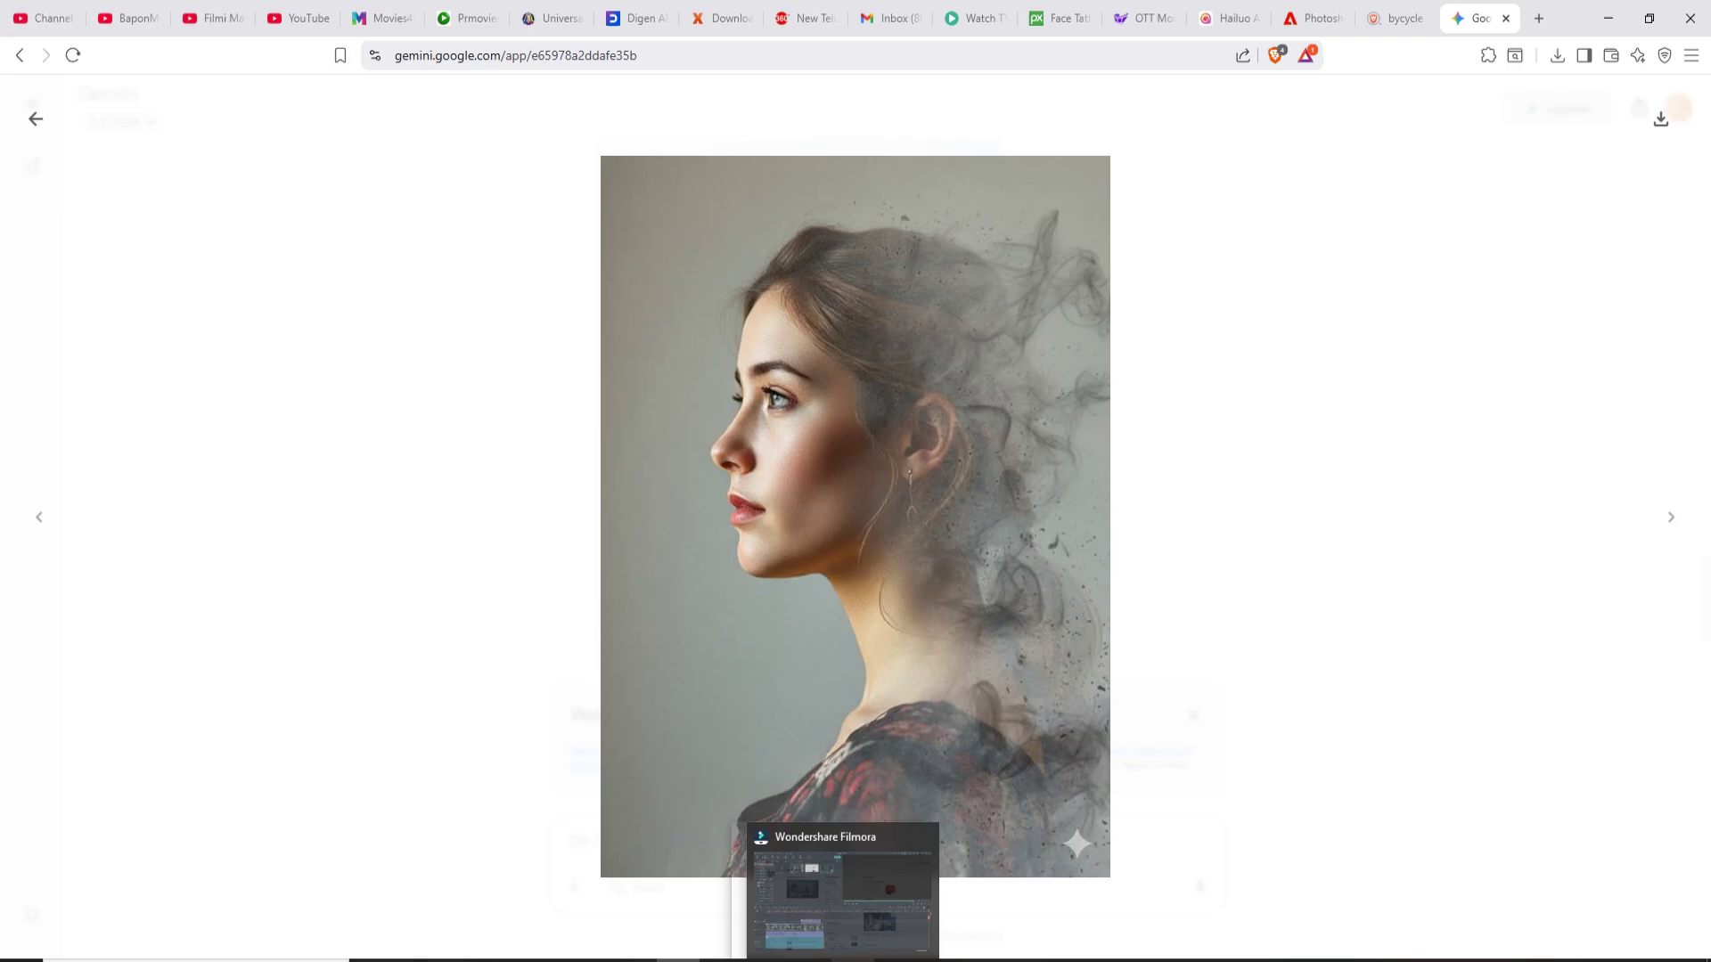
{"action": "left_click", "coordinate": [797, 957]}
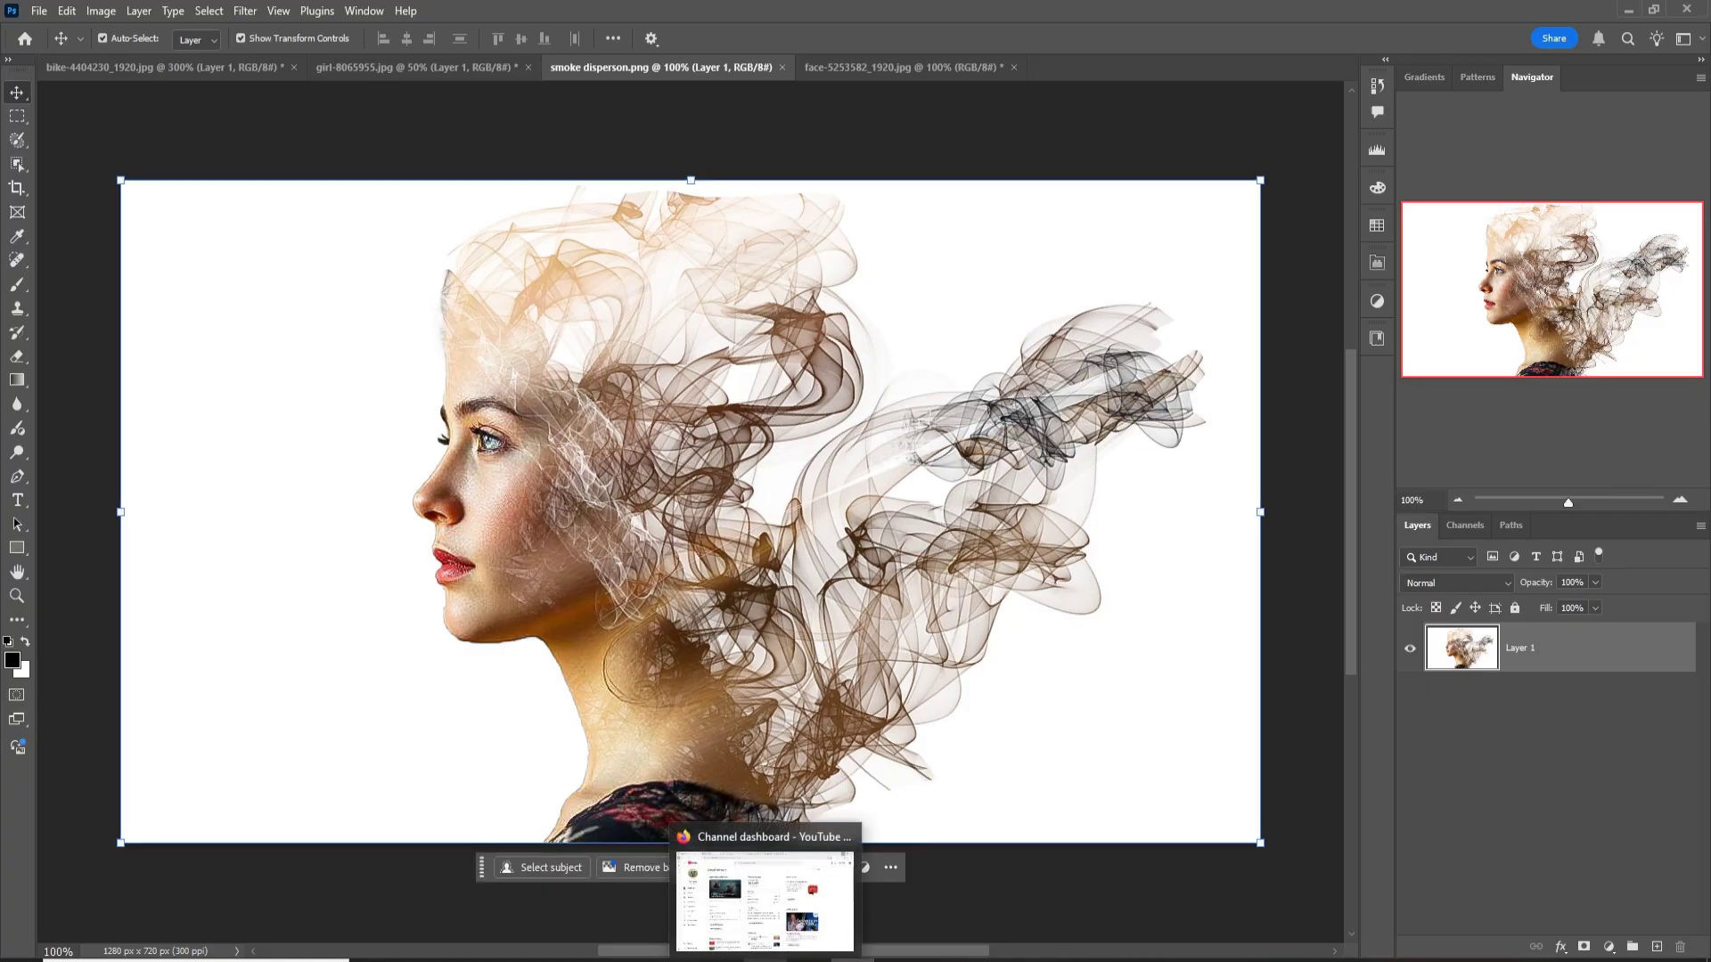
{"action": "left_click", "coordinate": [796, 957]}
{"action": "key", "text": "alt+Tab"}
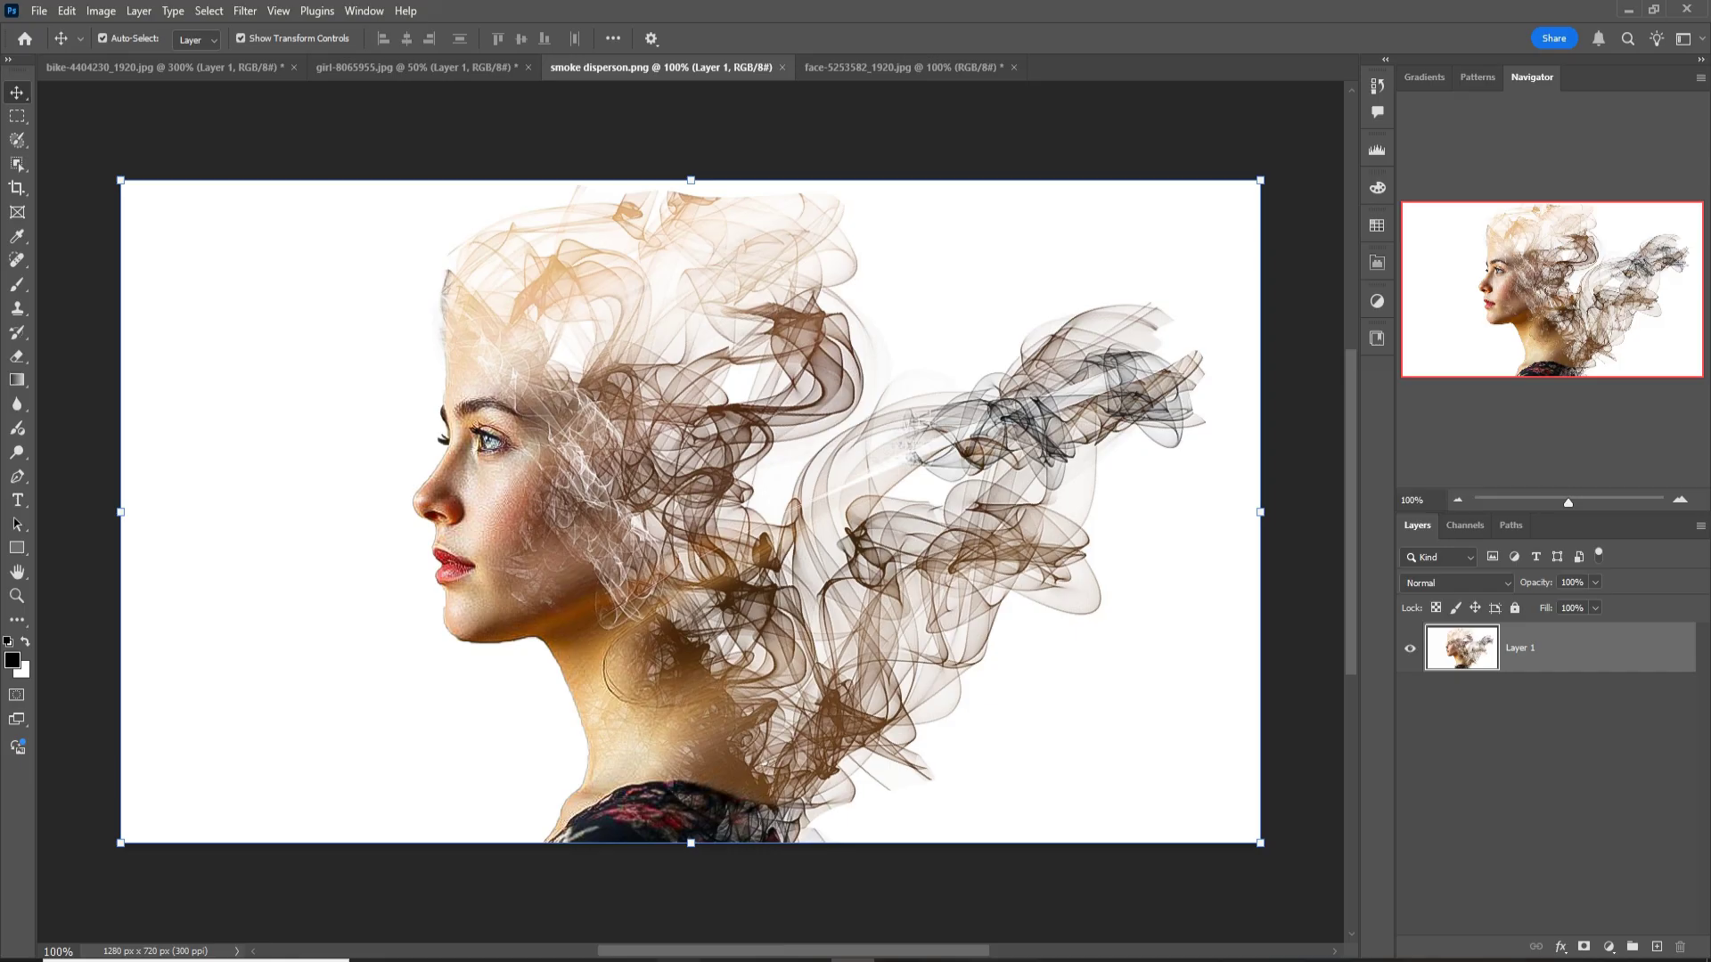
{"action": "key", "text": "alt+Tab"}
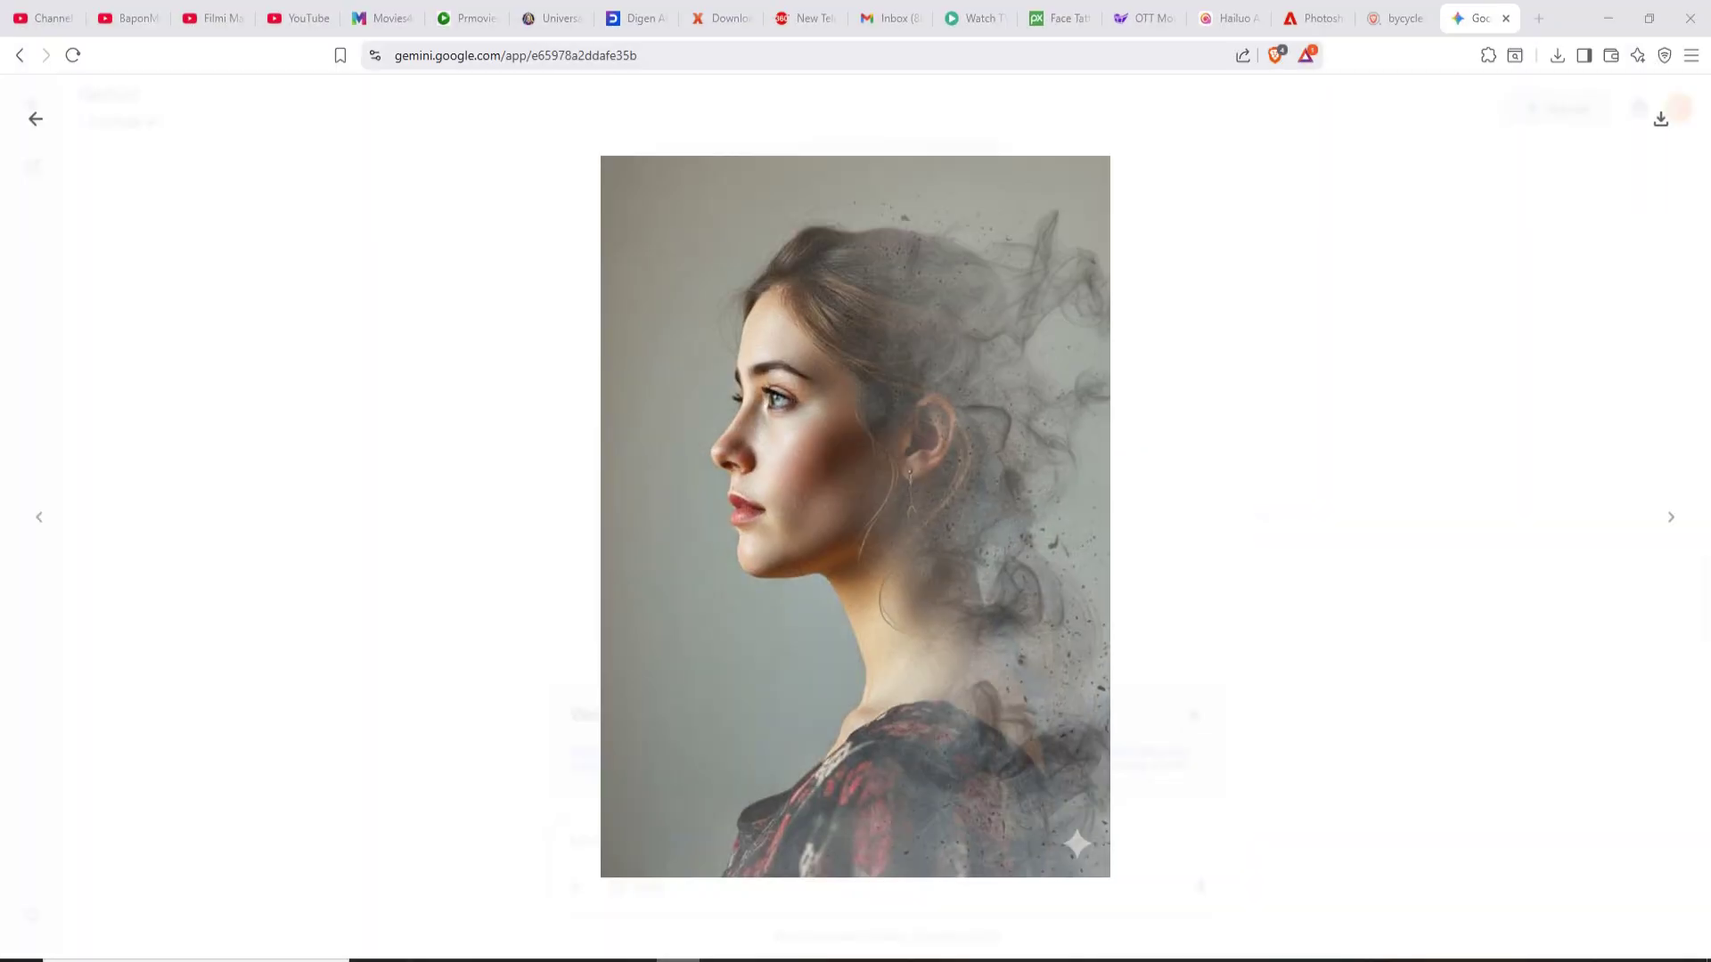
{"action": "key", "text": "alt+Tab"}
{"action": "key", "text": "alt+Tab"}
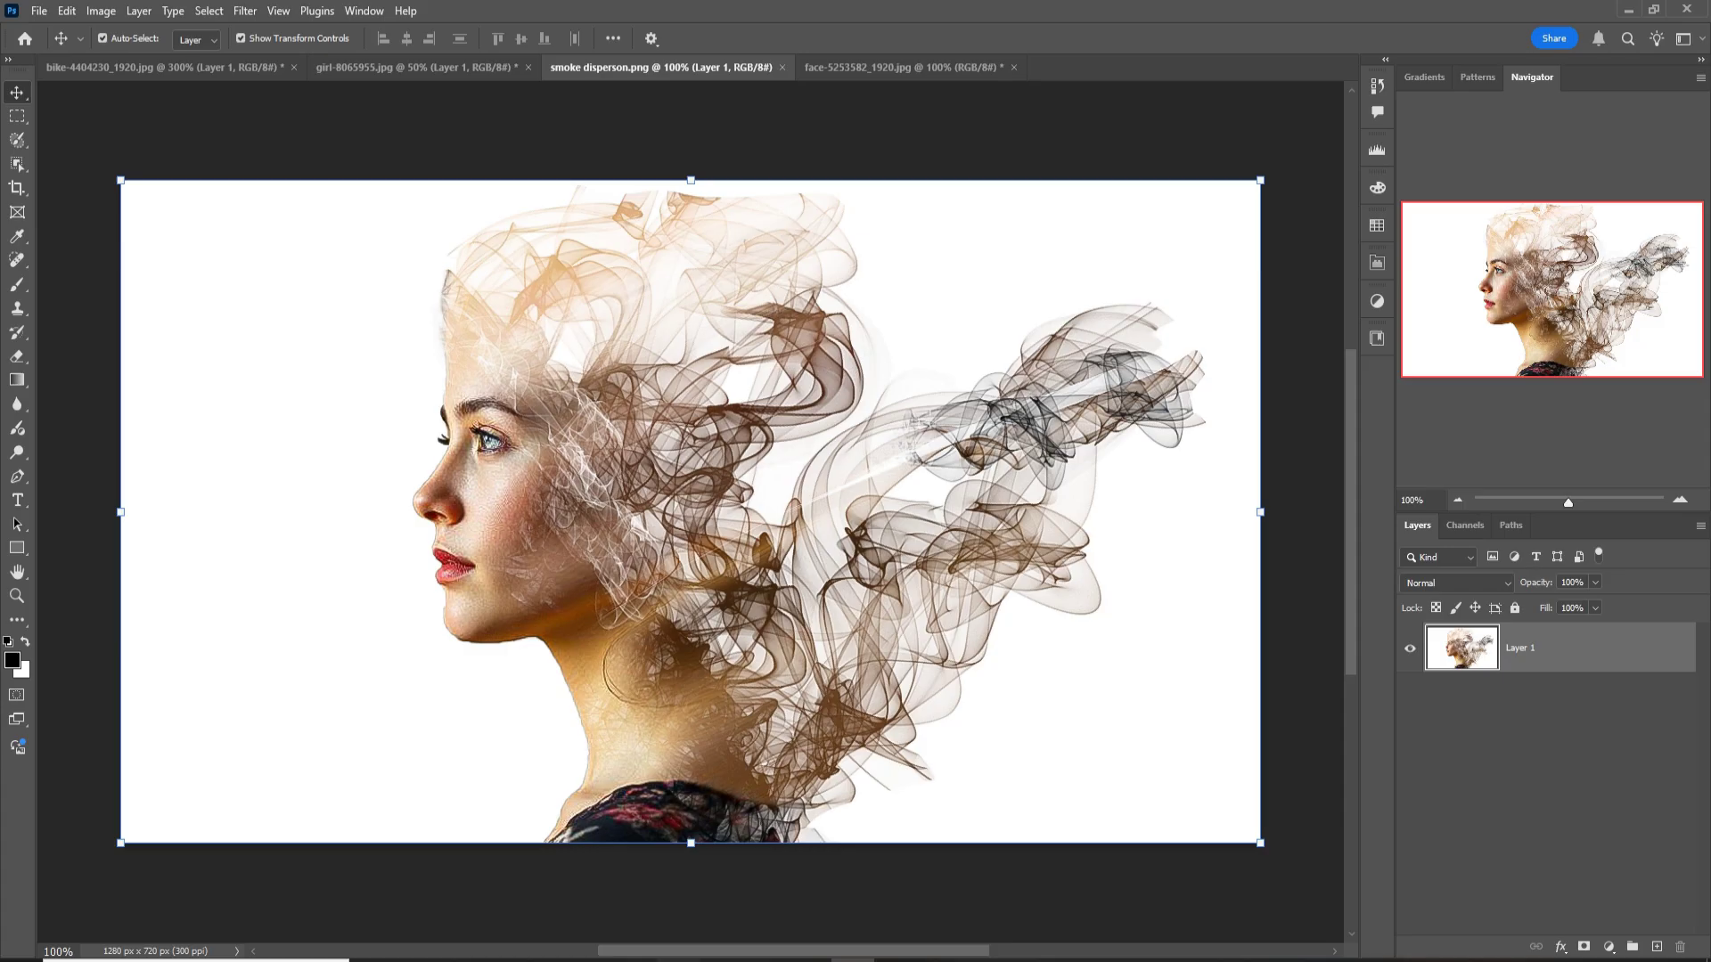
{"action": "key", "text": "alt+Tab"}
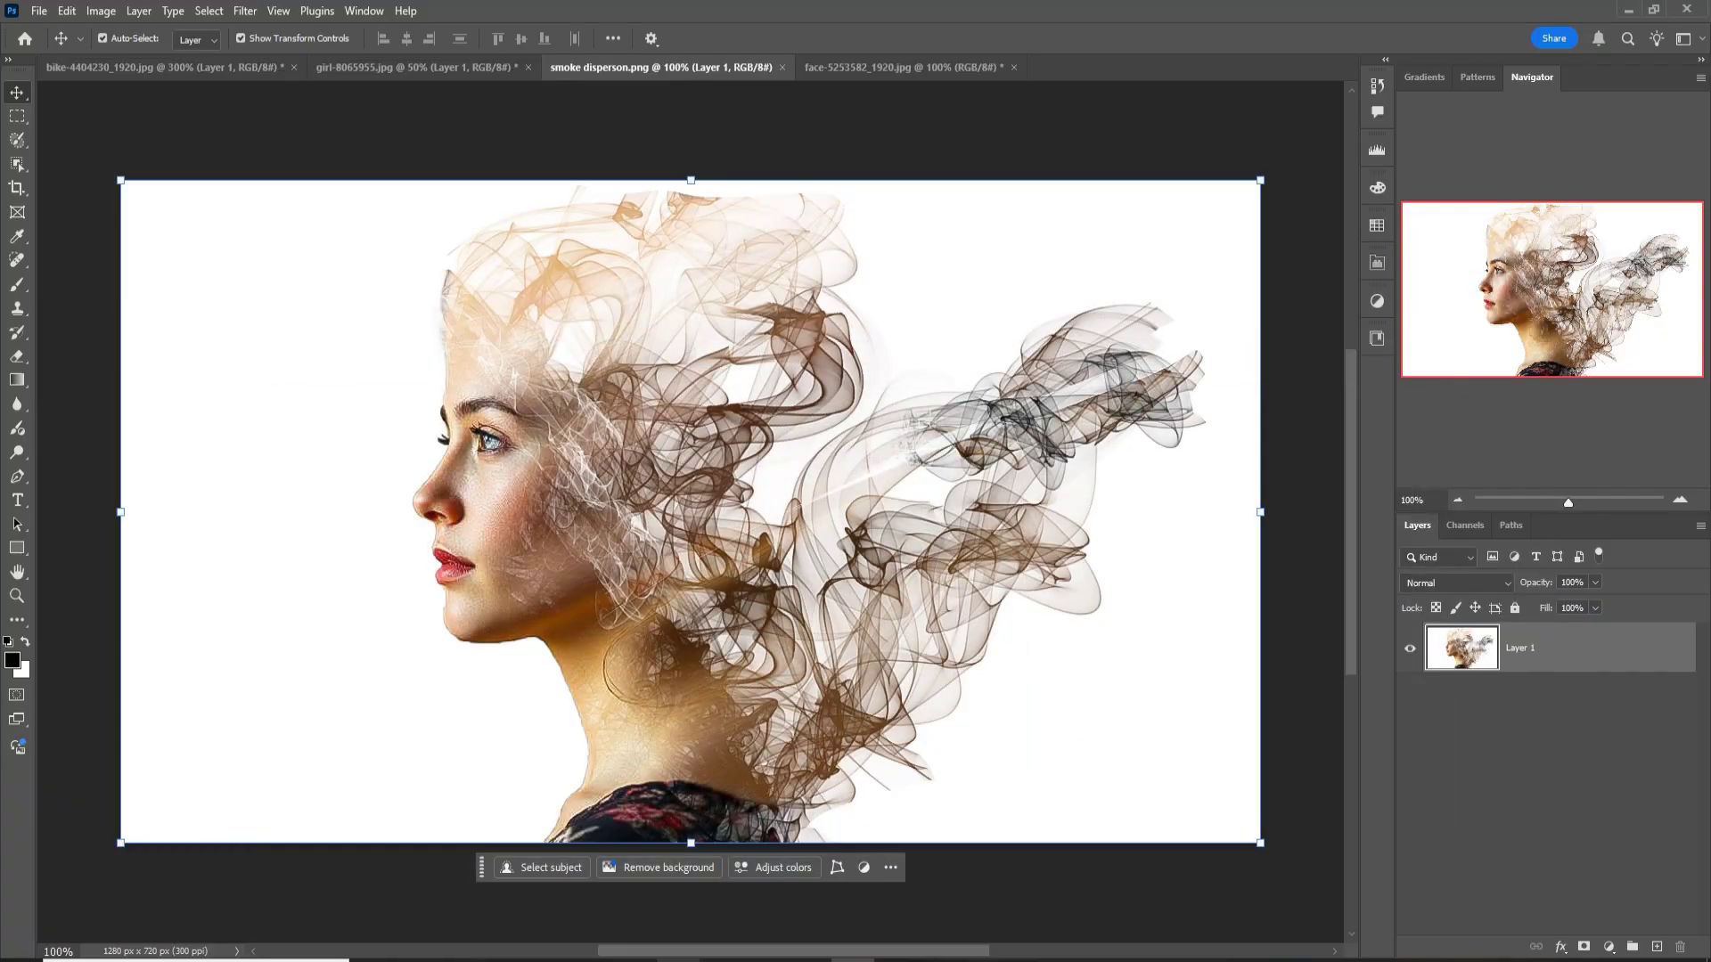
{"action": "left_click", "coordinate": [898, 67]}
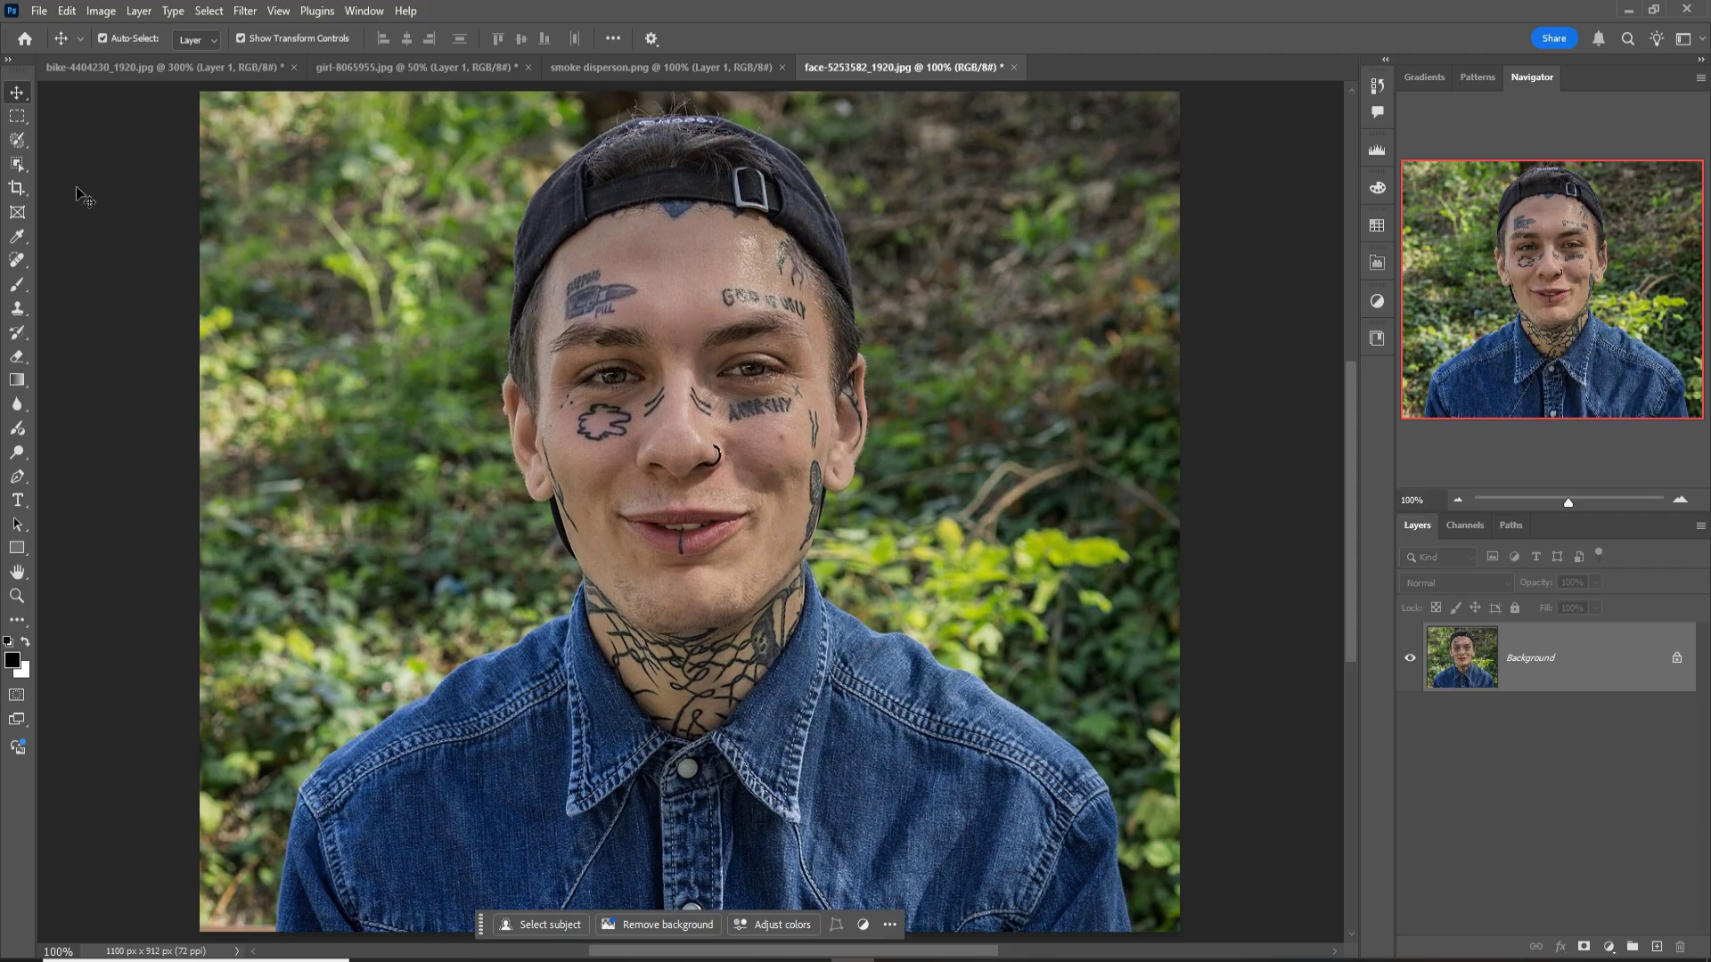
Step: Select the forehead tattoo with a smaller Quick Selection brush and erase it with Remove
{"action": "left_click", "coordinate": [17, 158]}
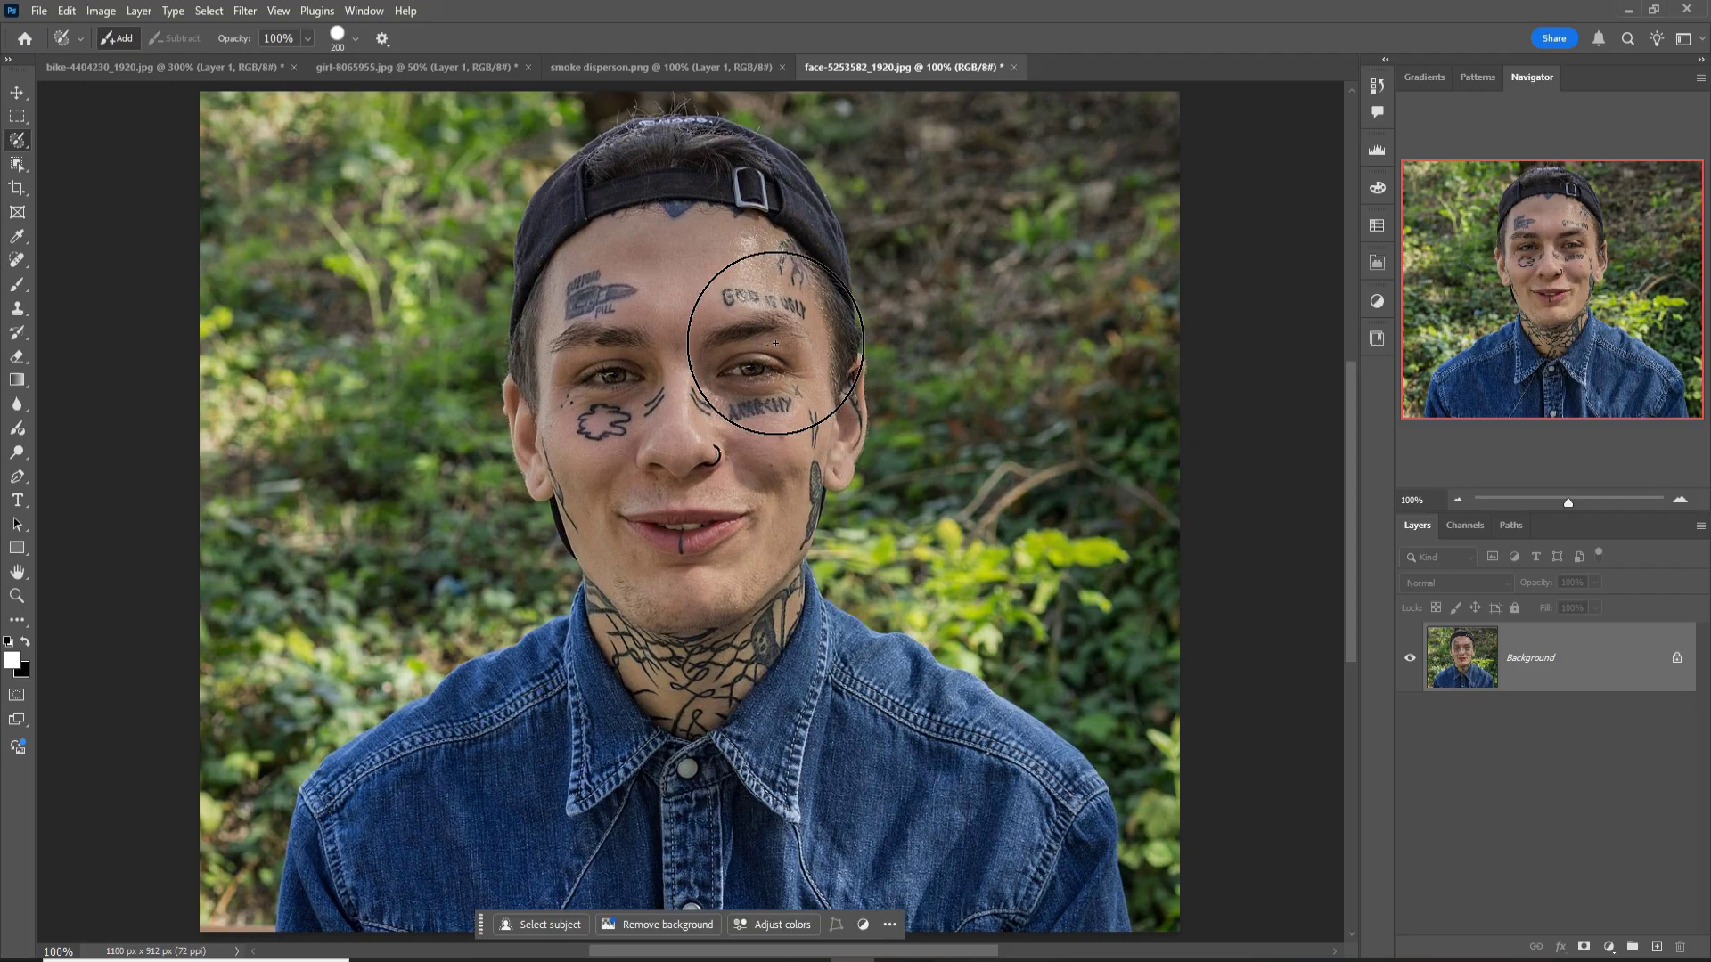
{"action": "key", "text": "bracketleft"}
{"action": "key", "text": "bracketleft"}
{"action": "key", "text": "bracketleft"}
{"action": "key", "text": "bracketleft"}
{"action": "key", "text": "bracketleft"}
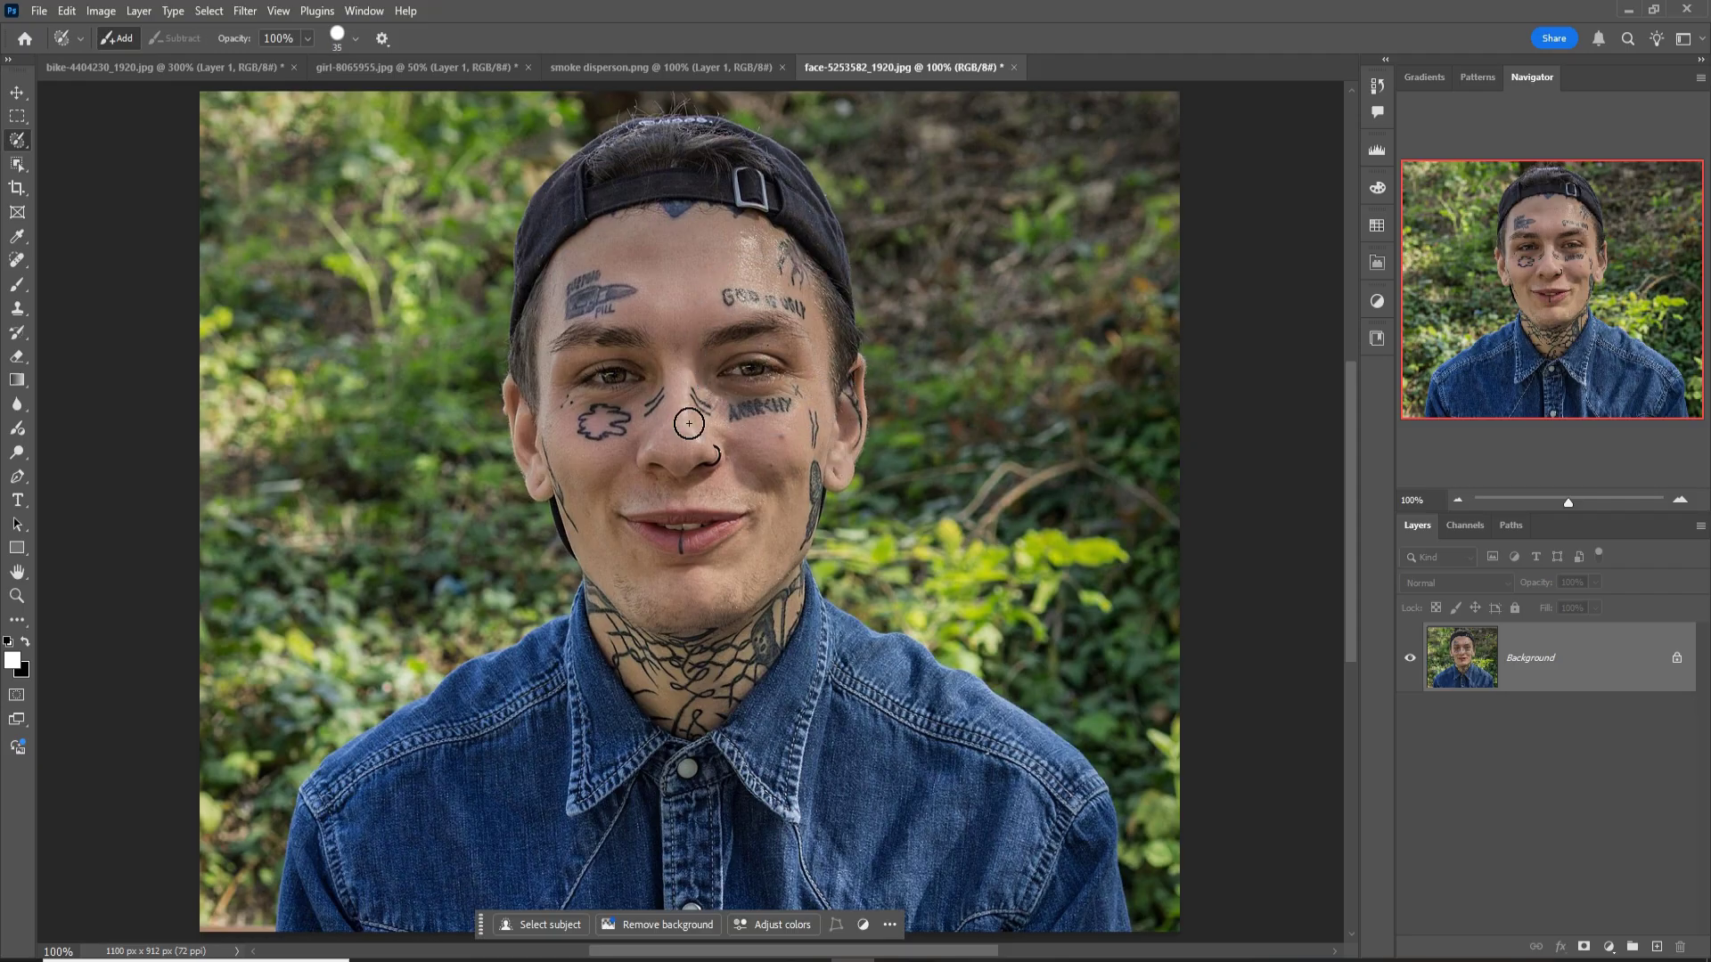
{"action": "mouse_move", "coordinate": [607, 288]}
{"action": "left_mouse_down"}
{"action": "mouse_move", "coordinate": [616, 302]}
{"action": "mouse_move", "coordinate": [592, 305]}
{"action": "left_mouse_up"}
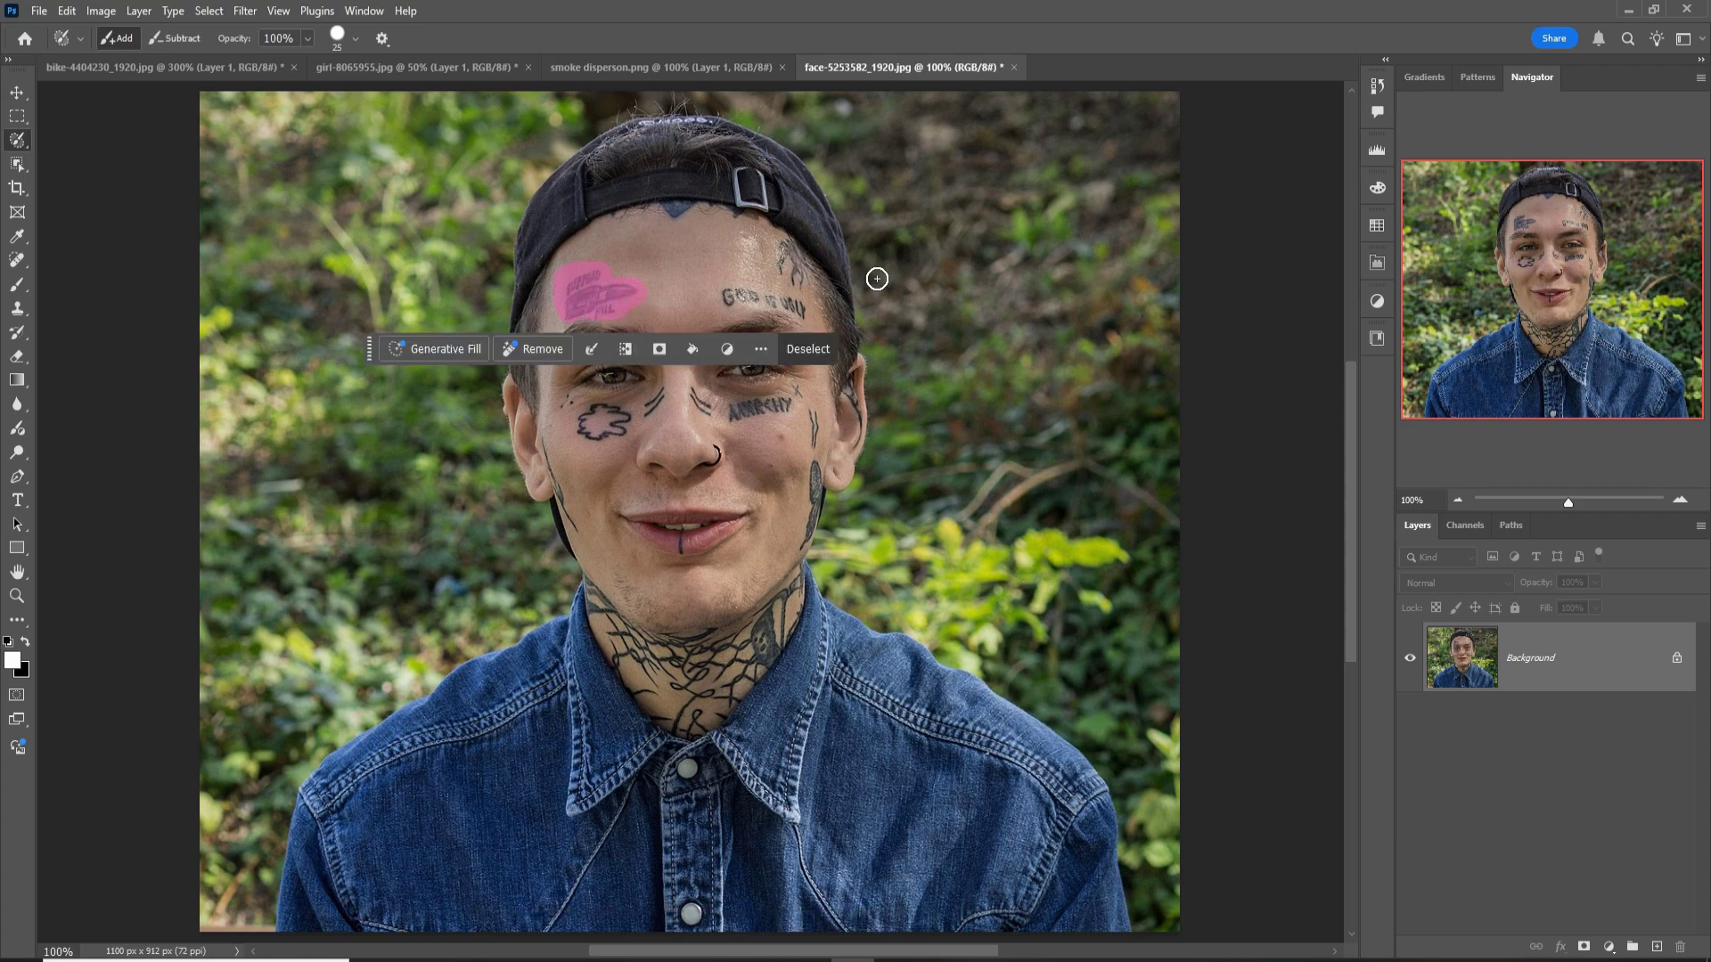
{"action": "left_click", "coordinate": [534, 348]}
{"action": "left_click", "coordinate": [18, 92]}
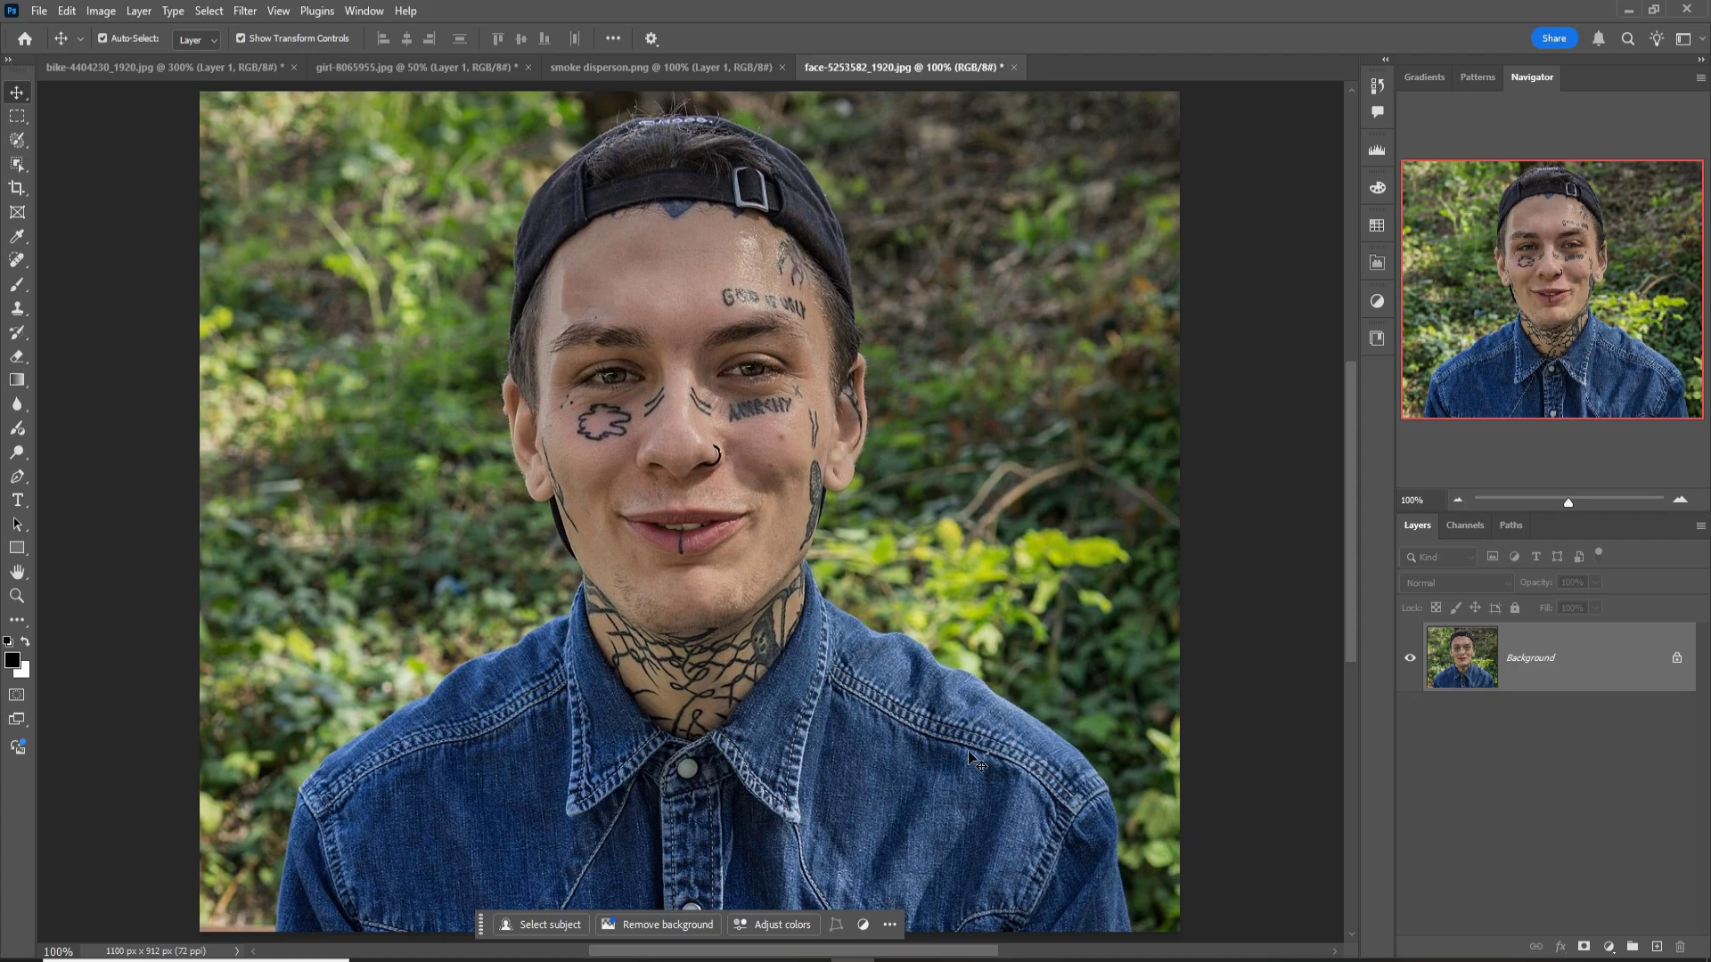
Step: Close Gemini's lightbox and upload the face-5253582_1920 photo to the chat
{"action": "key", "text": "alt+Tab"}
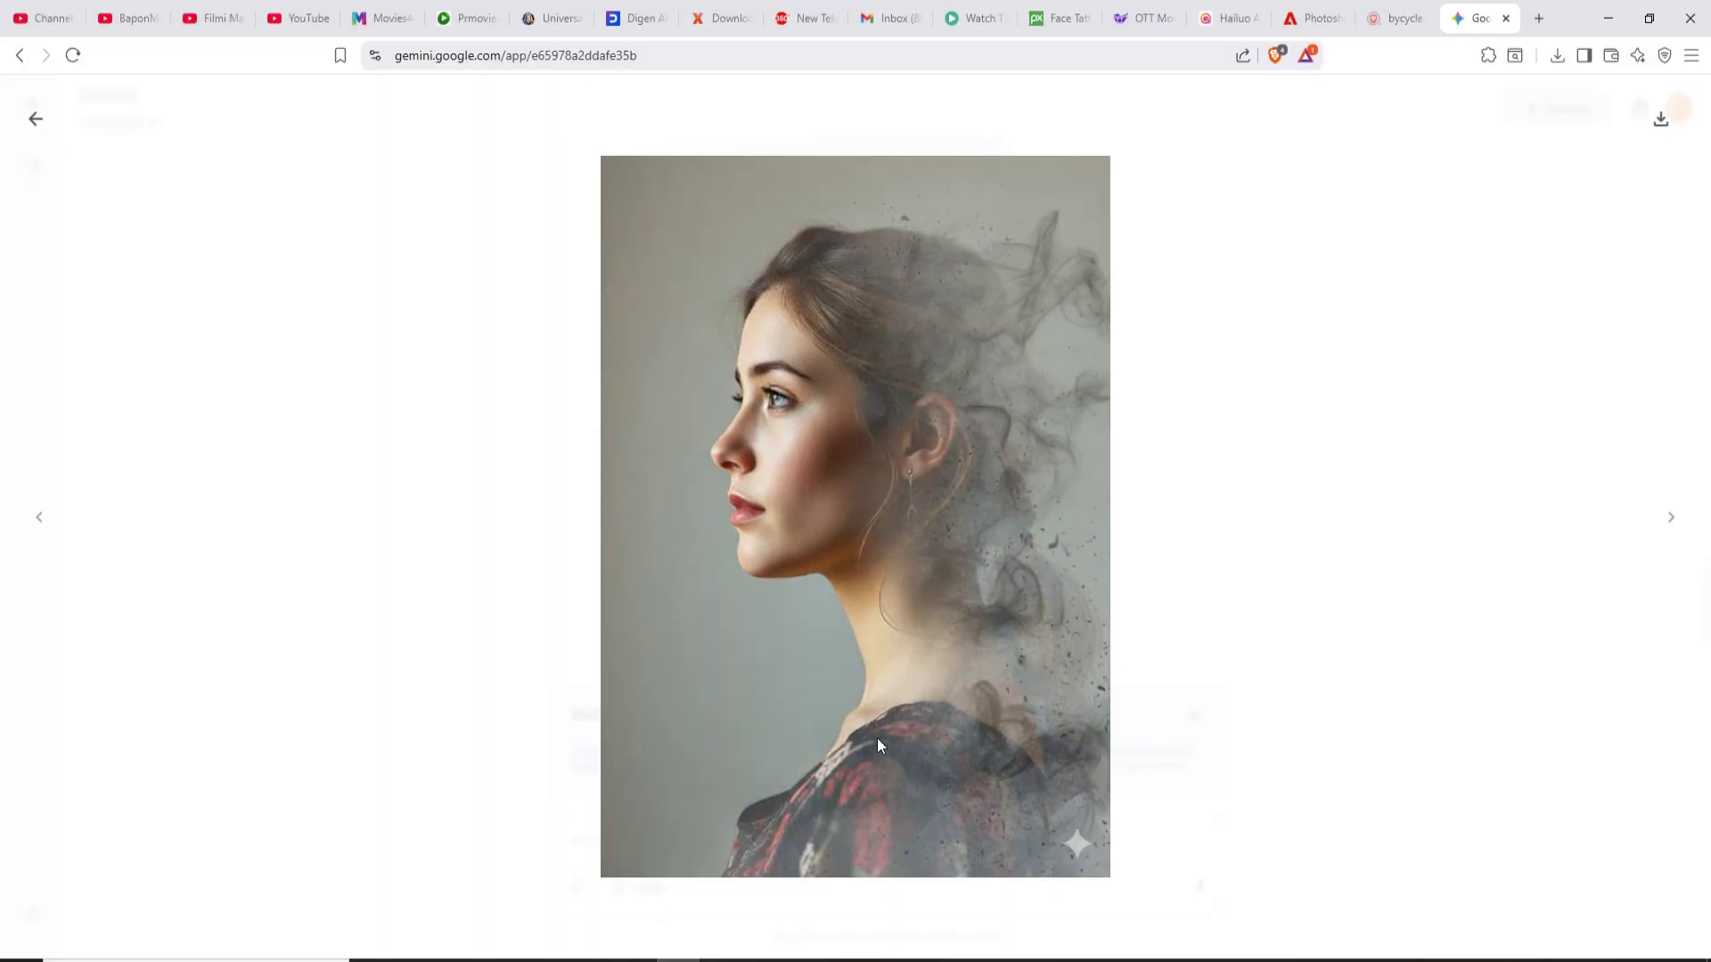
{"action": "left_click", "coordinate": [36, 118]}
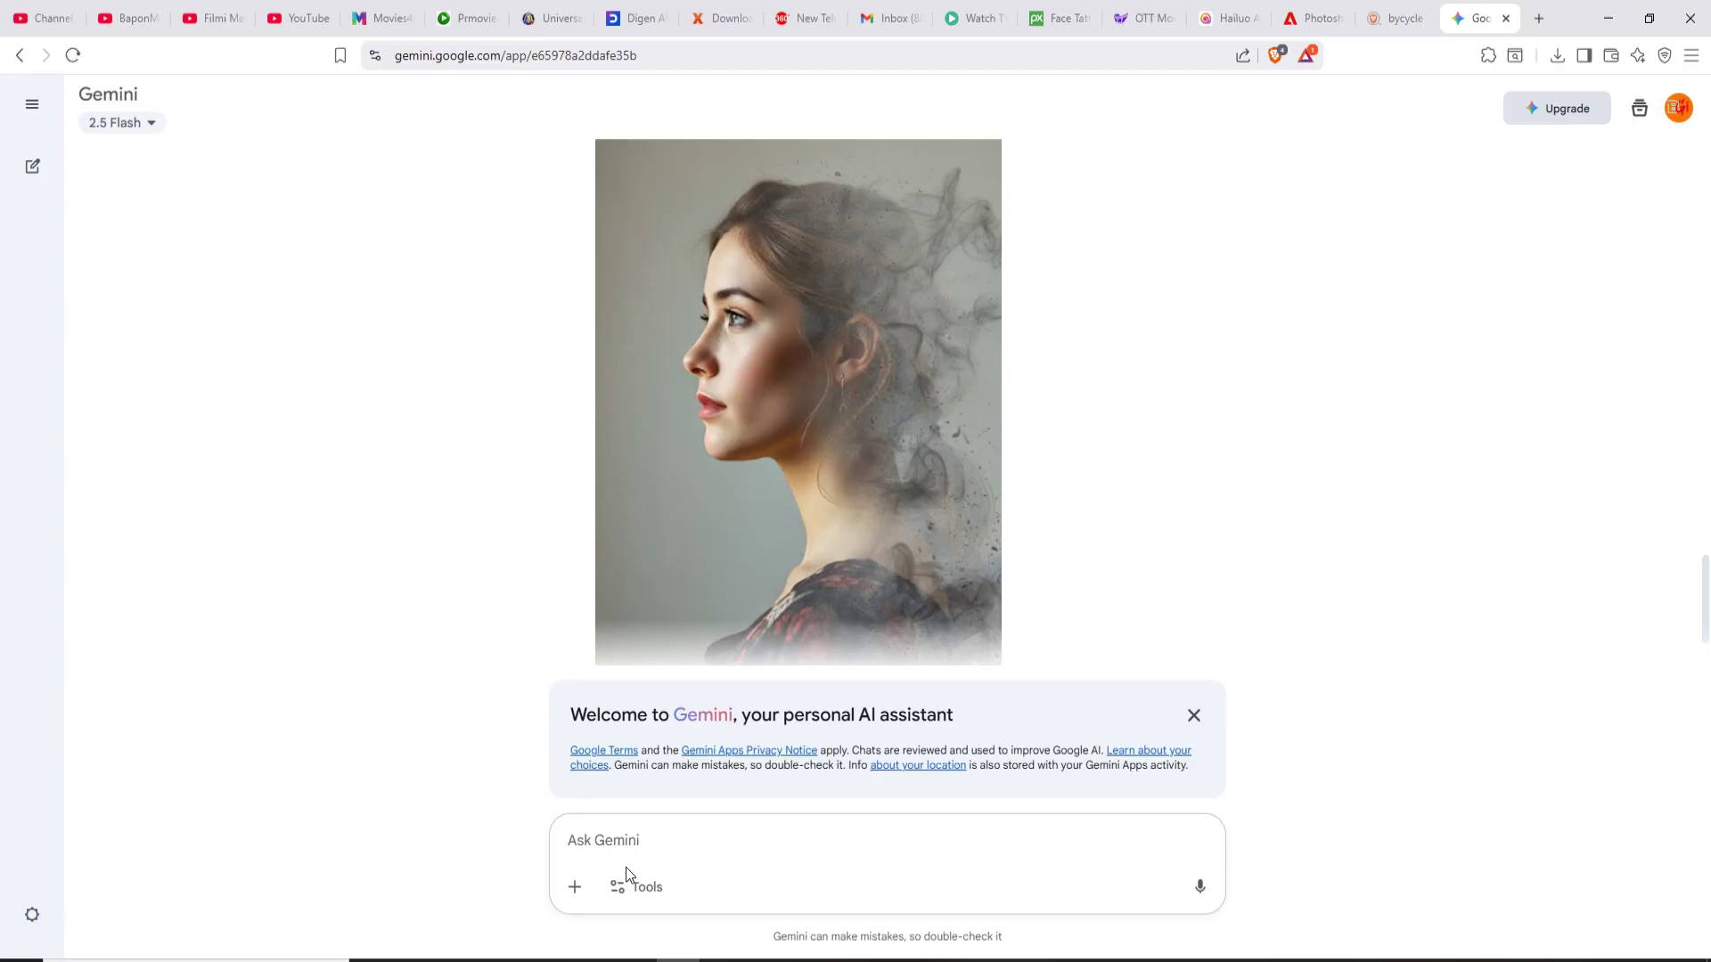
{"action": "left_click", "coordinate": [575, 886]}
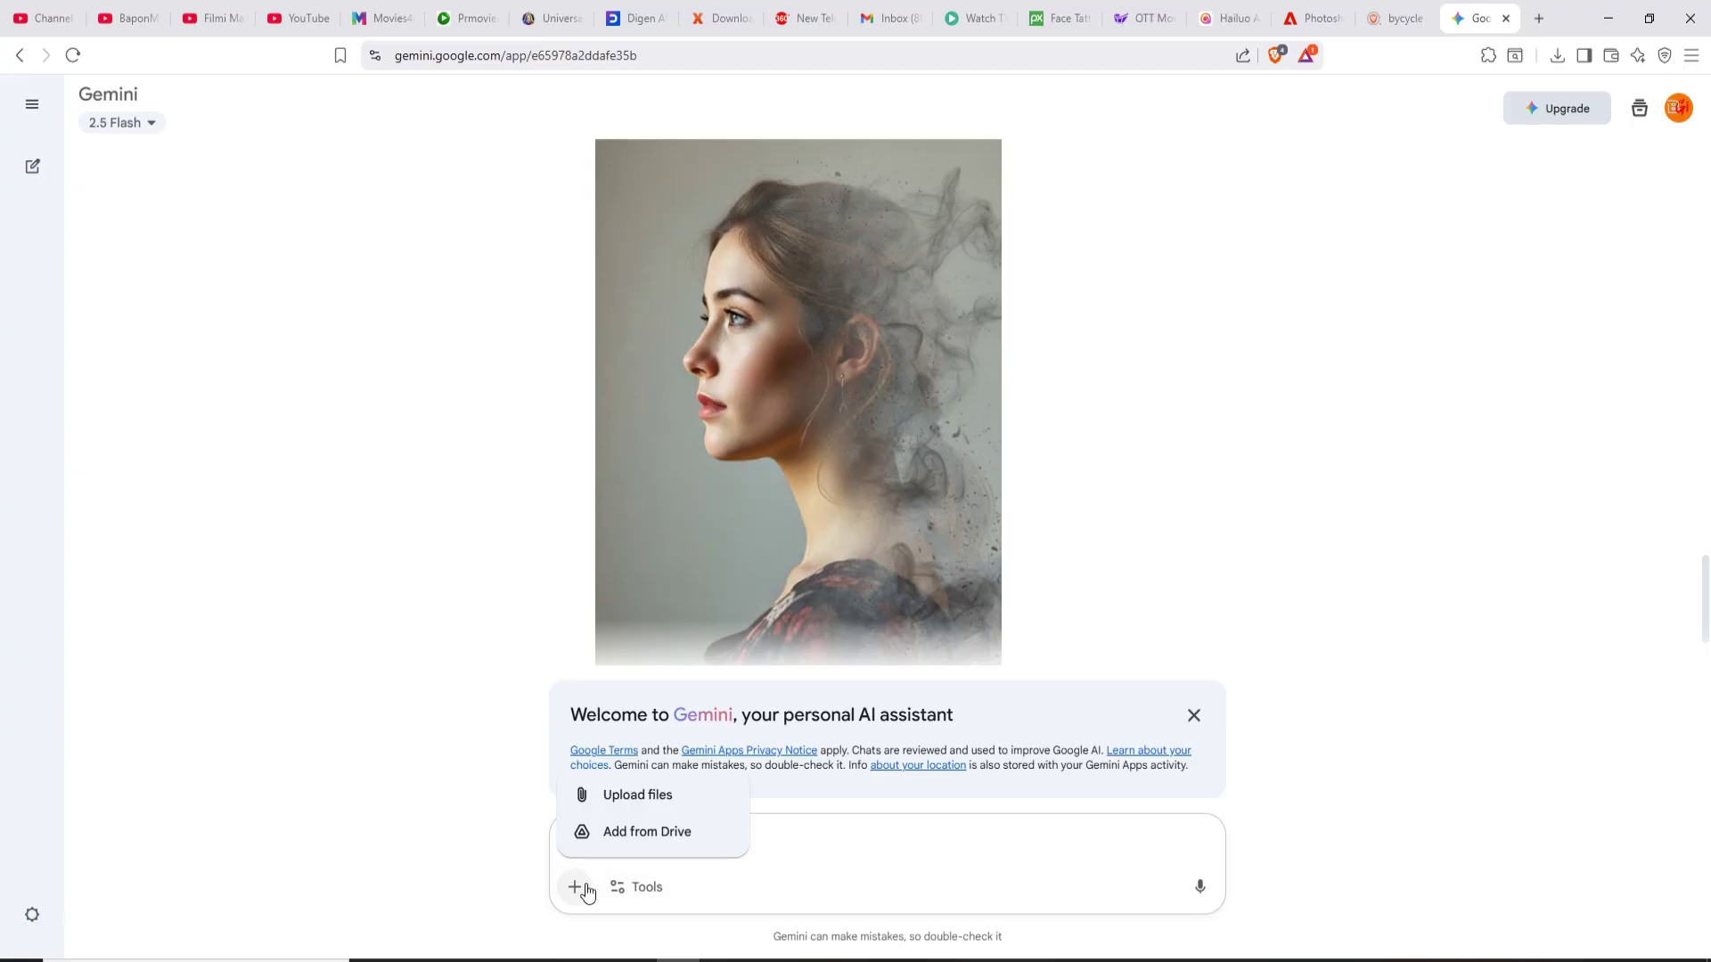
{"action": "left_click", "coordinate": [638, 796]}
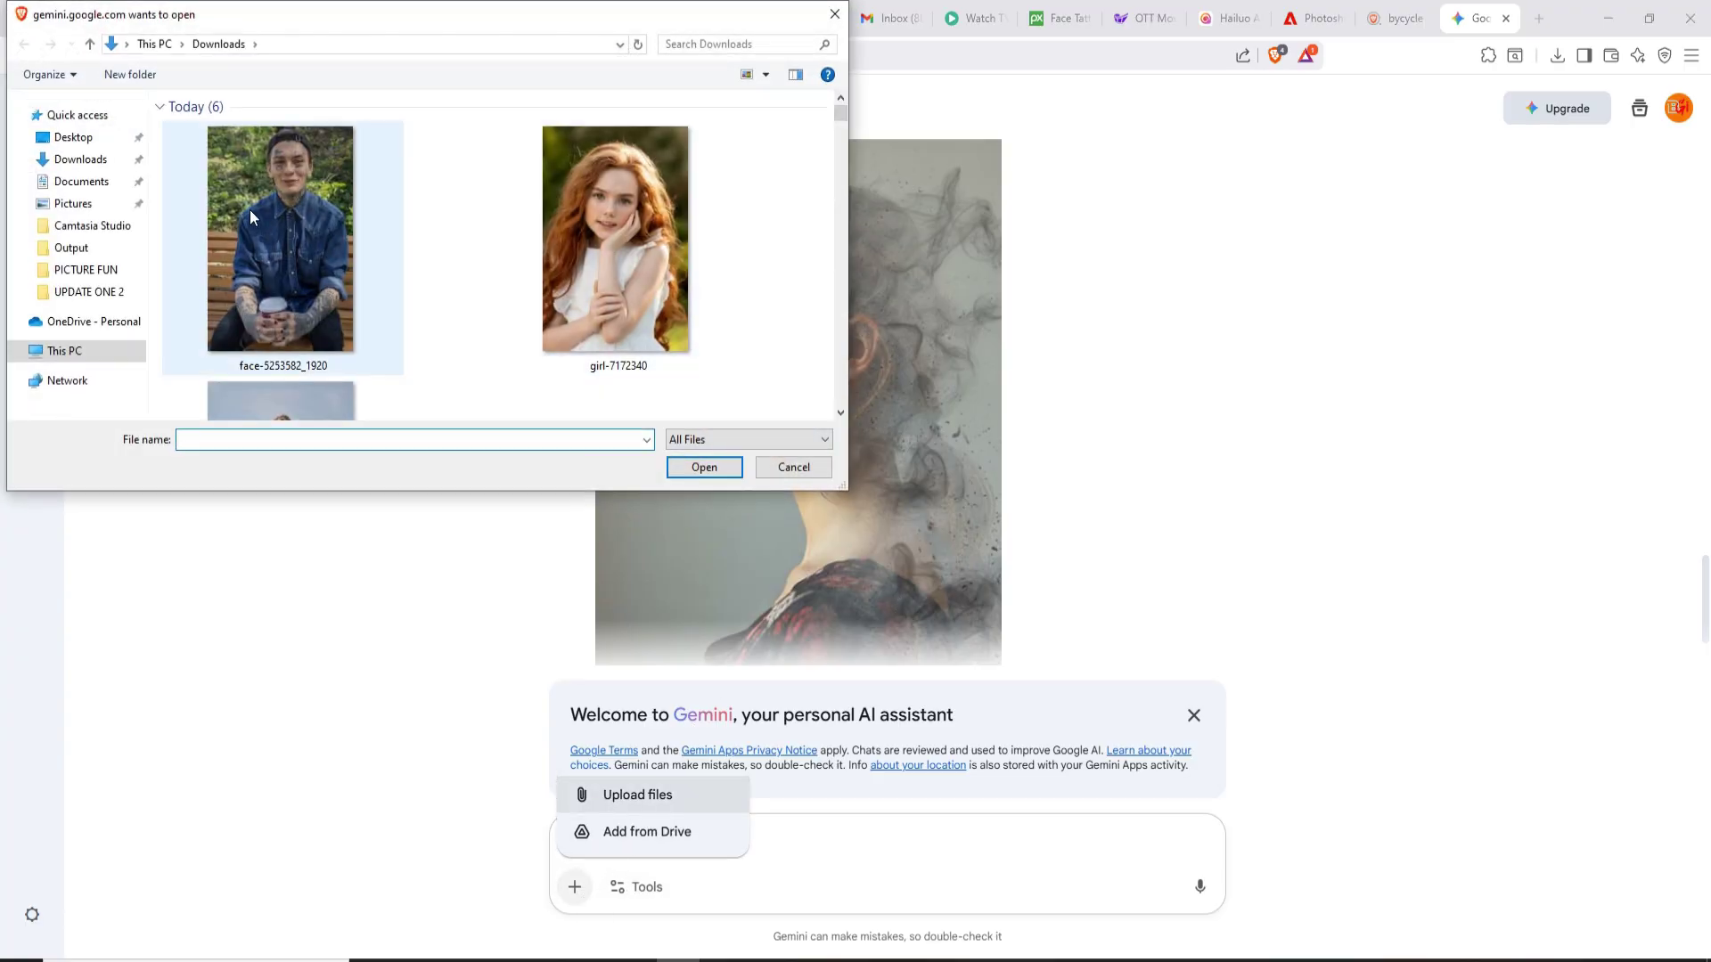
{"action": "left_click", "coordinate": [281, 238]}
{"action": "left_click", "coordinate": [704, 467]}
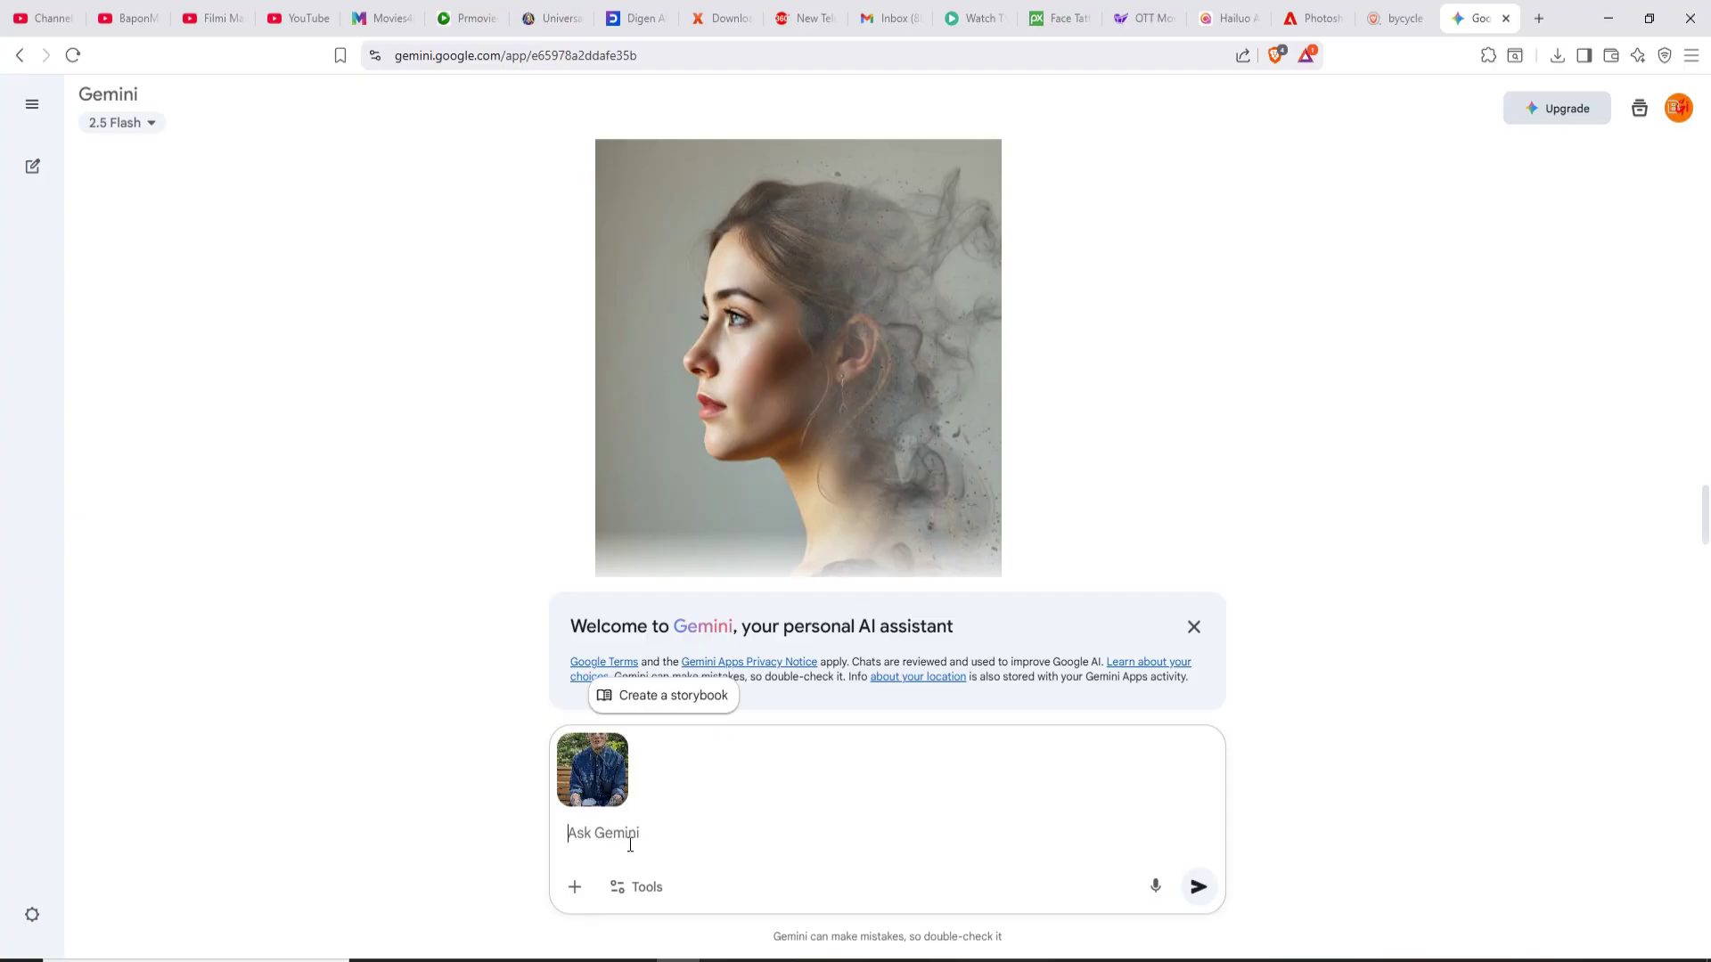
{"action": "type", "text": "remove all tattoo from face"}
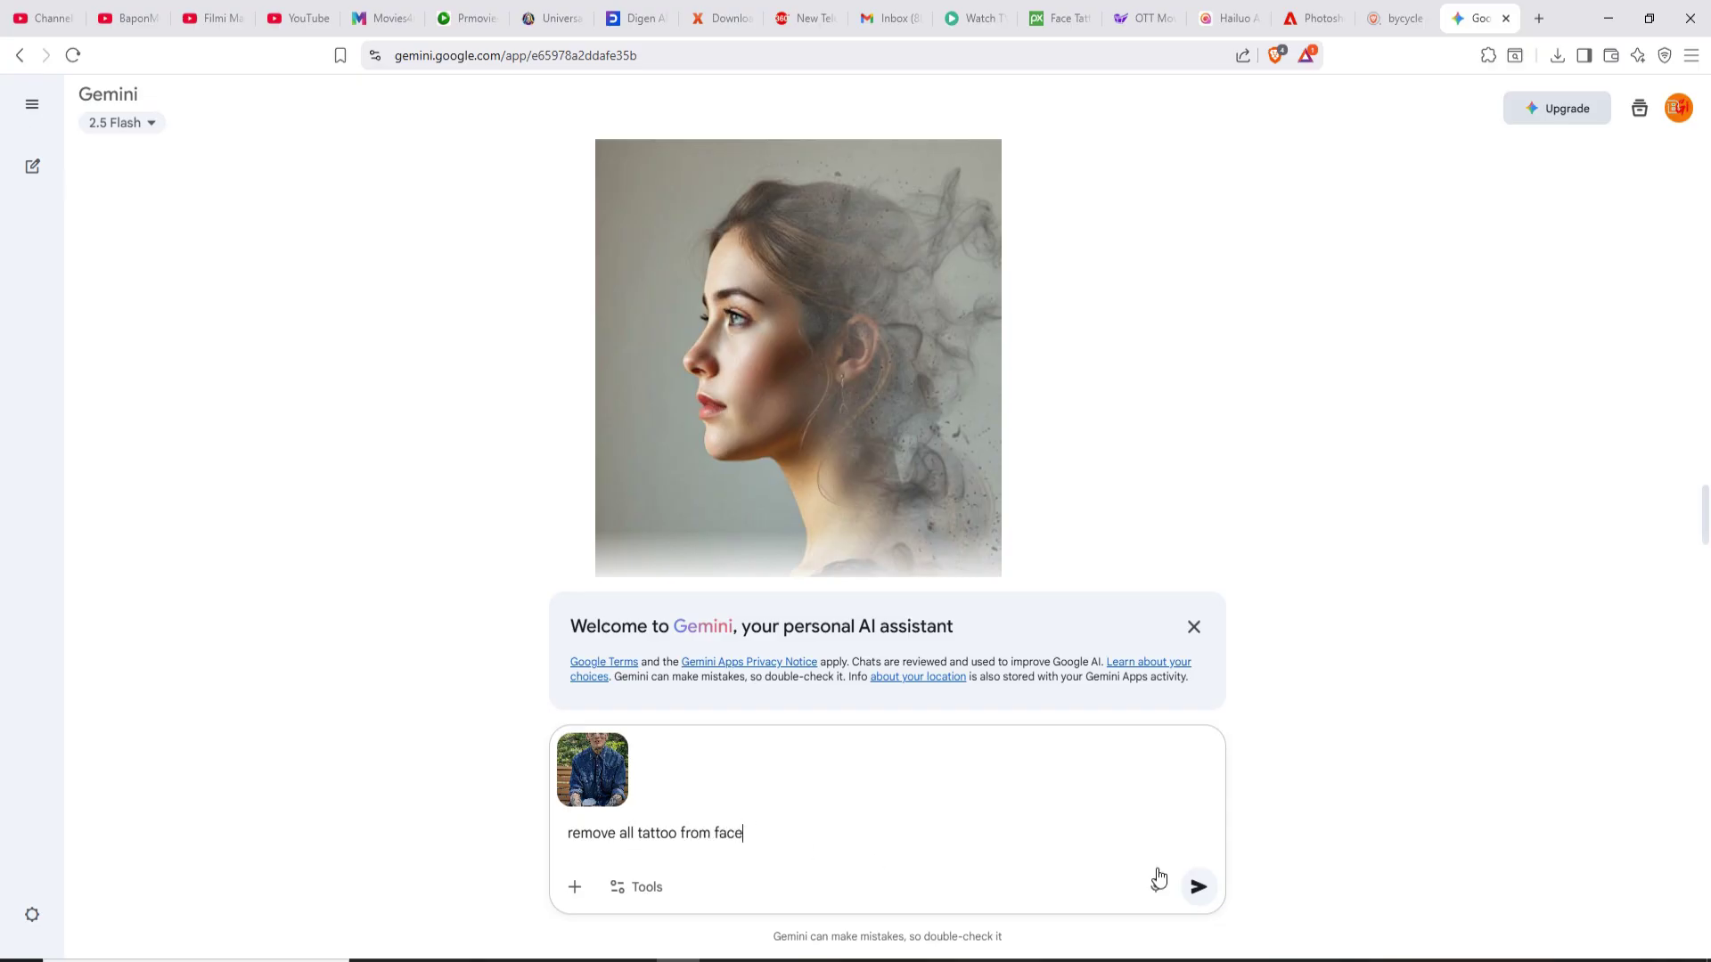
Step: Send the tattoo-removal request with the uploaded portrait to Gemini
{"action": "left_click", "coordinate": [1201, 890]}
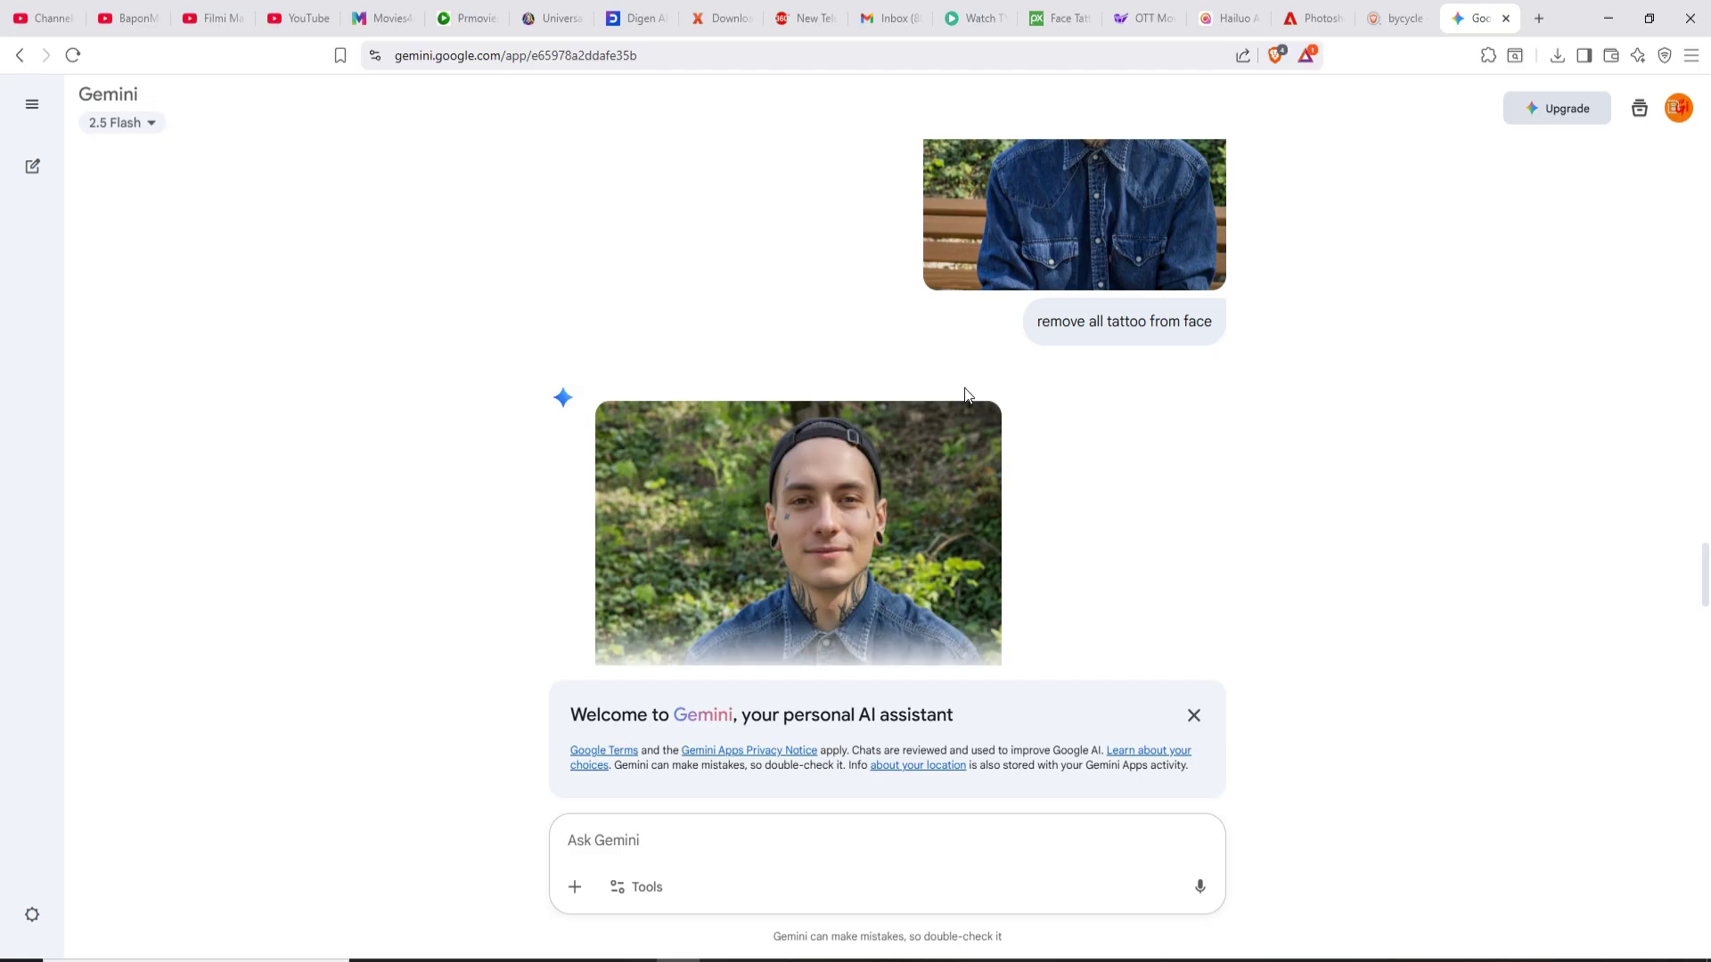
{"action": "scroll", "coordinate": [990, 394], "scroll_direction": "up", "scroll_amount": 3}
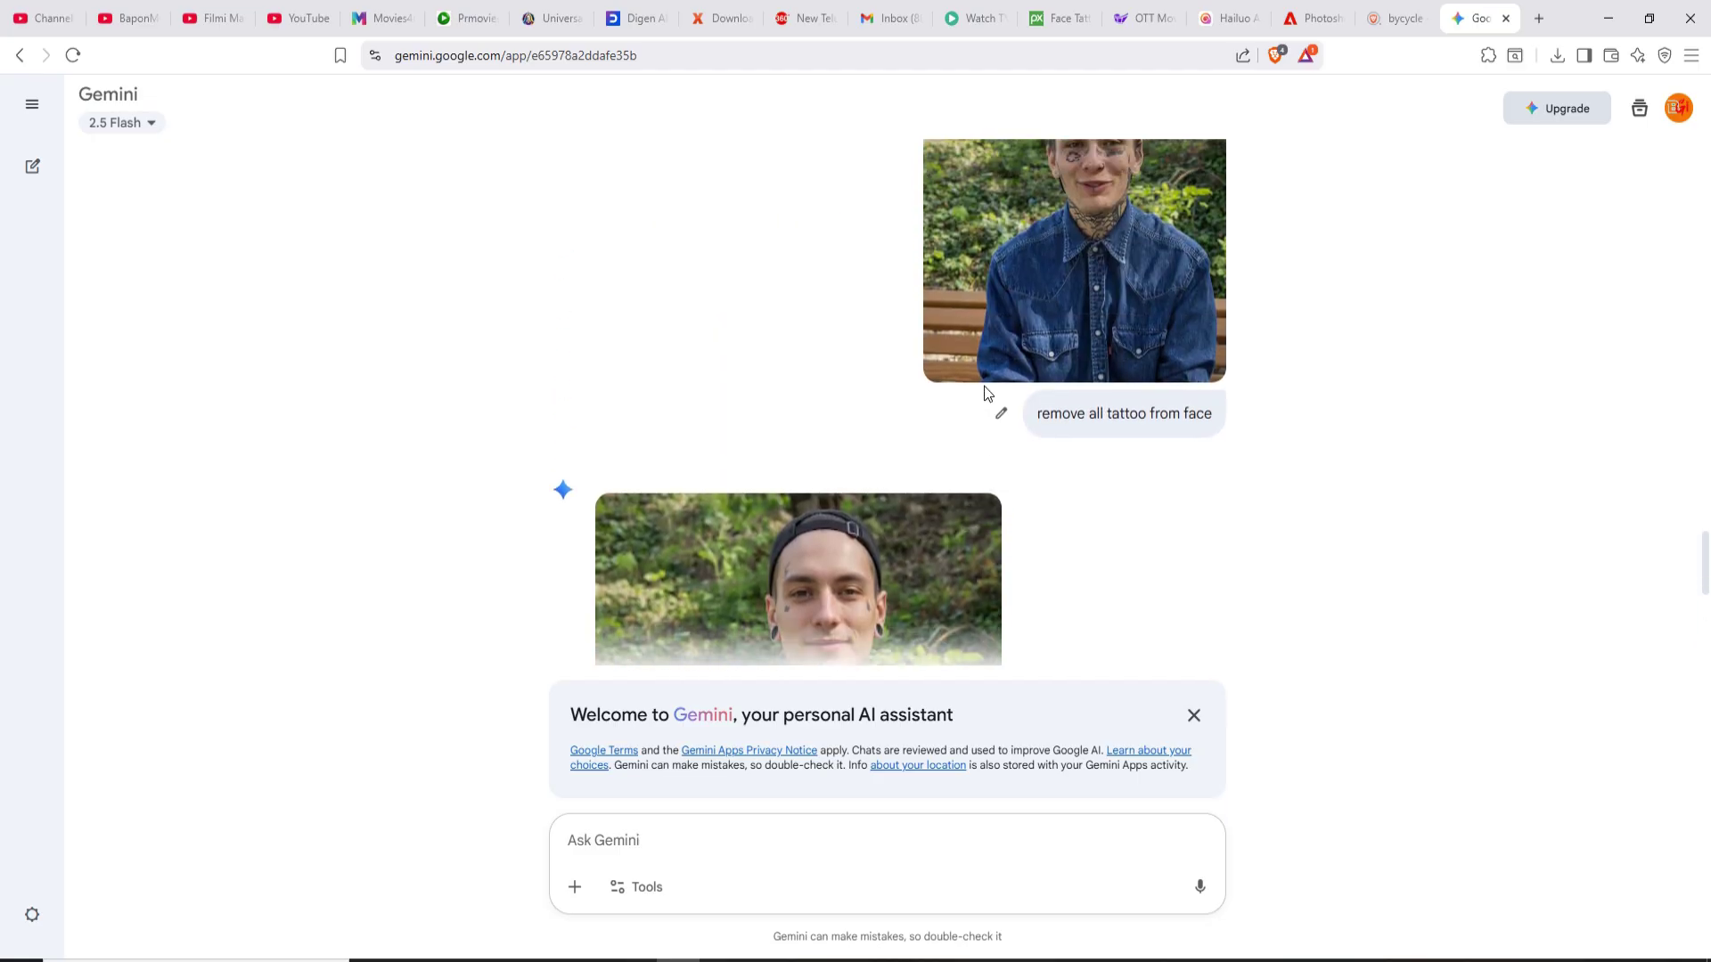
{"action": "scroll", "coordinate": [922, 414], "scroll_direction": "down", "scroll_amount": 3}
{"action": "scroll", "coordinate": [906, 426], "scroll_direction": "up", "scroll_amount": 3}
{"action": "scroll", "coordinate": [907, 425], "scroll_direction": "up", "scroll_amount": 2}
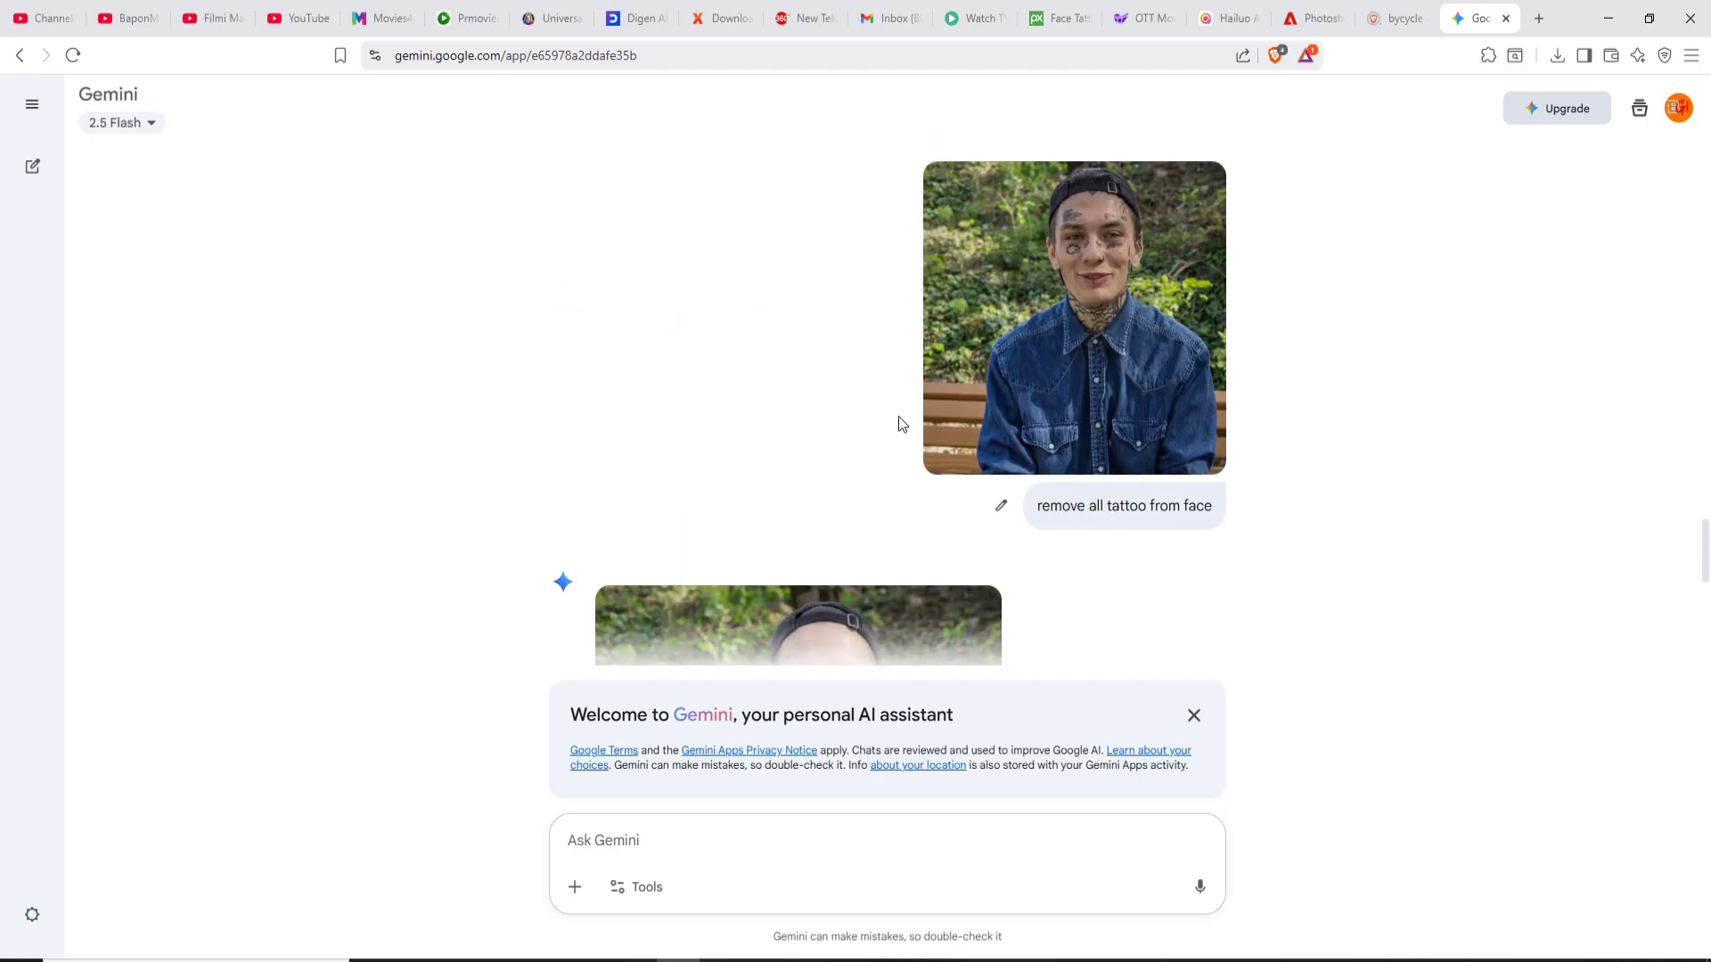
{"action": "scroll", "coordinate": [898, 415], "scroll_direction": "down", "scroll_amount": 4}
{"action": "scroll", "coordinate": [898, 416], "scroll_direction": "down", "scroll_amount": 1}
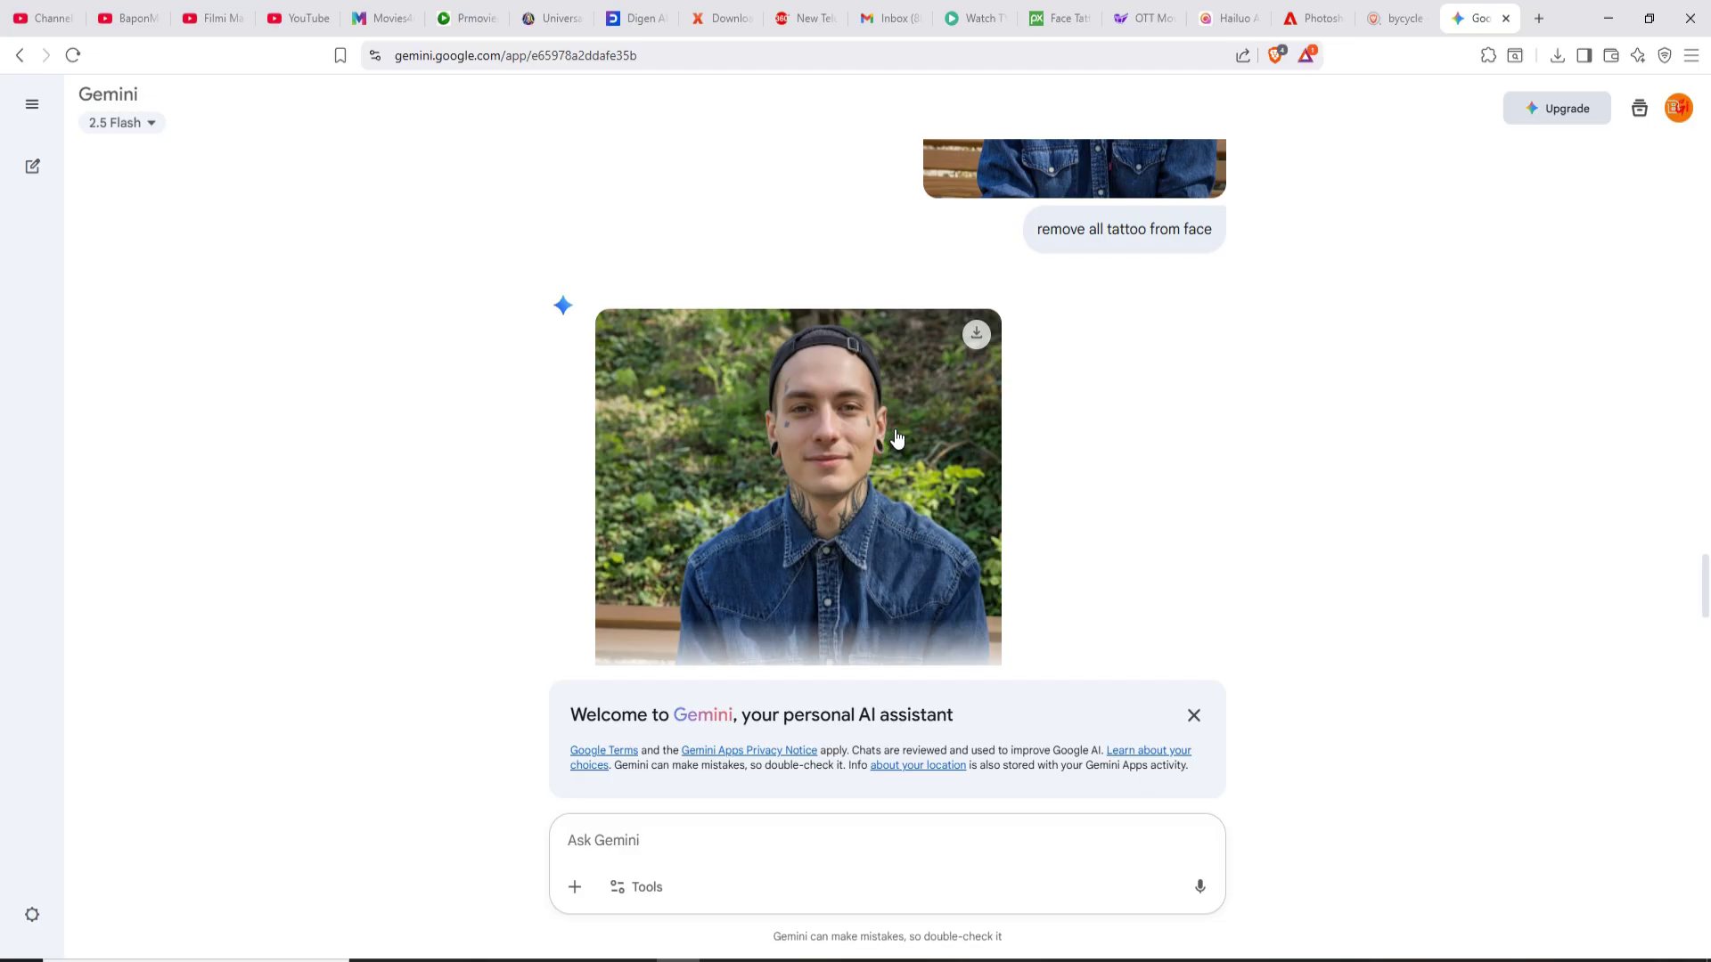
{"action": "scroll", "coordinate": [963, 382], "scroll_direction": "up", "scroll_amount": 3}
{"action": "scroll", "coordinate": [1101, 289], "scroll_direction": "down", "scroll_amount": 3}
{"action": "scroll", "coordinate": [1084, 295], "scroll_direction": "up", "scroll_amount": 3}
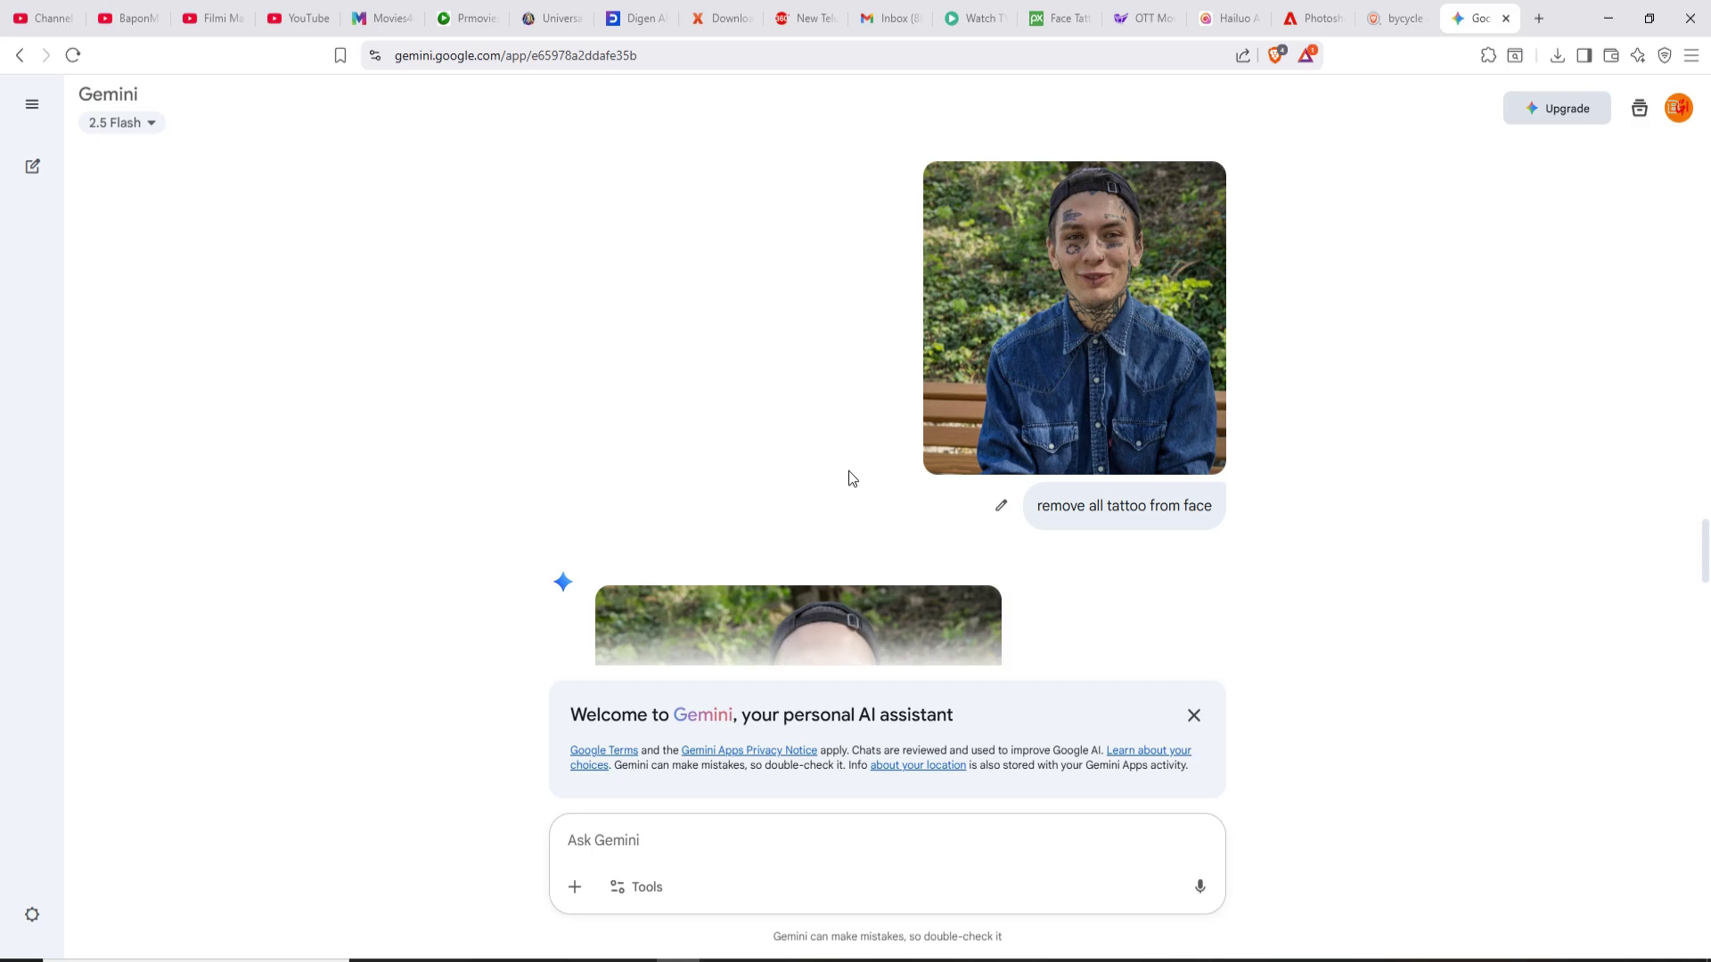
{"action": "scroll", "coordinate": [855, 481], "scroll_direction": "down", "scroll_amount": 3}
Step: Crop guy-598180_1920.jpg to a tighter portrait framing around the man in the grey t-shirt
{"action": "left_click", "coordinate": [855, 961]}
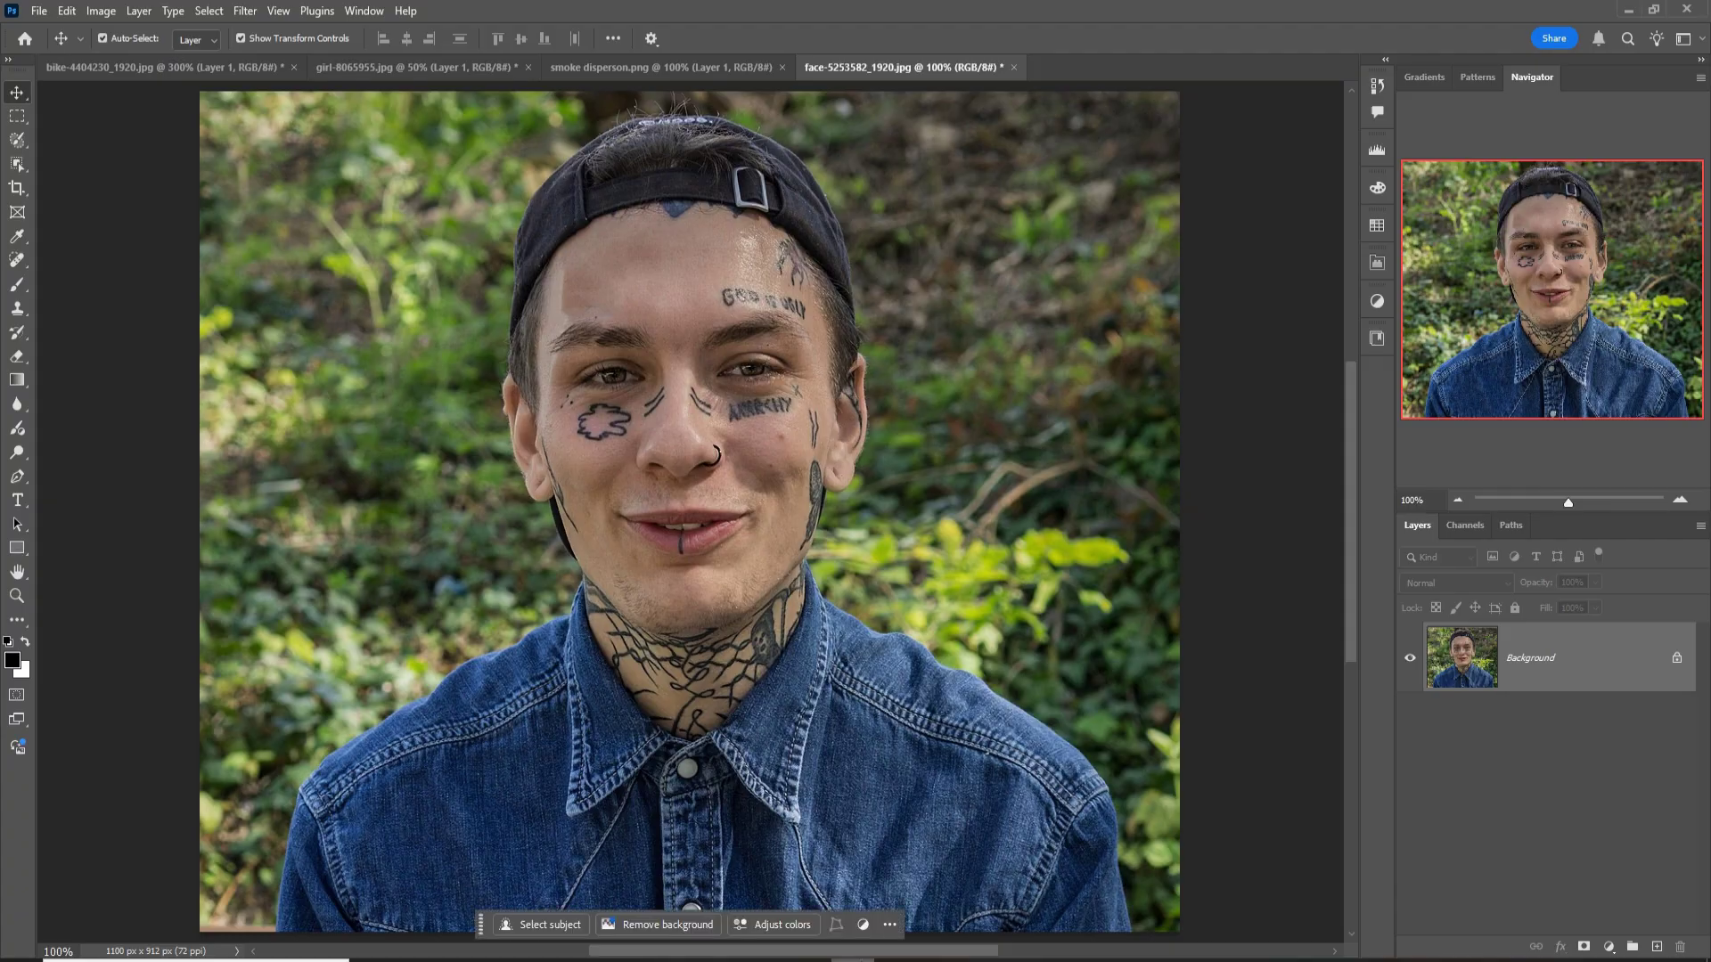
{"action": "key", "text": "ctrl+Tab"}
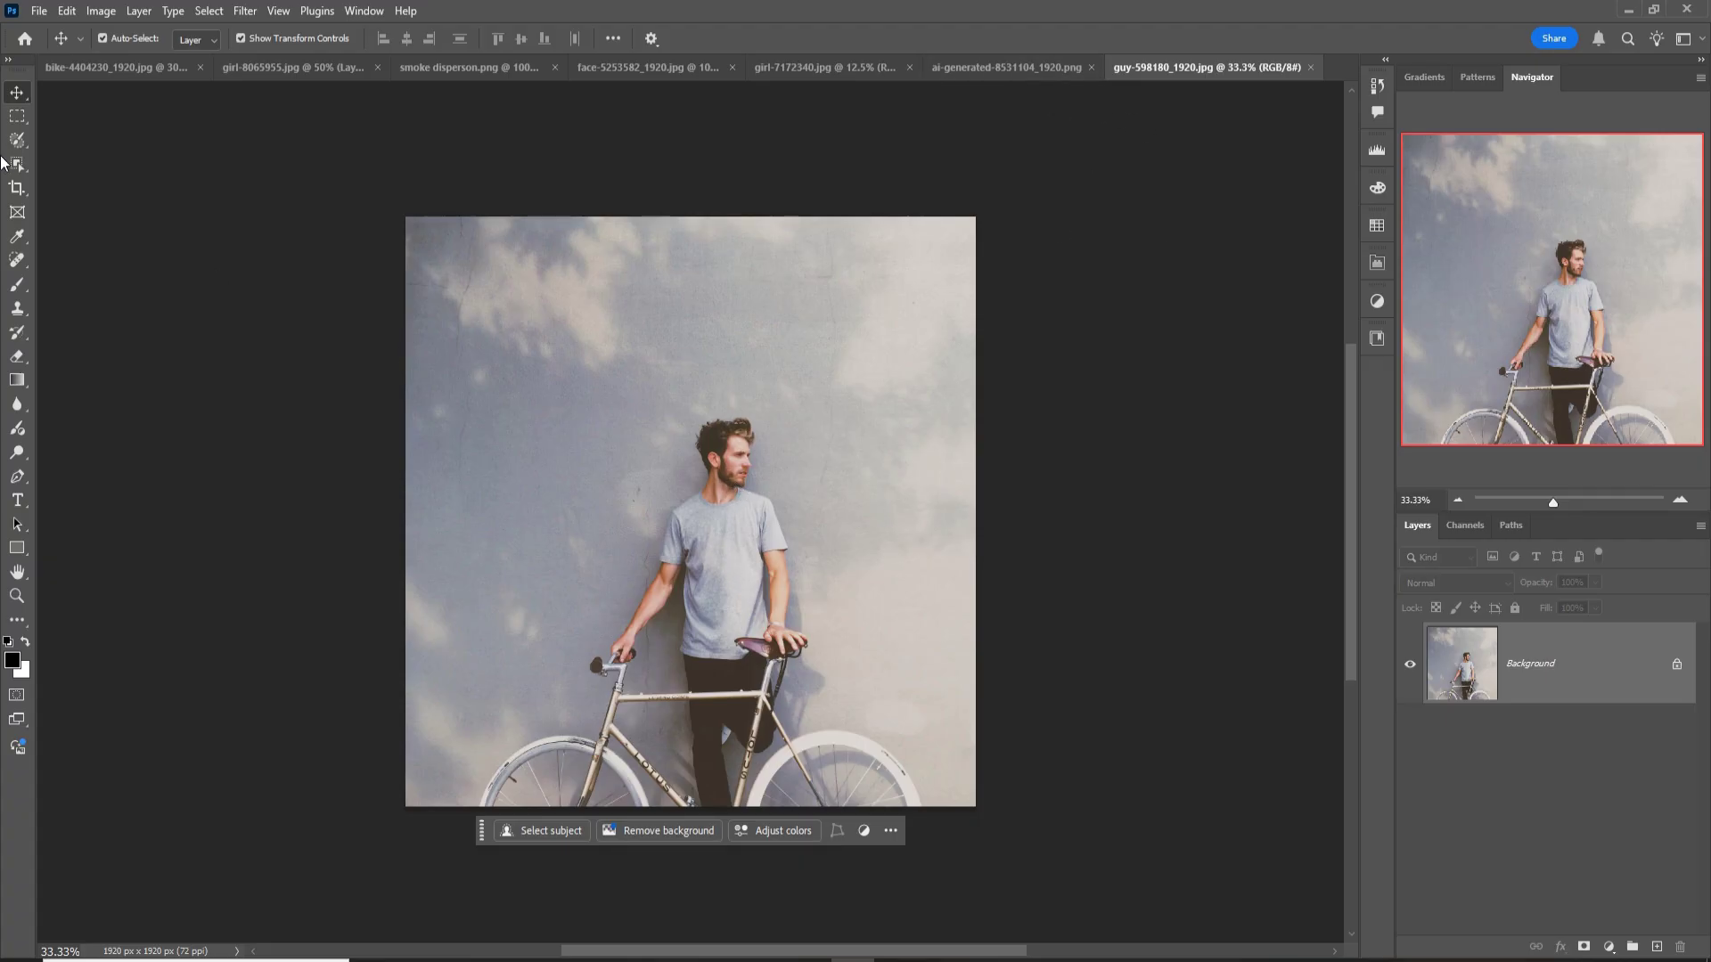
{"action": "left_click", "coordinate": [17, 188]}
{"action": "left_click_drag", "start_coordinate": [585, 385], "coordinate": [890, 770]}
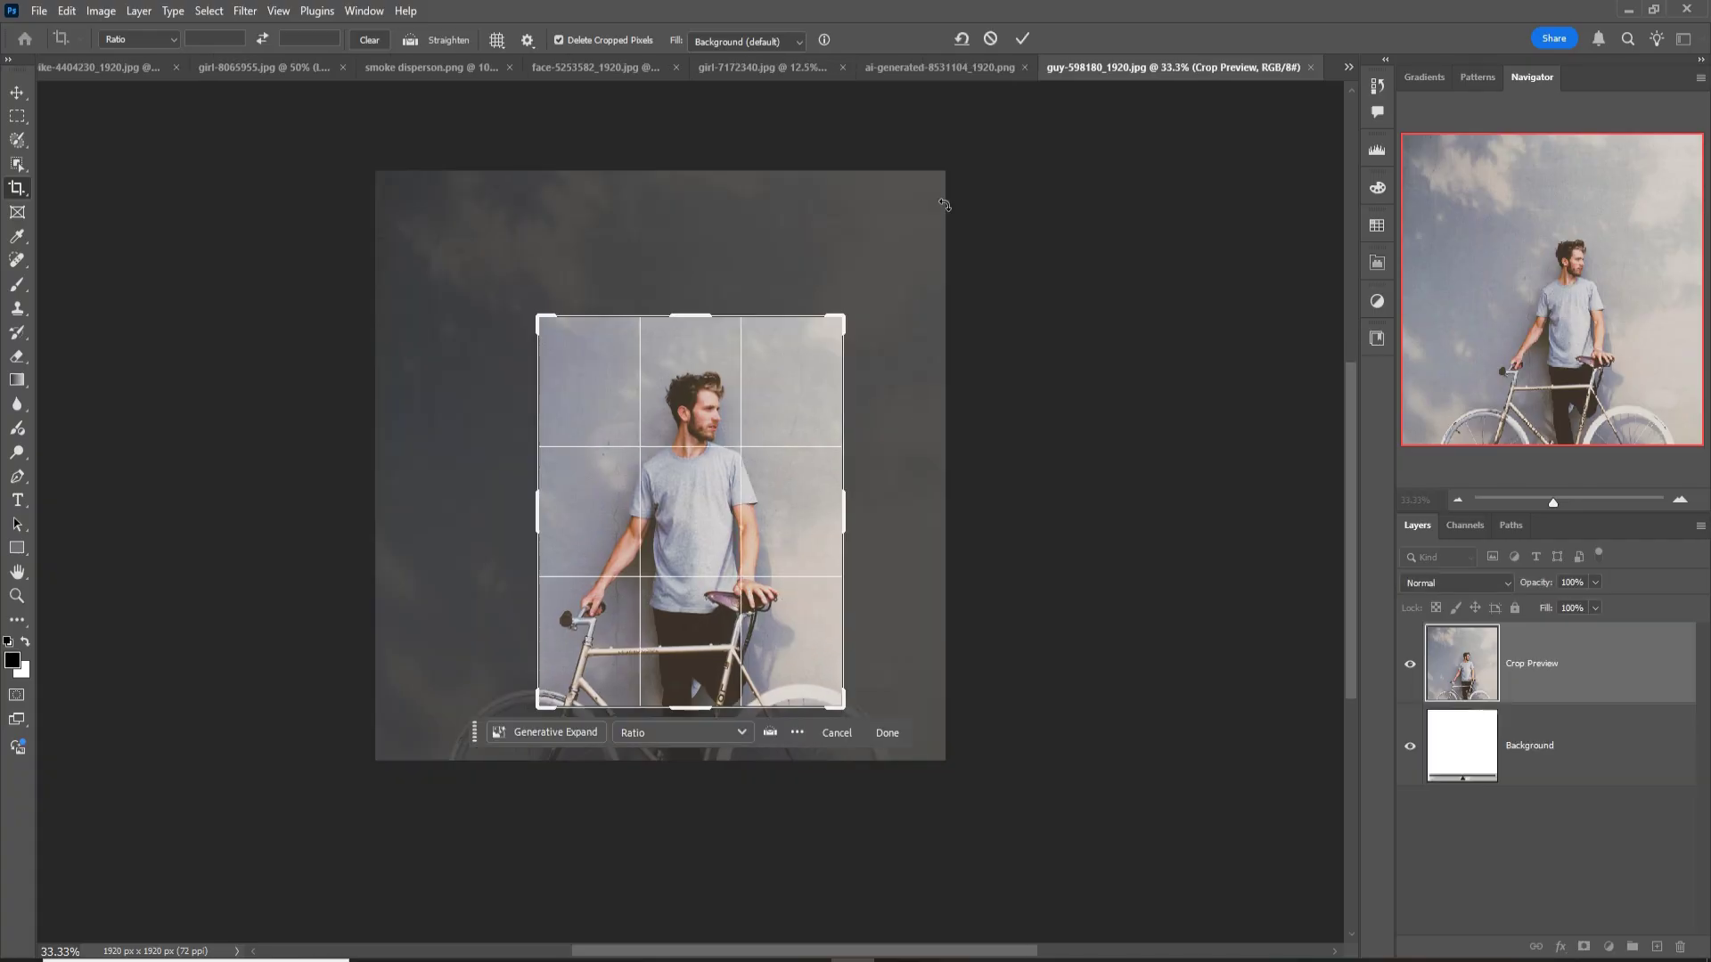
{"action": "left_click", "coordinate": [1023, 38]}
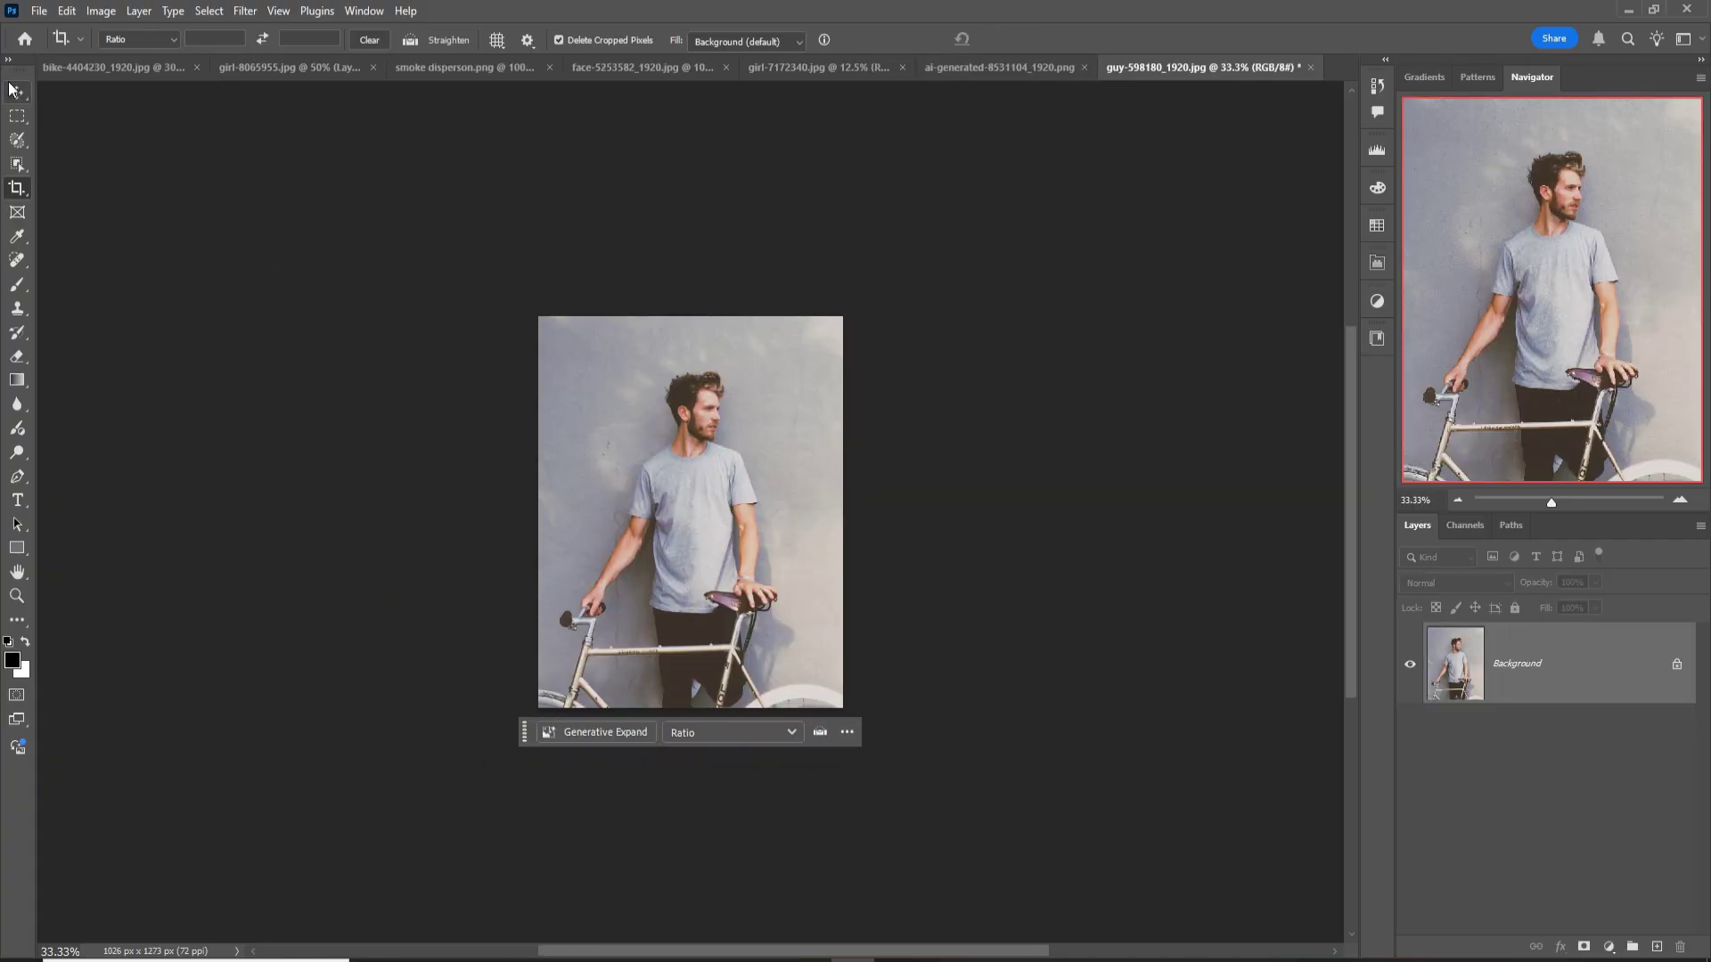
{"action": "left_click", "coordinate": [18, 91]}
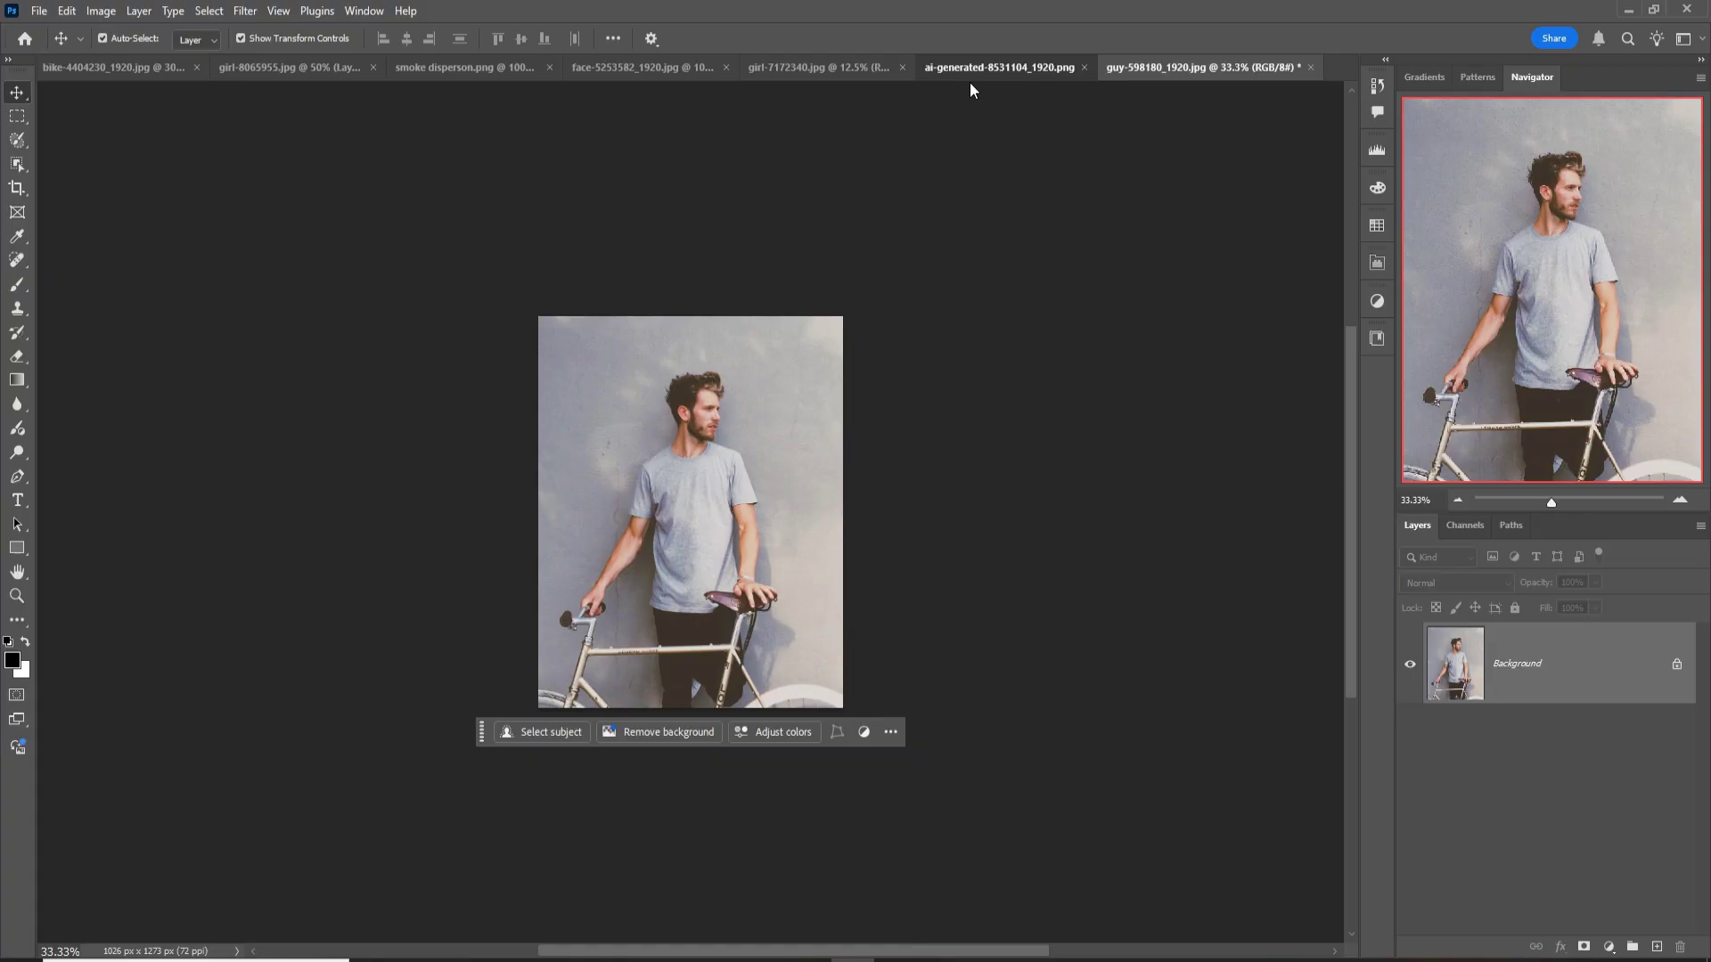
Step: Float the logo document and drag the cut-out teal logo onto the bicycle photo as a new layer
{"action": "left_click", "coordinate": [996, 67]}
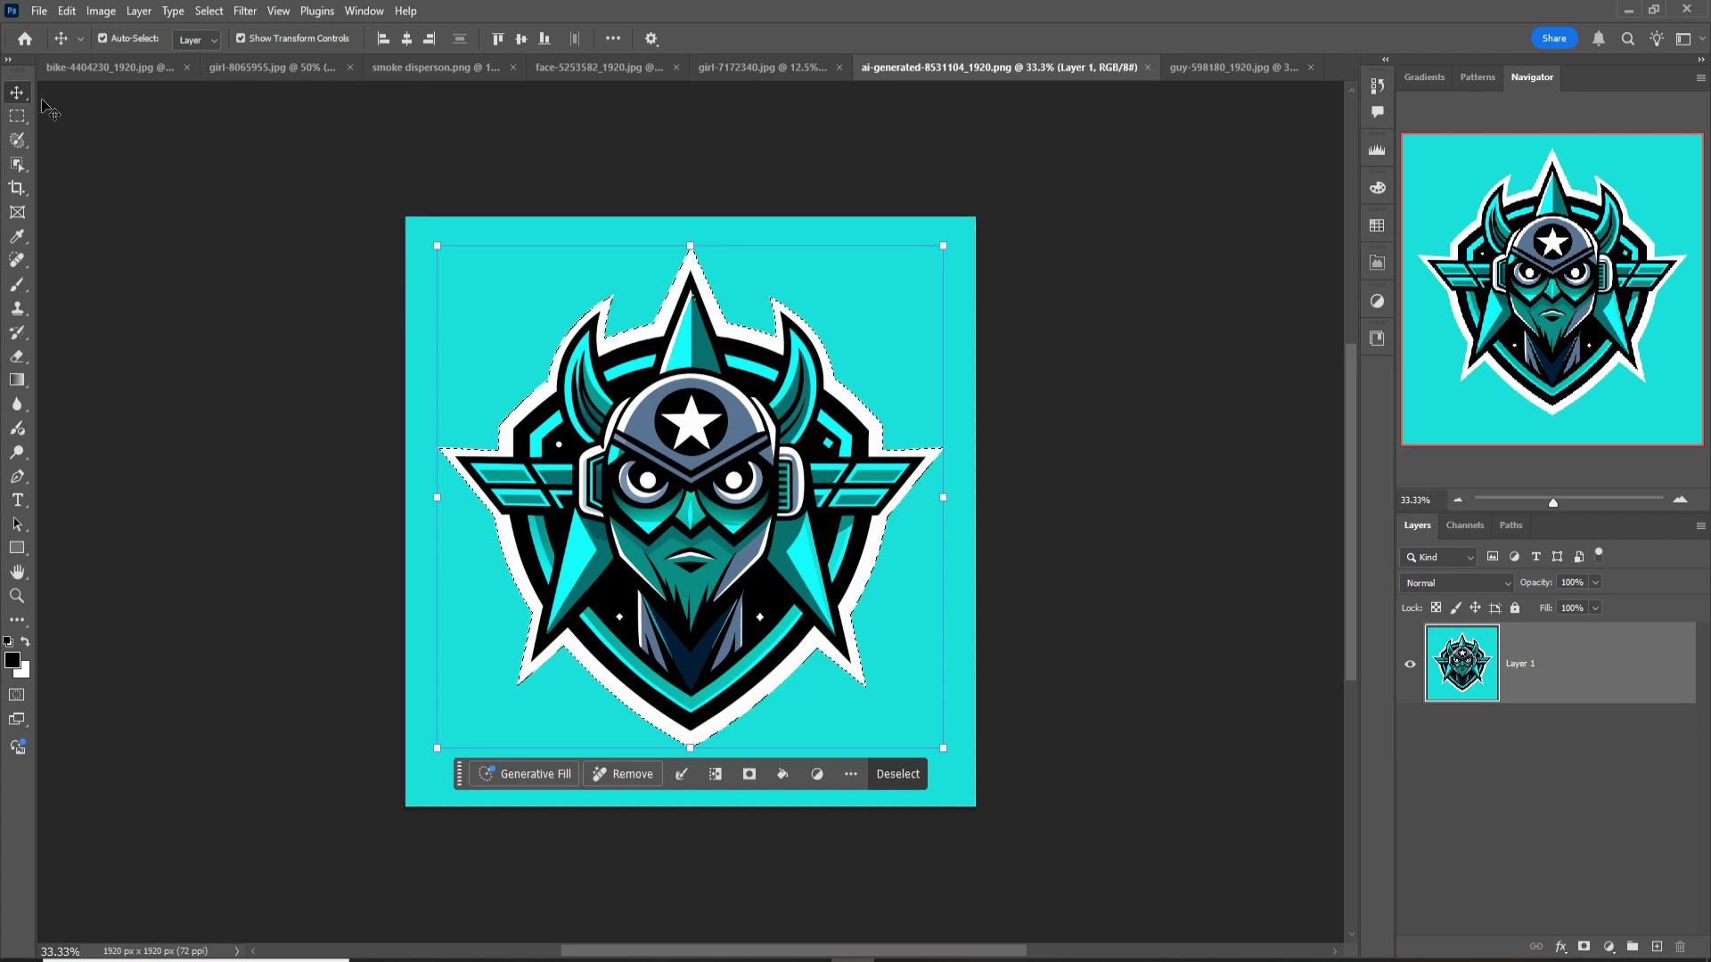
{"action": "left_click_drag", "start_coordinate": [962, 67], "coordinate": [974, 224]}
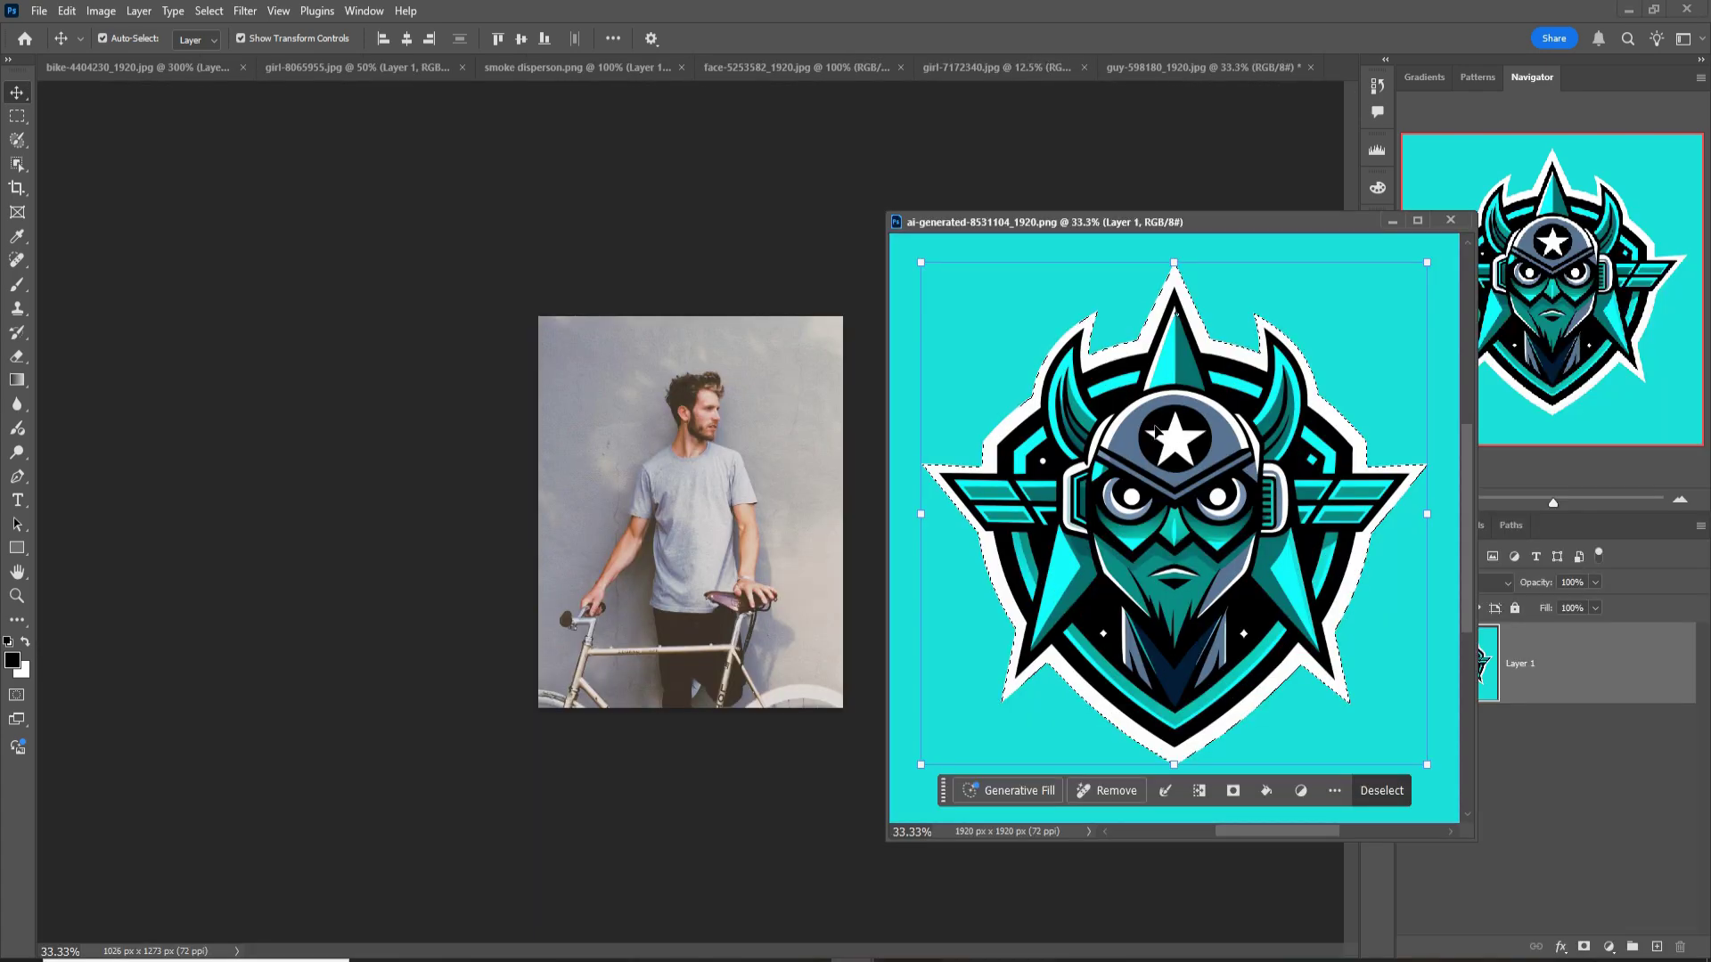
{"action": "mouse_move", "coordinate": [1169, 422]}
{"action": "left_mouse_down"}
{"action": "mouse_move", "coordinate": [1161, 447]}
{"action": "mouse_move", "coordinate": [721, 515]}
{"action": "left_mouse_up"}
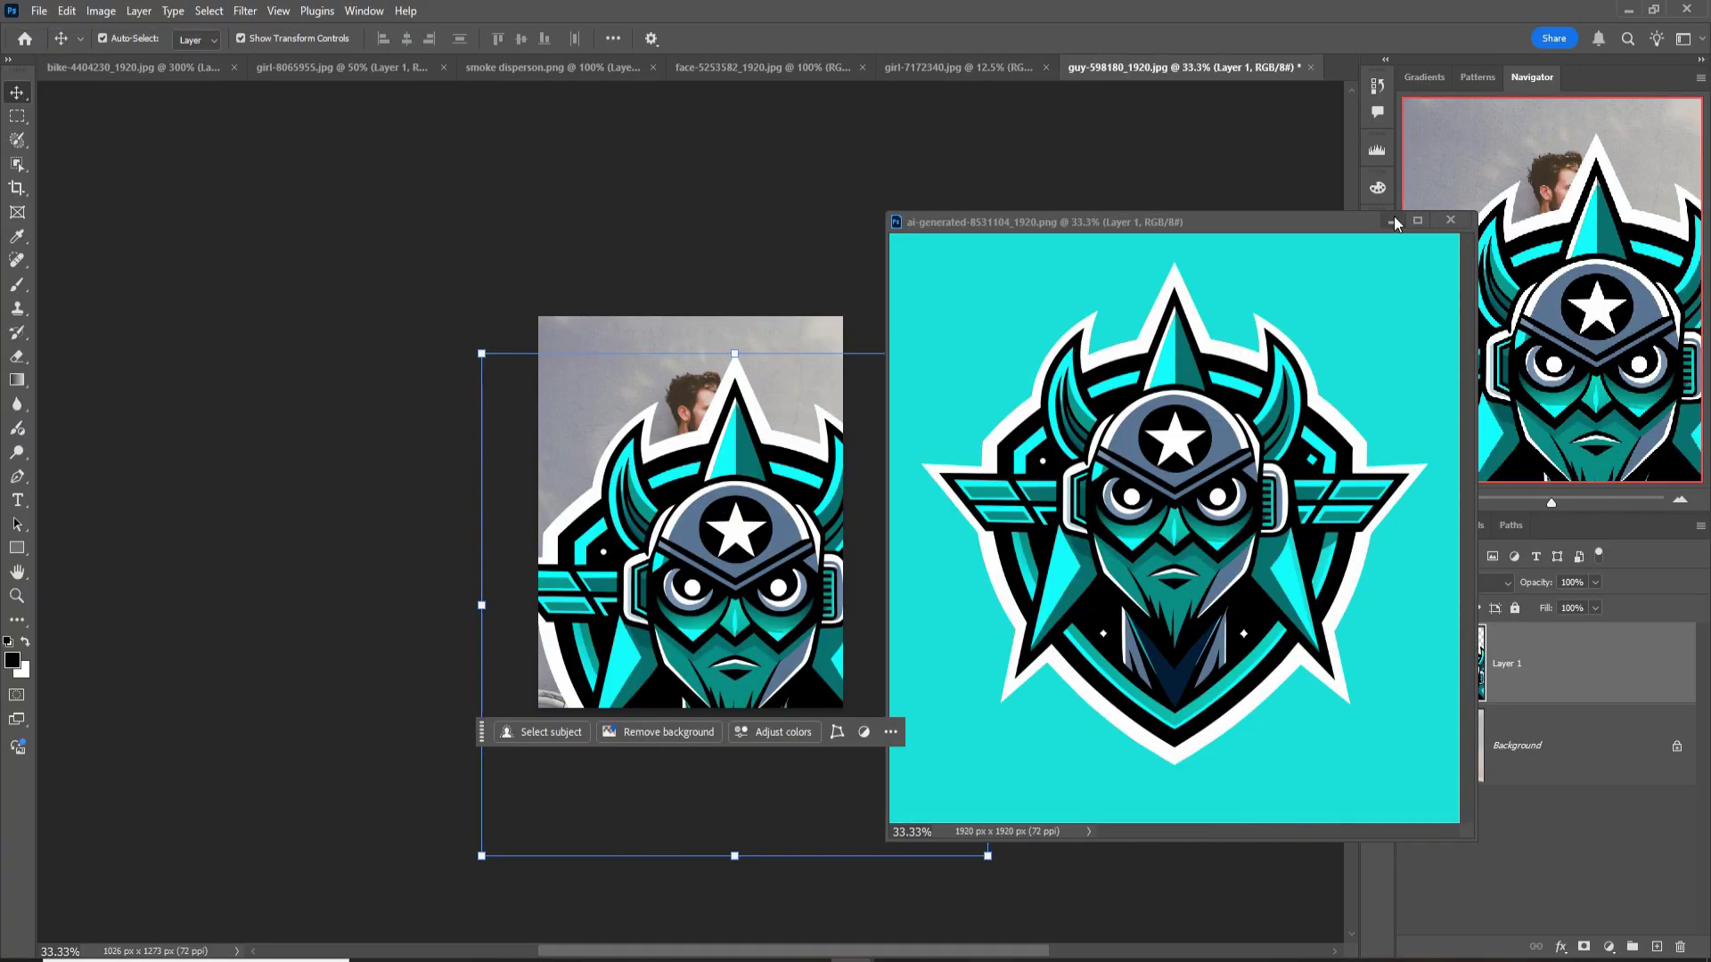
Step: Close the floating logo window and scale the oversized logo down toward the middle of the photo
{"action": "left_click", "coordinate": [1450, 220]}
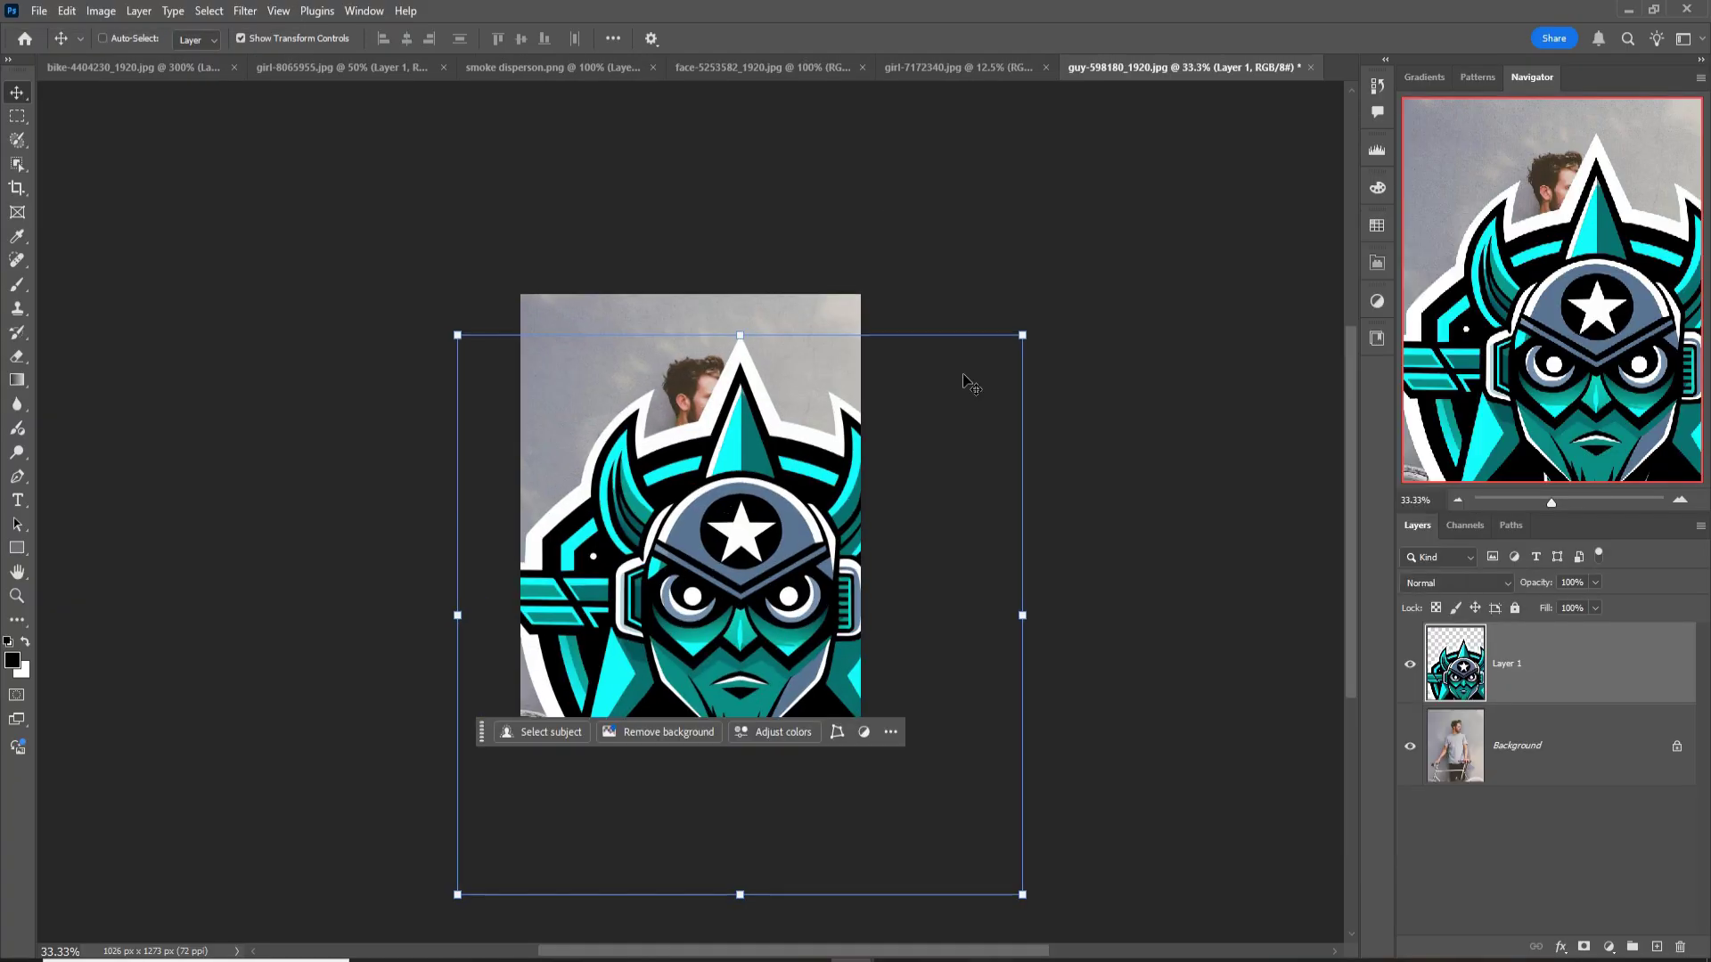
{"action": "scroll", "coordinate": [970, 385], "scroll_direction": "up", "scroll_amount": 3}
{"action": "scroll", "coordinate": [970, 385], "scroll_direction": "up", "scroll_amount": 3}
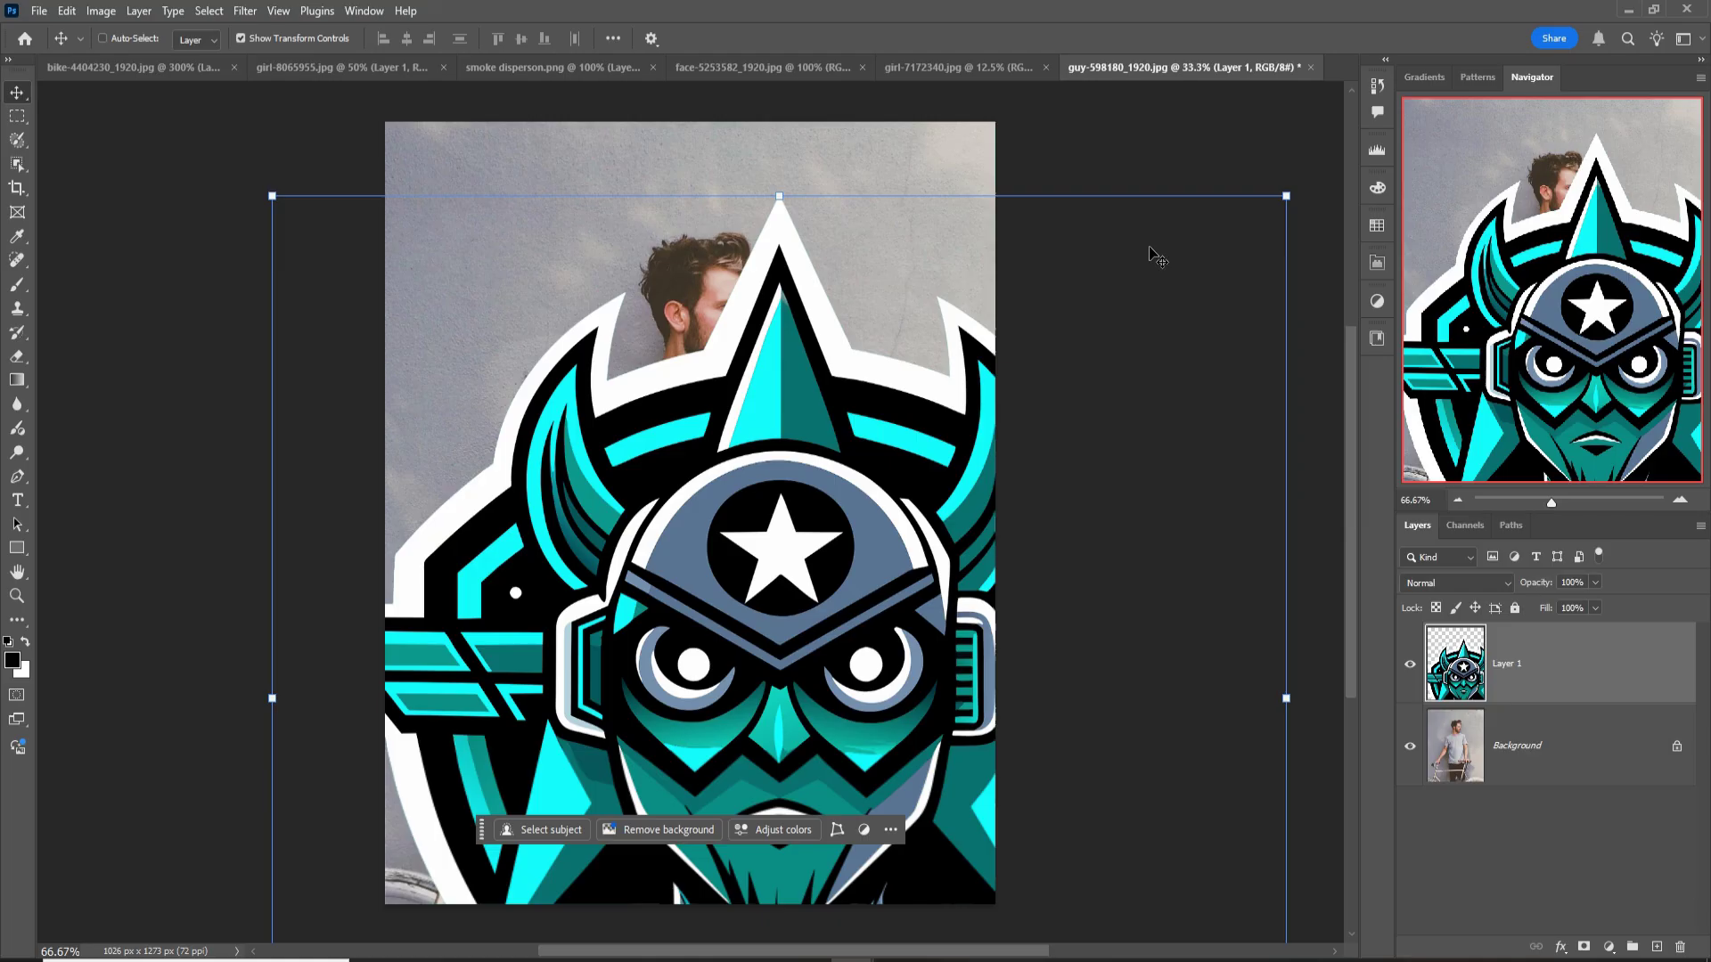
{"action": "left_click_drag", "start_coordinate": [1287, 202], "coordinate": [797, 687]}
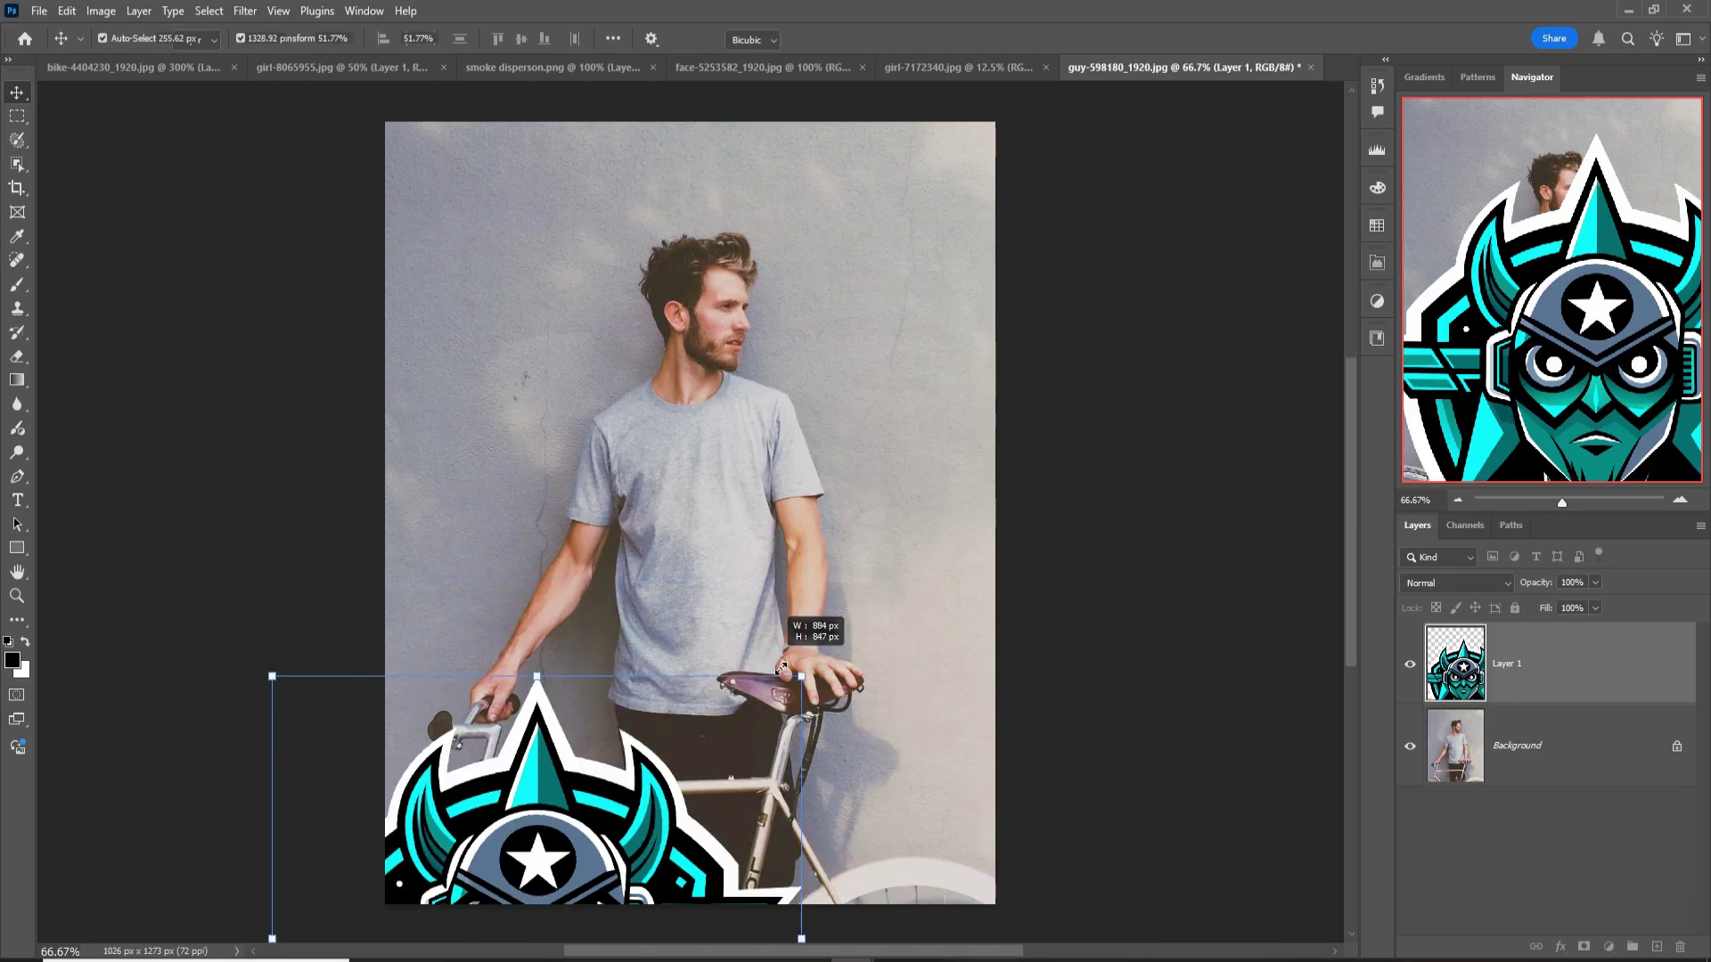
{"action": "left_click_drag", "start_coordinate": [572, 802], "coordinate": [746, 401]}
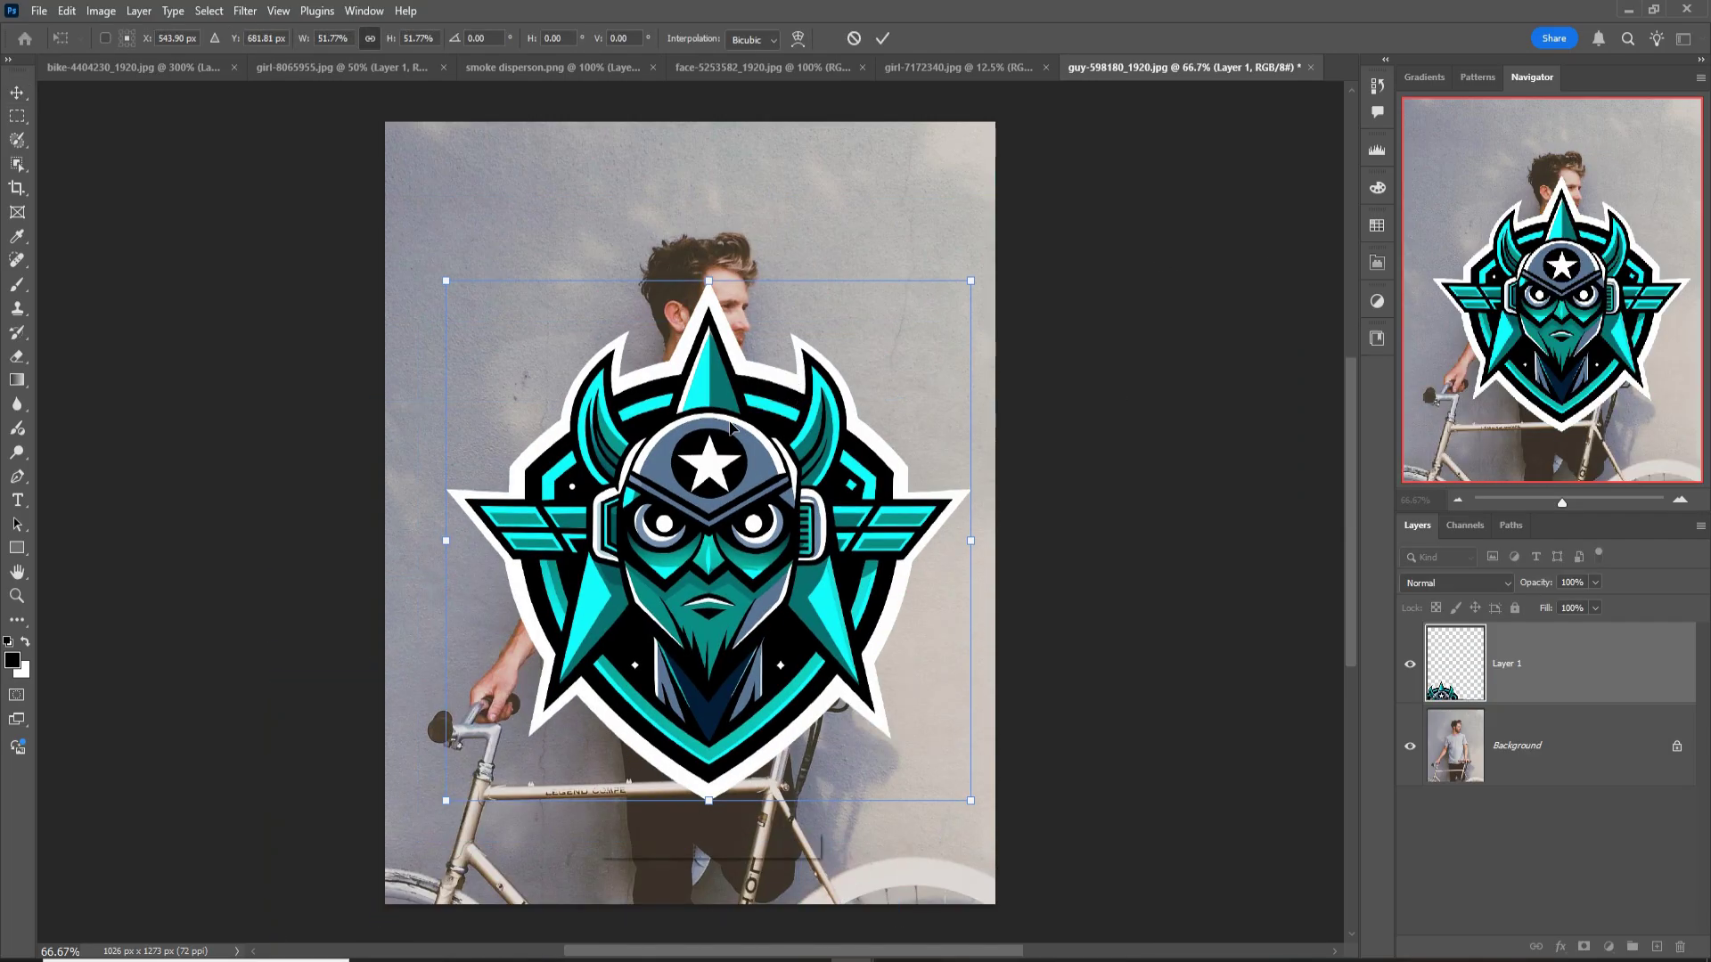
{"action": "mouse_move", "coordinate": [973, 282]}
{"action": "left_mouse_down"}
{"action": "mouse_move", "coordinate": [786, 516]}
{"action": "mouse_move", "coordinate": [798, 471]}
{"action": "left_mouse_up"}
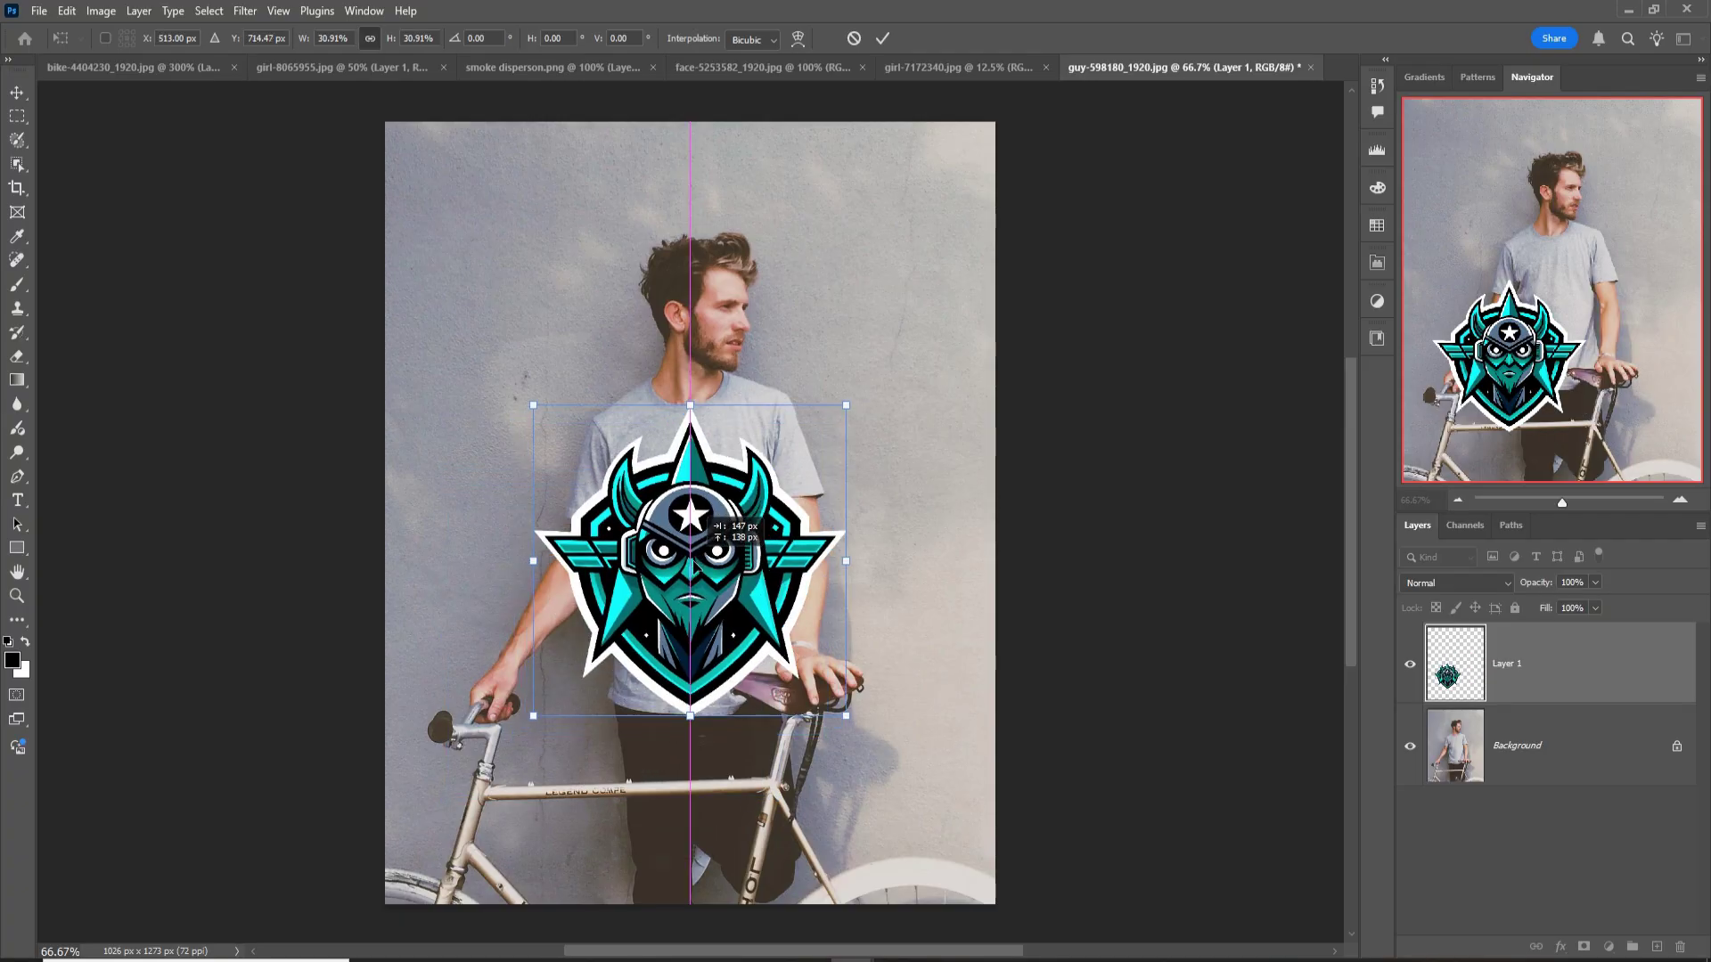
{"action": "left_click_drag", "start_coordinate": [845, 405], "coordinate": [748, 535]}
Step: Shrink the logo further, position it on the man's chest and commit the transform
{"action": "mouse_move", "coordinate": [662, 575]}
{"action": "left_mouse_down"}
{"action": "mouse_move", "coordinate": [733, 482]}
{"action": "mouse_move", "coordinate": [719, 475]}
{"action": "left_mouse_up"}
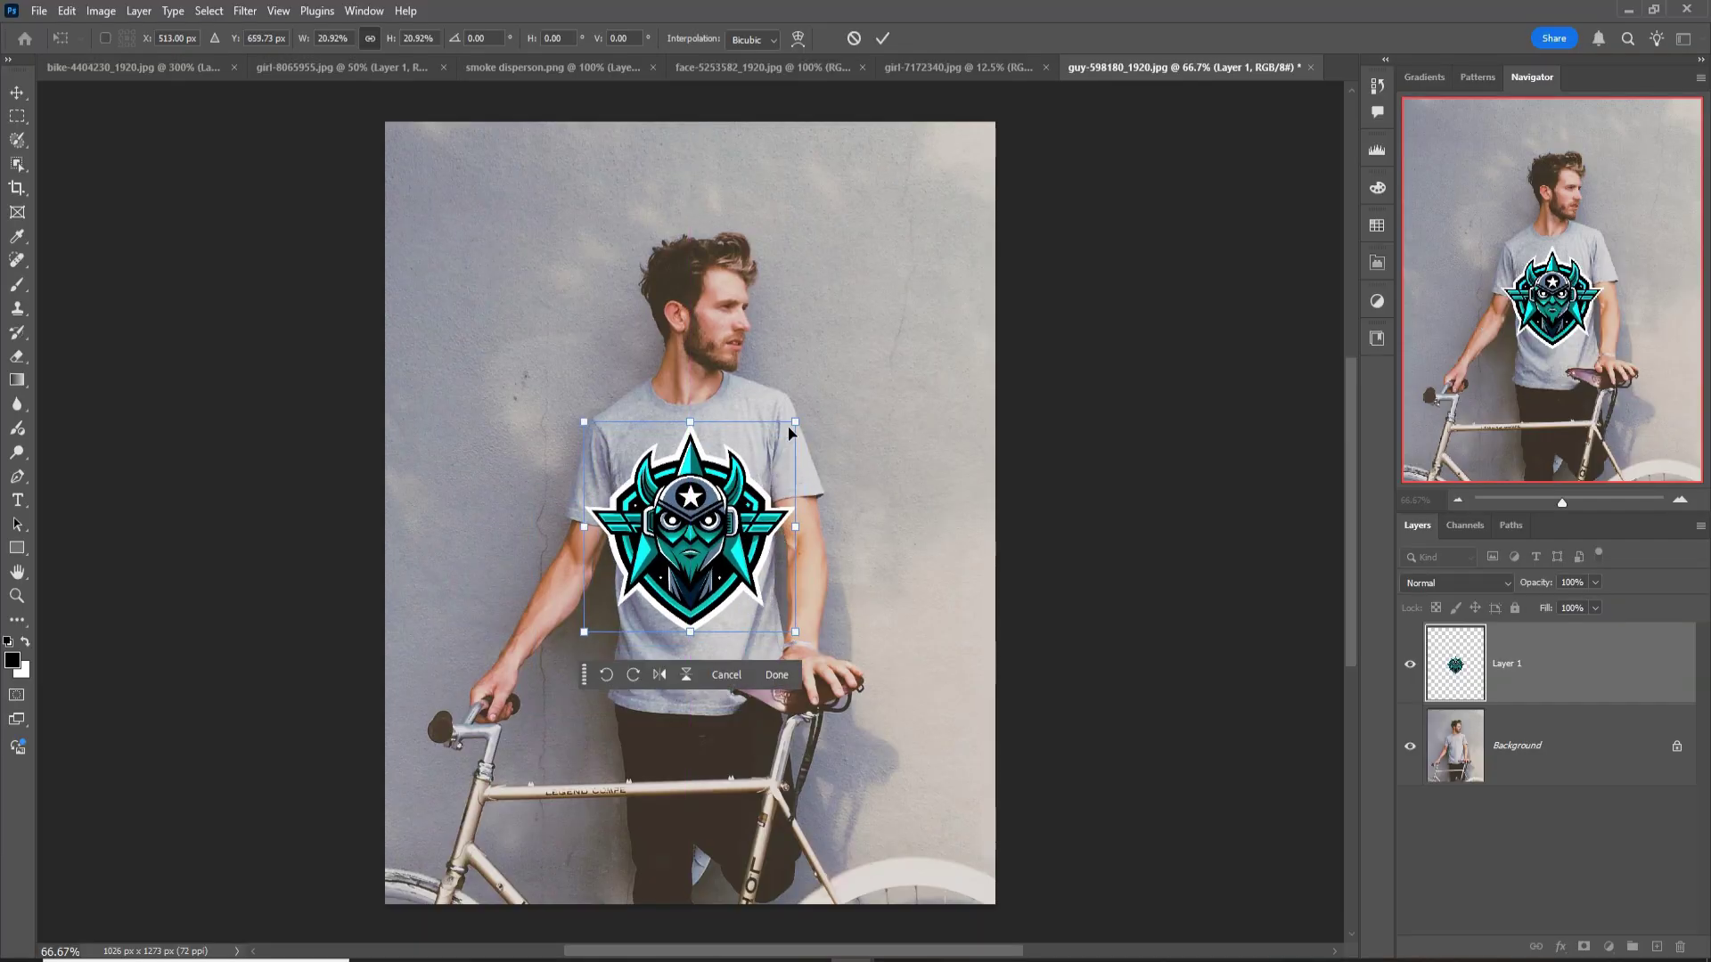
{"action": "left_click_drag", "start_coordinate": [793, 425], "coordinate": [743, 497]}
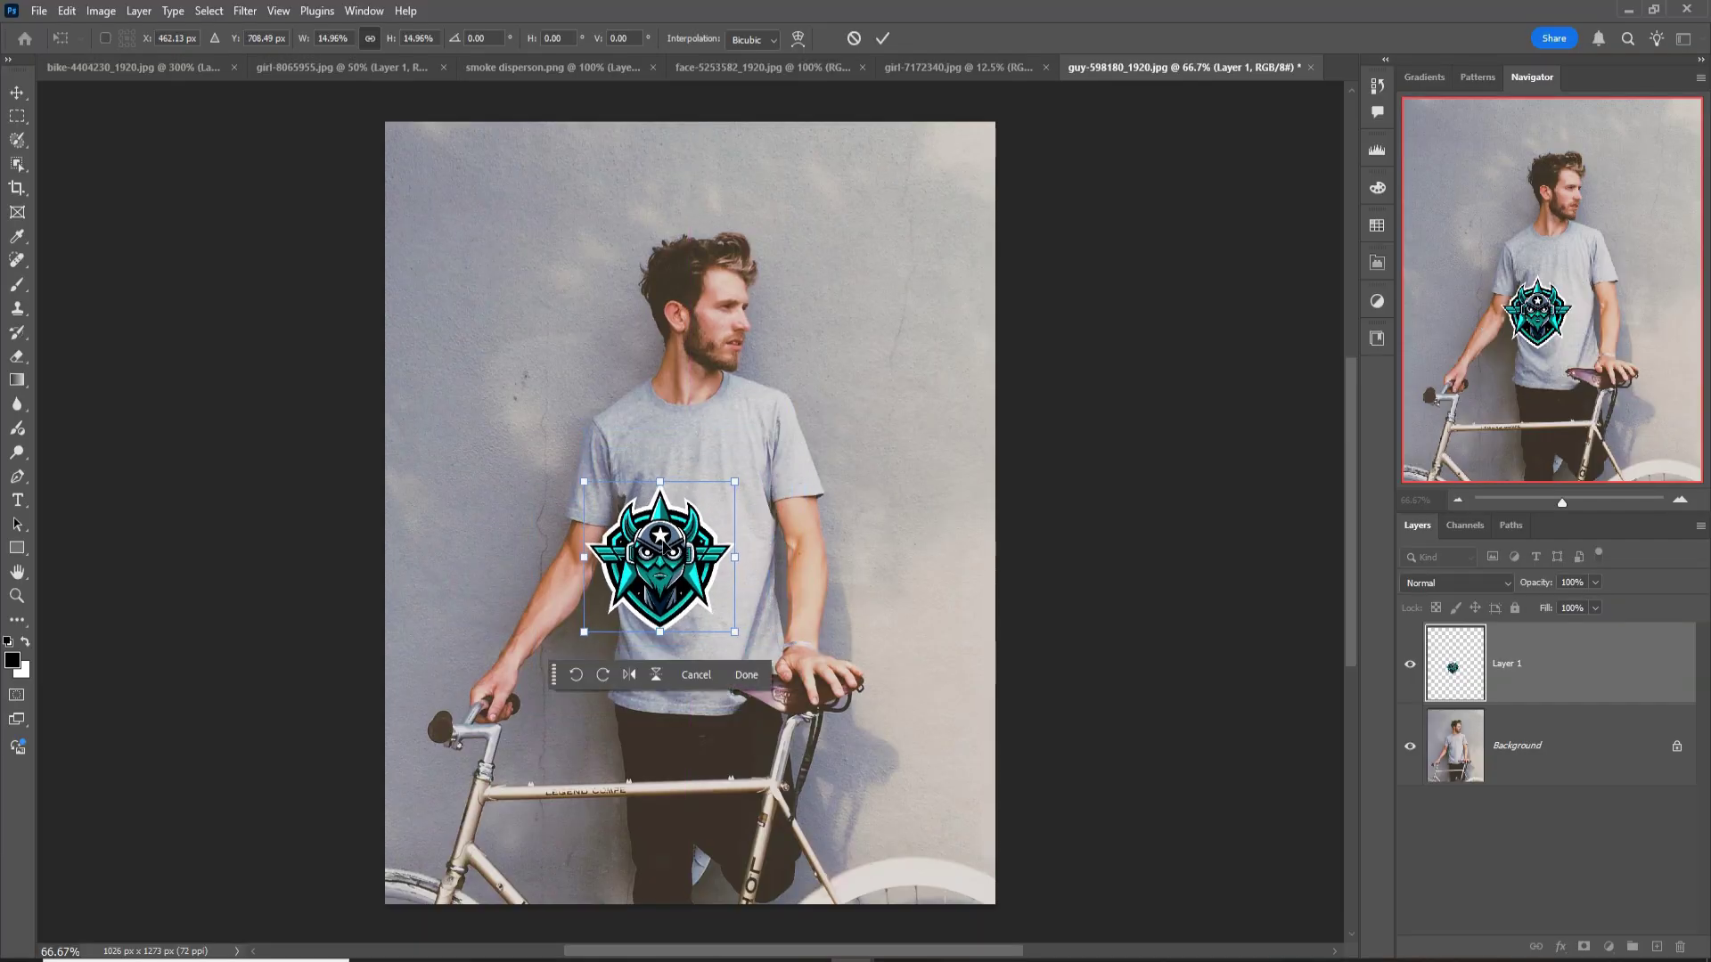
{"action": "mouse_move", "coordinate": [668, 548]}
{"action": "left_mouse_down"}
{"action": "mouse_move", "coordinate": [733, 481]}
{"action": "mouse_move", "coordinate": [713, 477]}
{"action": "left_mouse_up"}
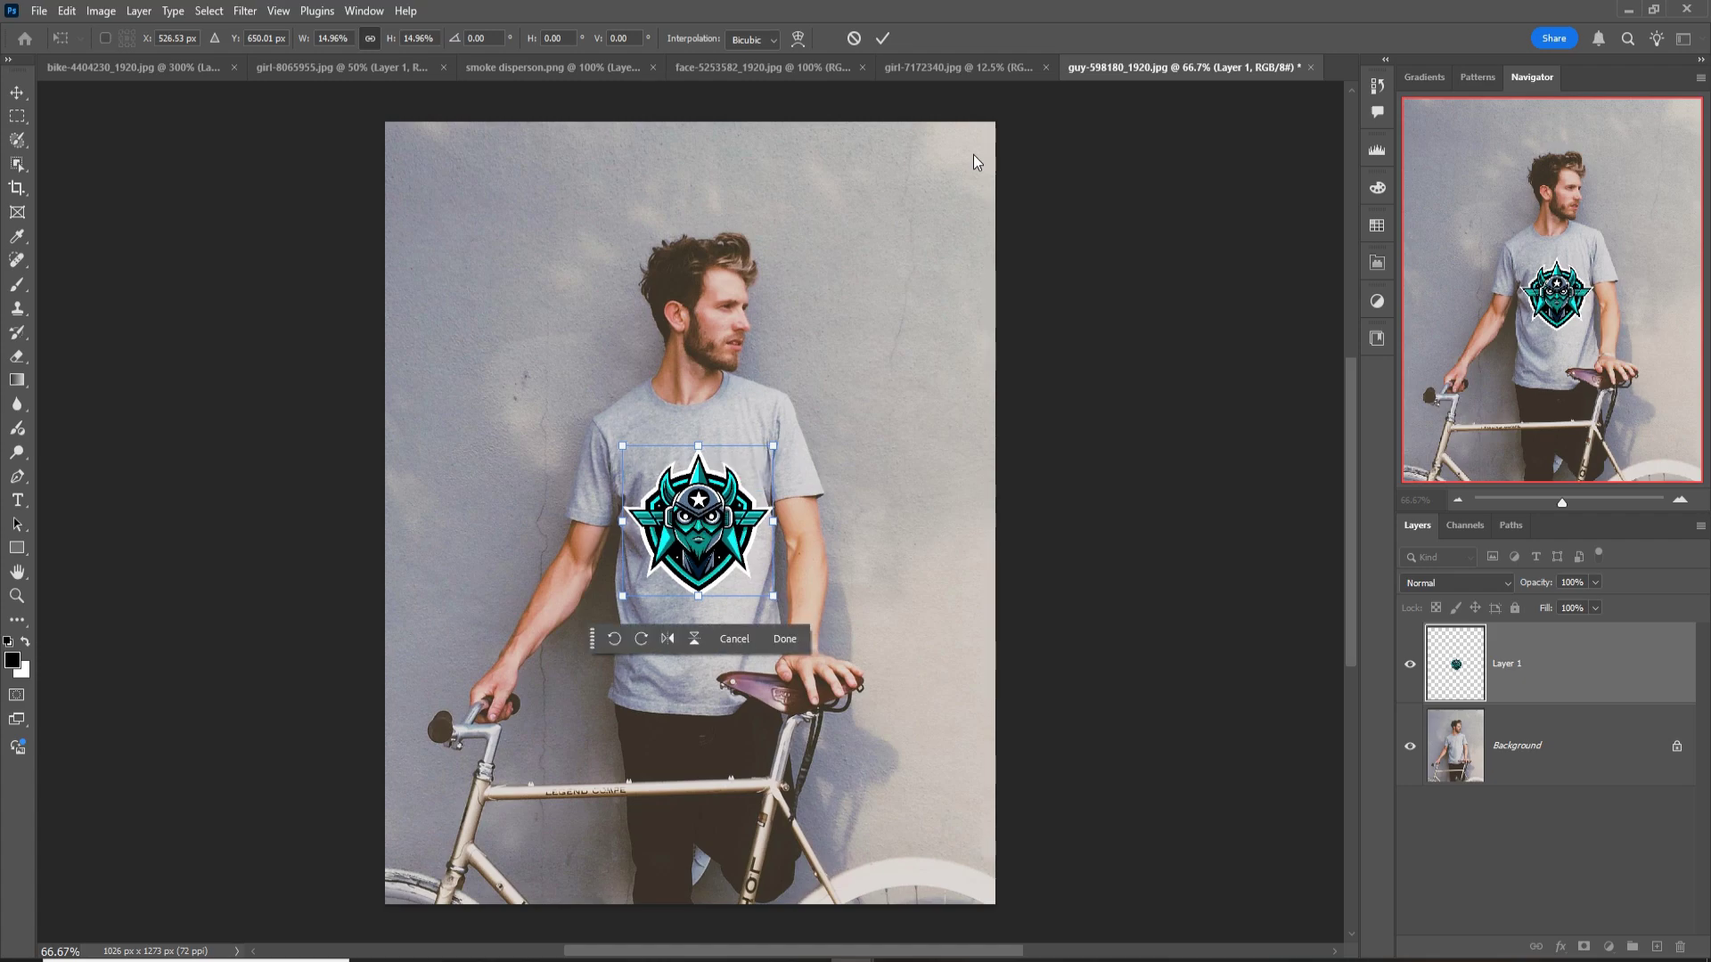
{"action": "left_click", "coordinate": [883, 37]}
{"action": "left_click", "coordinate": [1456, 583]}
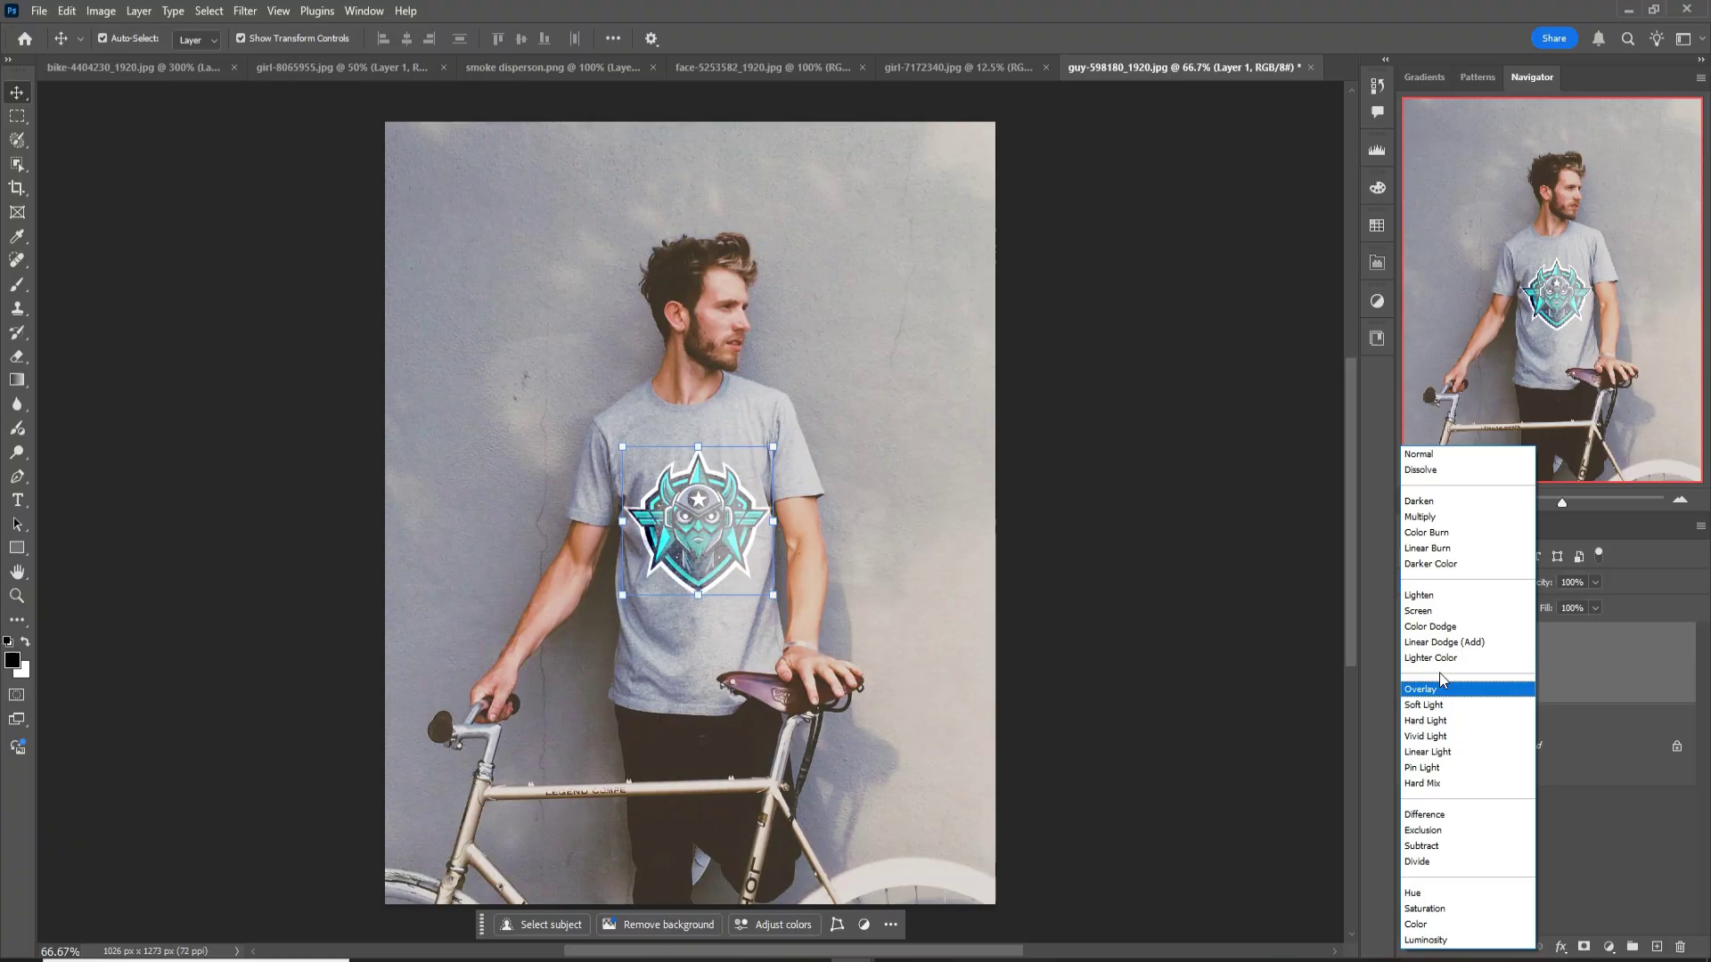
Step: Set the logo layer's blend mode to Multiply and bring up its Blending Options
{"action": "left_click", "coordinate": [1420, 515]}
{"action": "right_click", "coordinate": [1535, 644]}
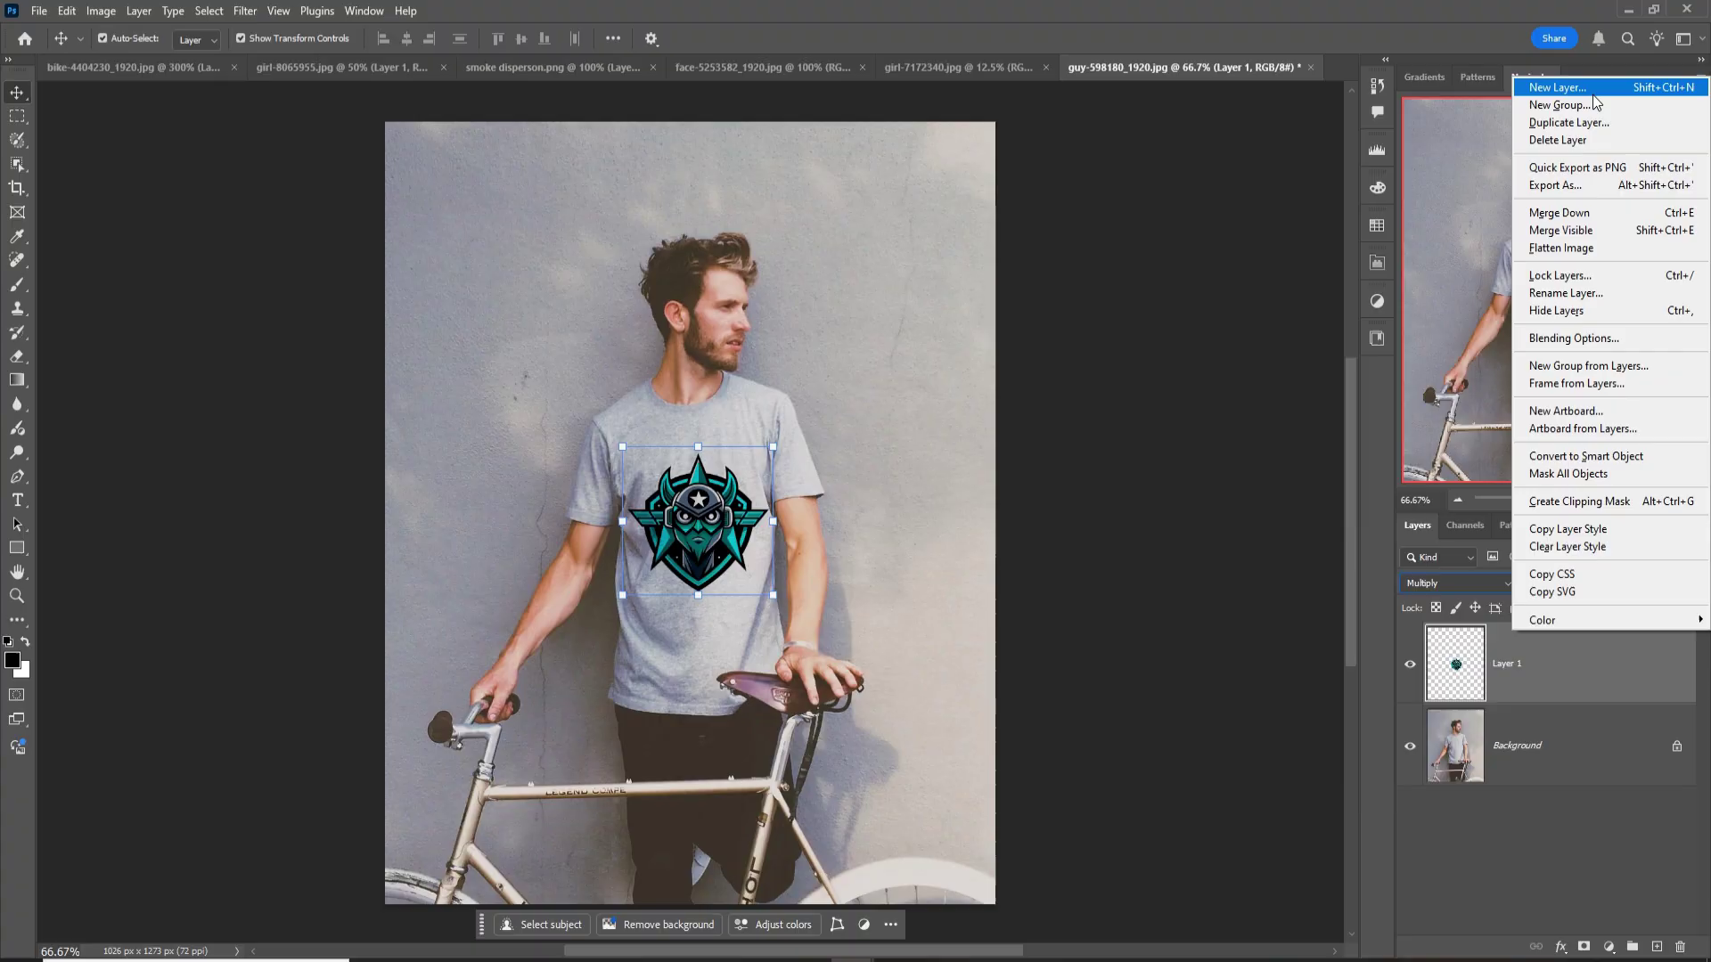
{"action": "right_click", "coordinate": [1494, 679]}
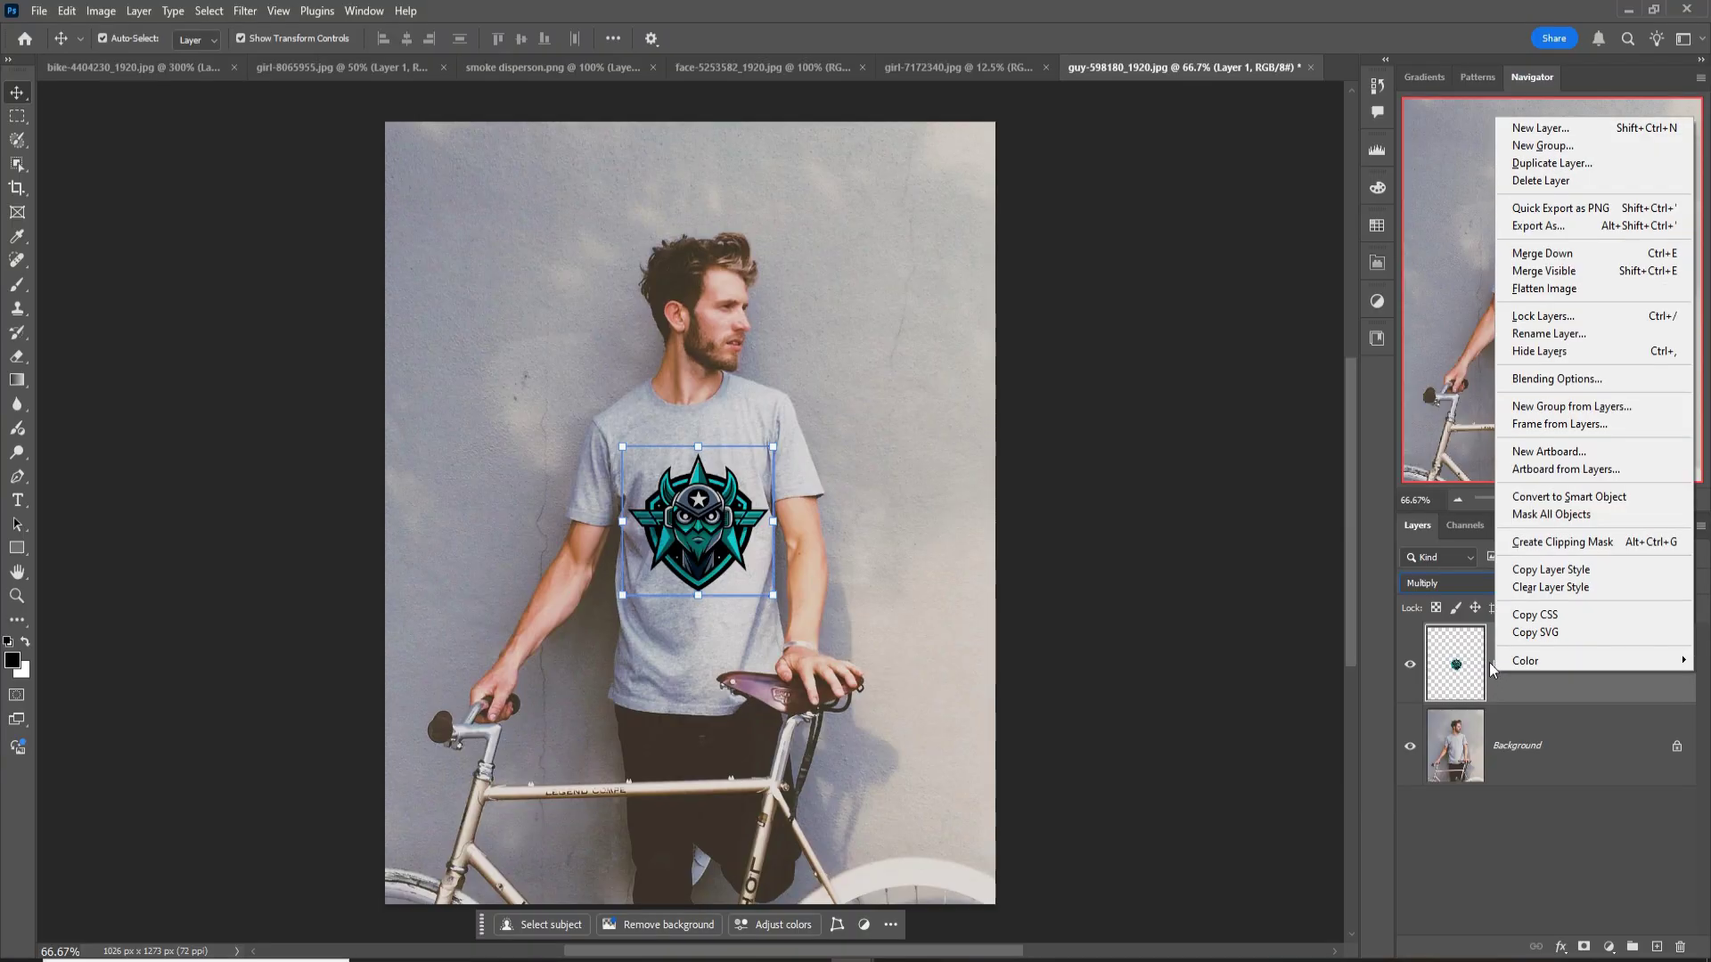
{"action": "left_click", "coordinate": [1555, 378]}
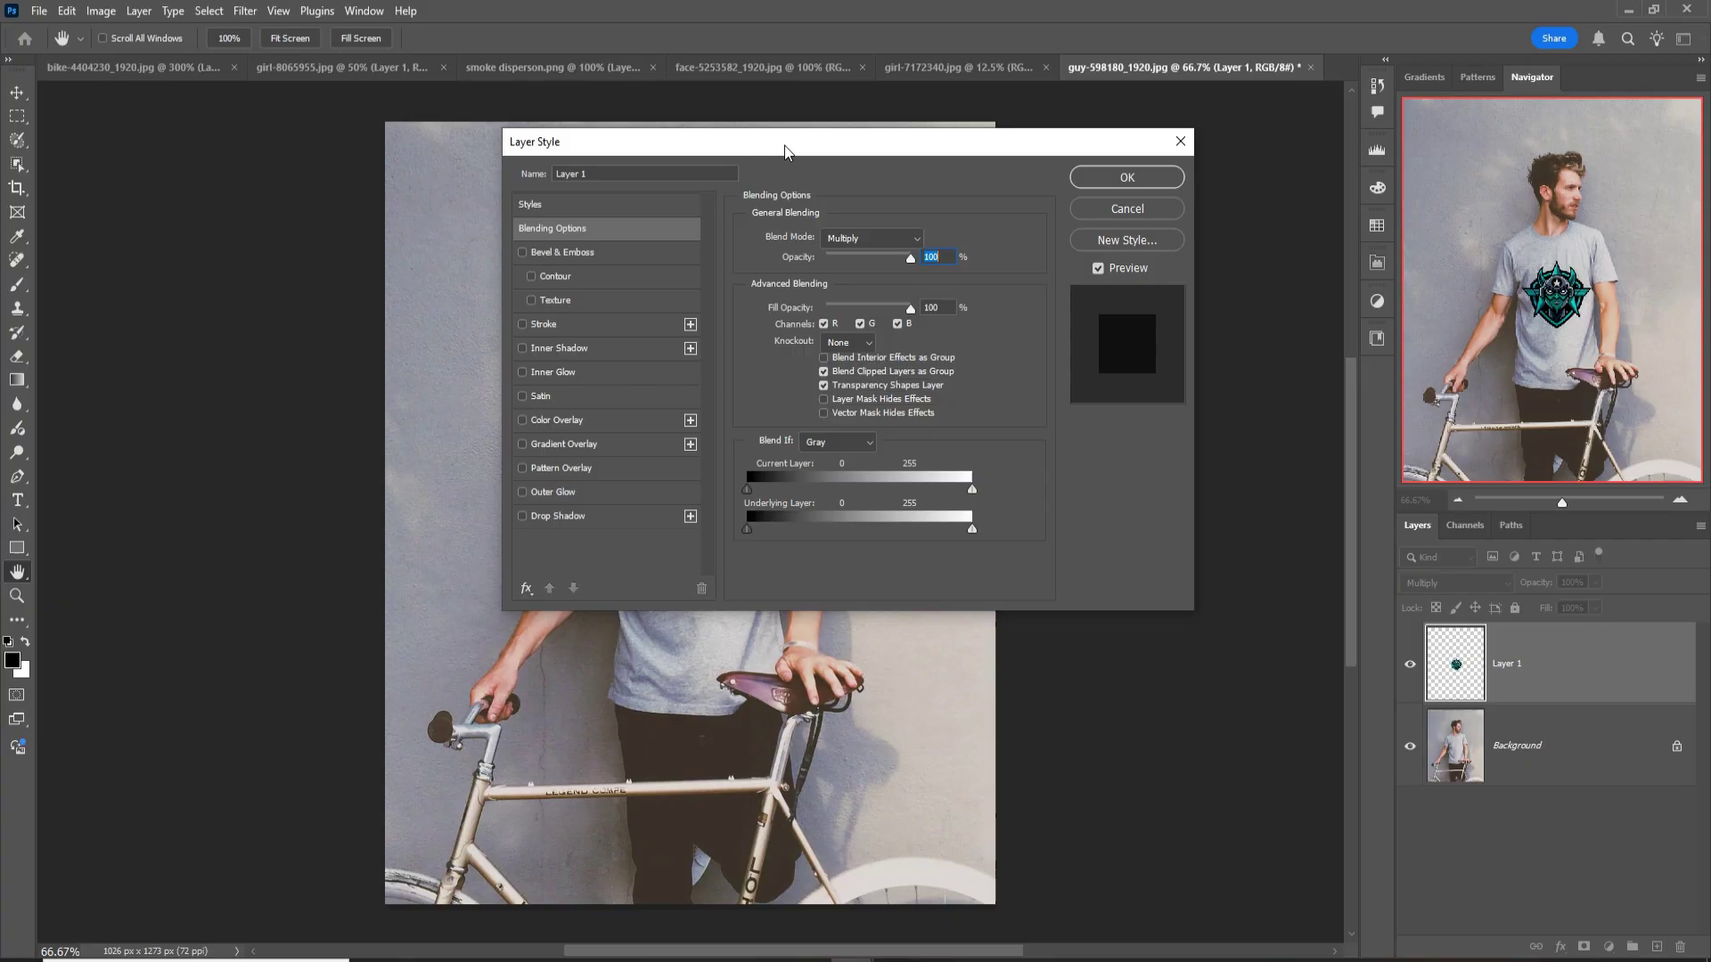
Step: Split the Underlying Layer black slider so the shirt's shading shows through the logo, and confirm
{"action": "left_click_drag", "start_coordinate": [794, 147], "coordinate": [1304, 161]}
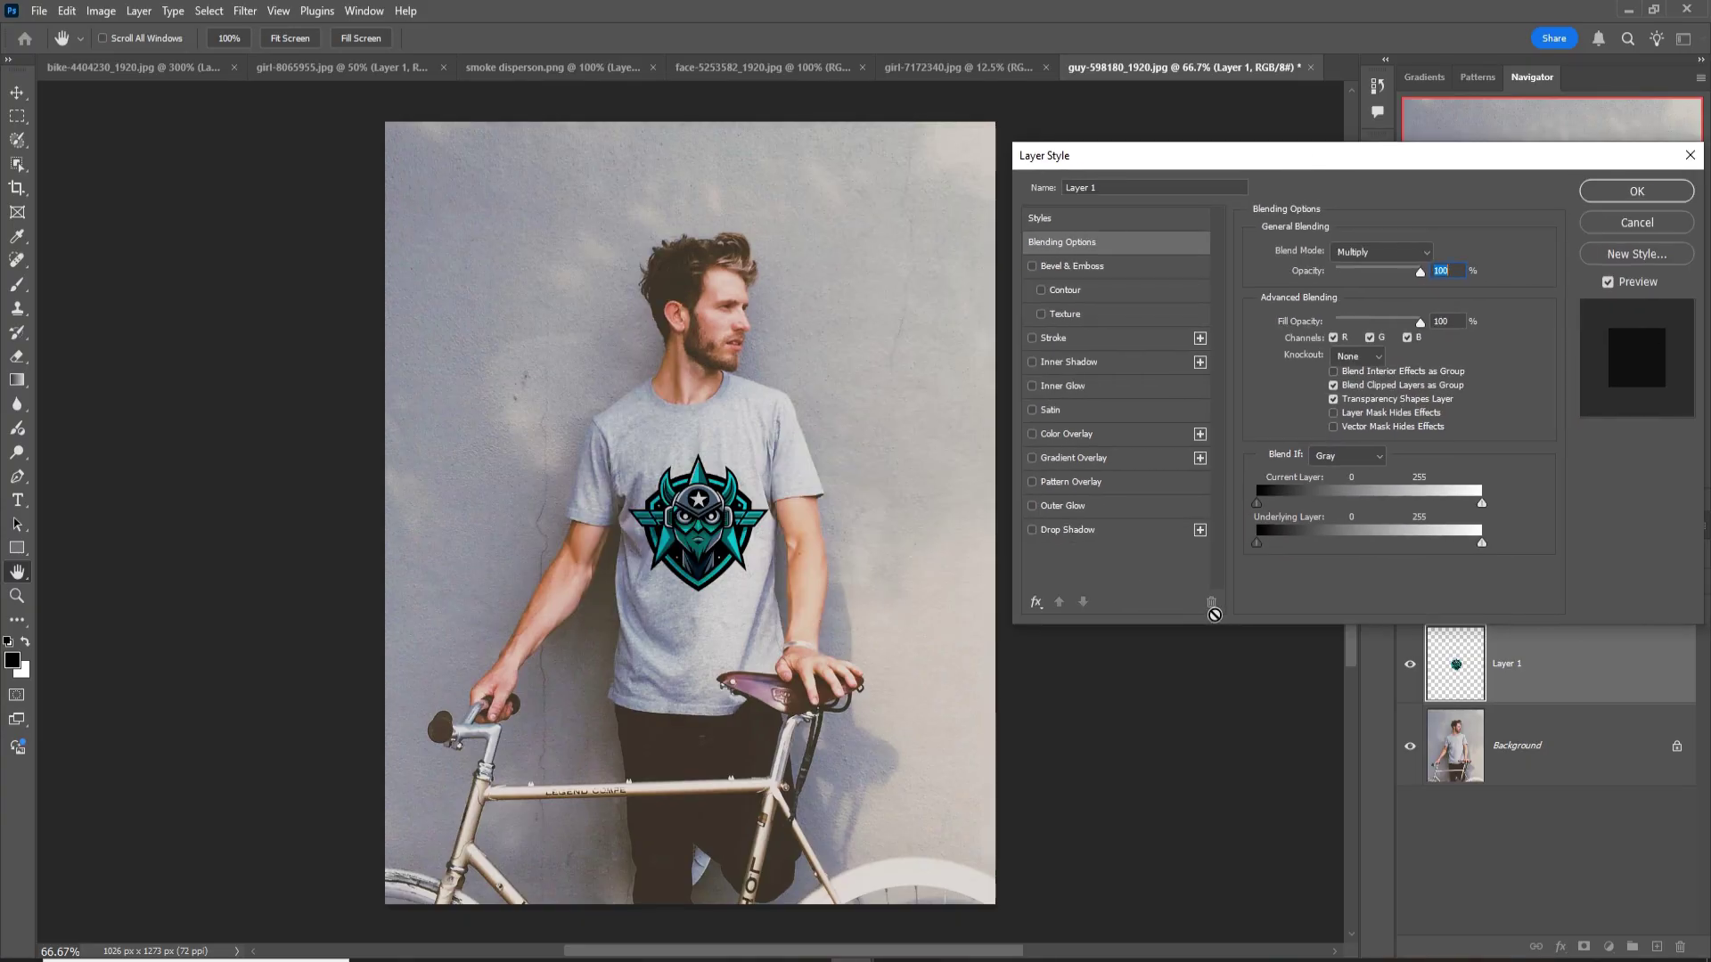
{"action": "key", "text": "alt"}
{"action": "mouse_move", "coordinate": [1320, 541]}
{"action": "left_mouse_down"}
{"action": "mouse_move", "coordinate": [1423, 541]}
{"action": "mouse_move", "coordinate": [1381, 542]}
{"action": "left_mouse_up"}
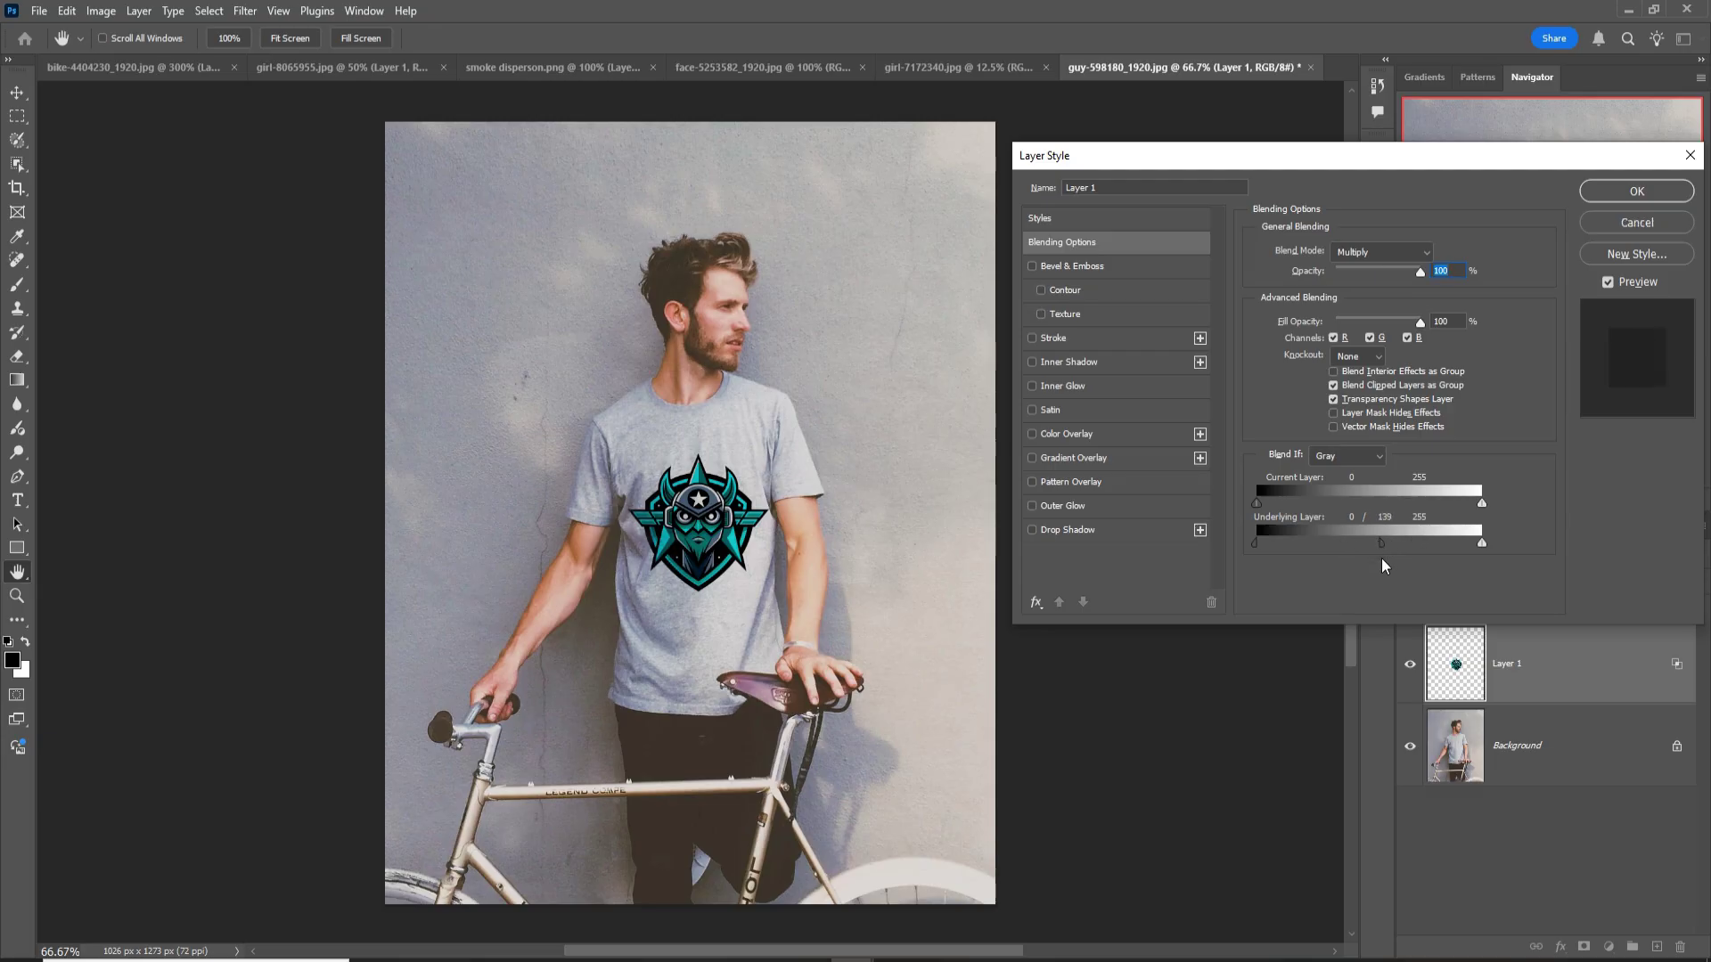
{"action": "left_click", "coordinate": [1636, 192]}
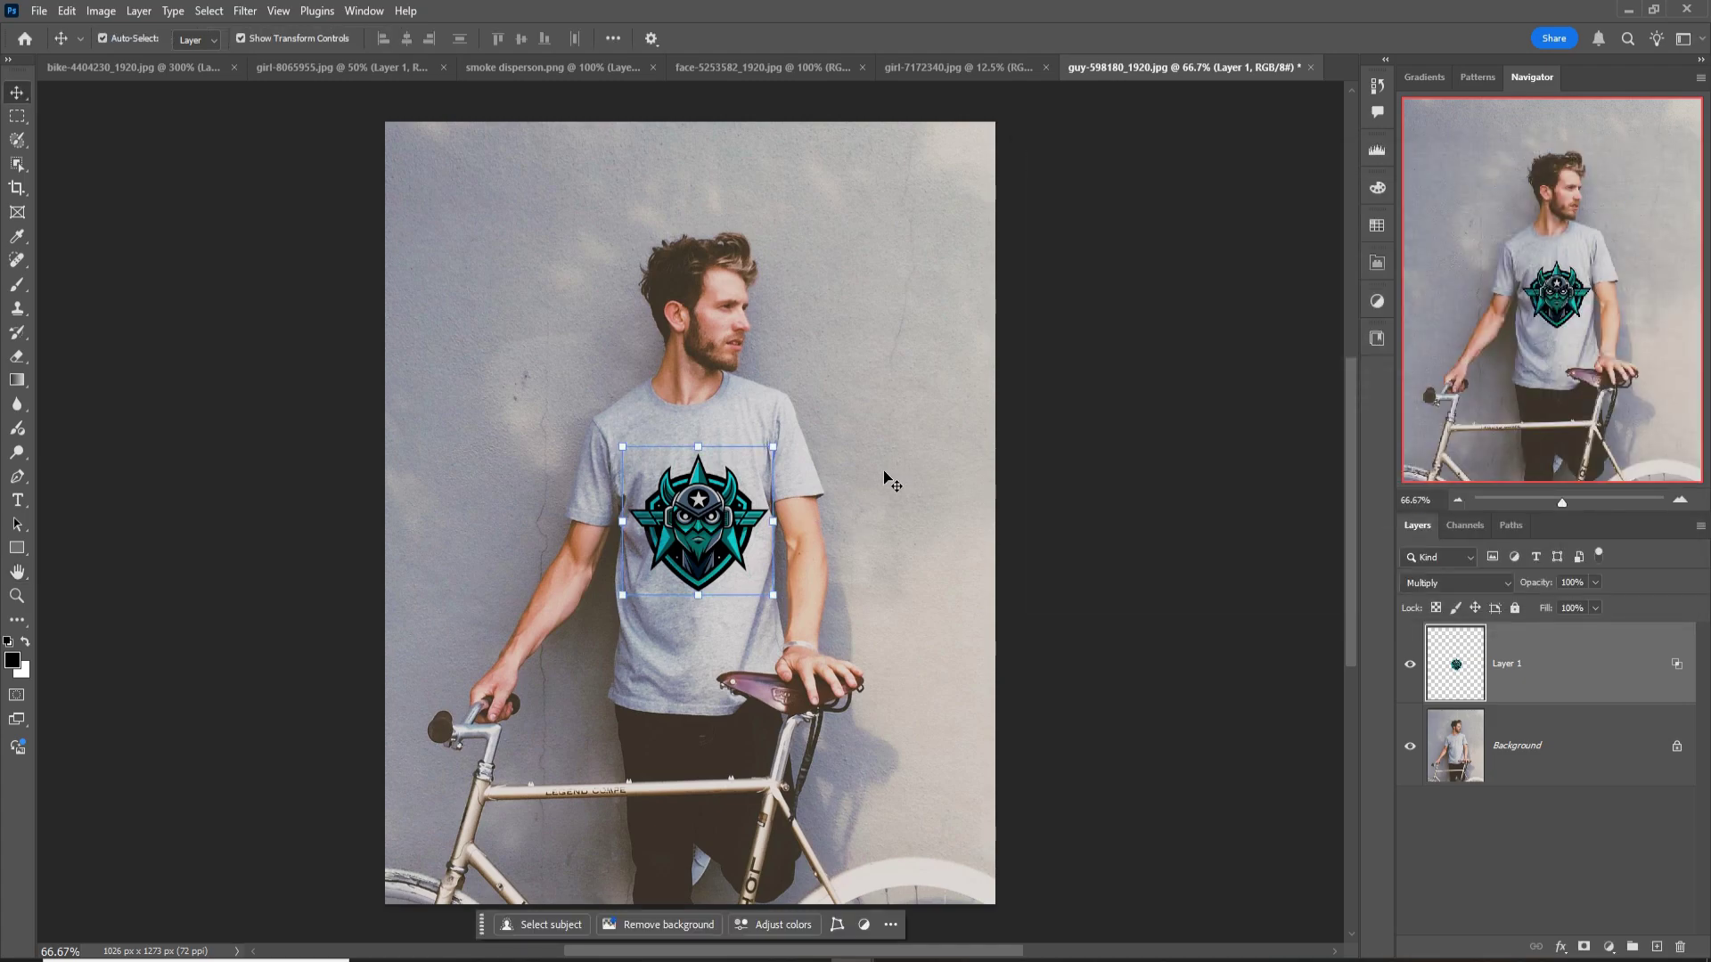
{"action": "scroll", "coordinate": [885, 478], "scroll_direction": "up", "scroll_amount": 2}
{"action": "scroll", "coordinate": [885, 479], "scroll_direction": "up", "scroll_amount": 2}
{"action": "scroll", "coordinate": [885, 479], "scroll_direction": "up", "scroll_amount": 2}
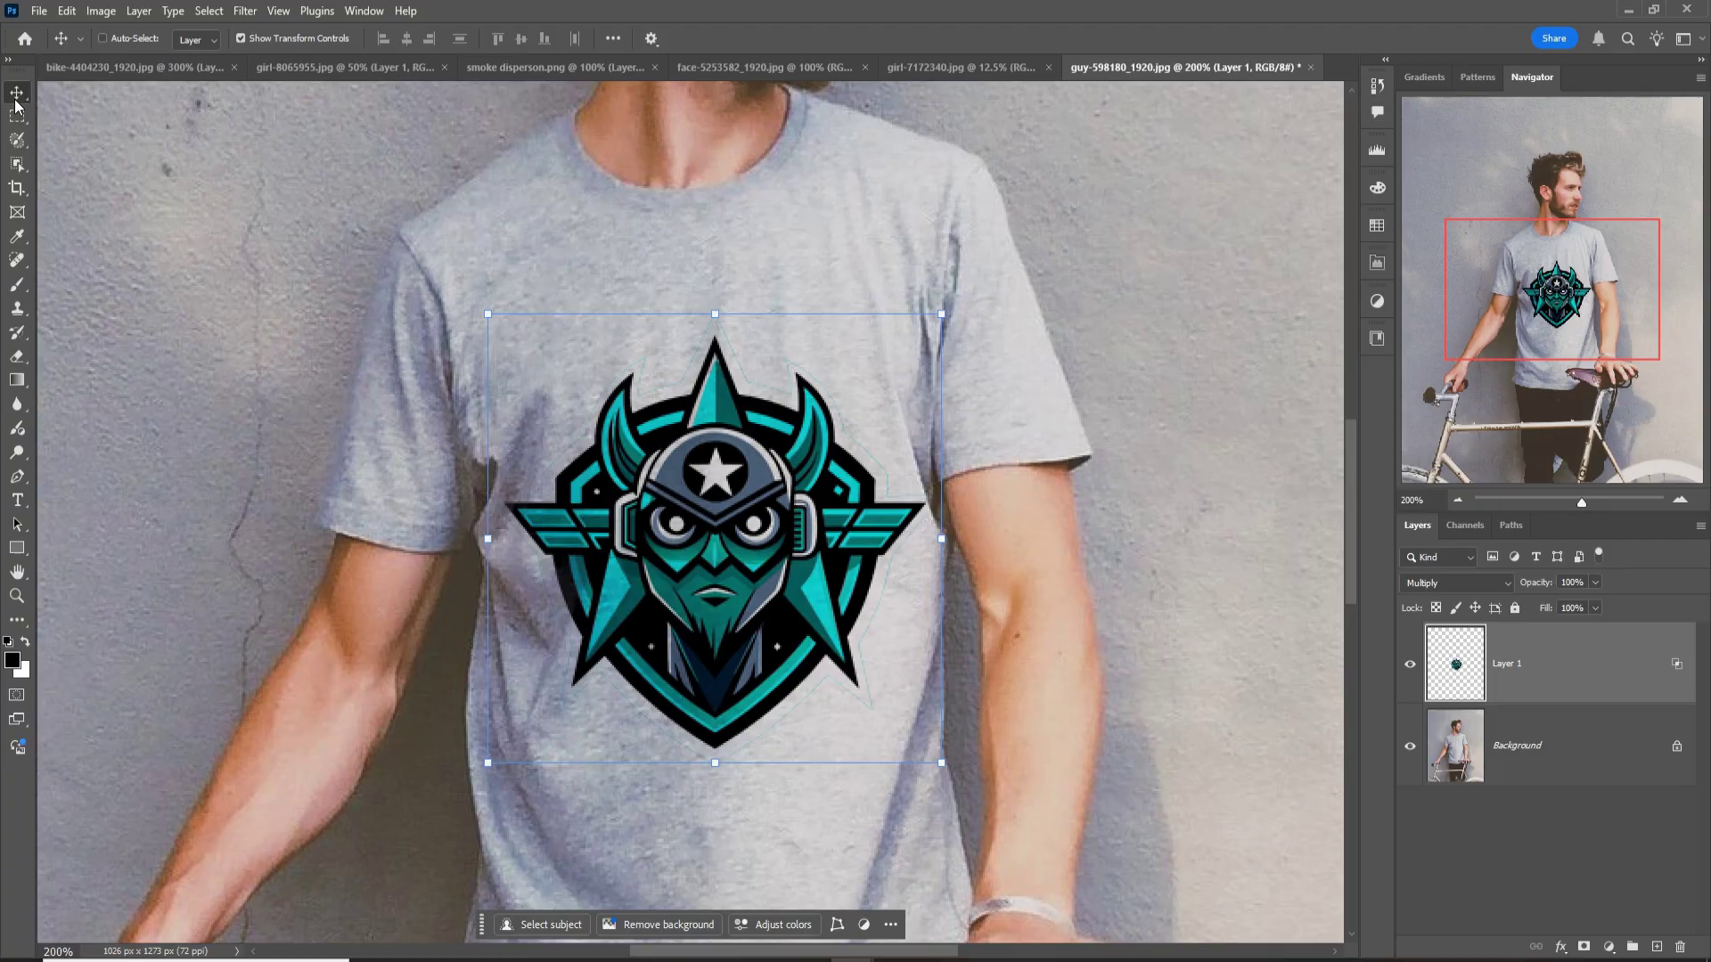
{"action": "key", "text": "ctrl+0"}
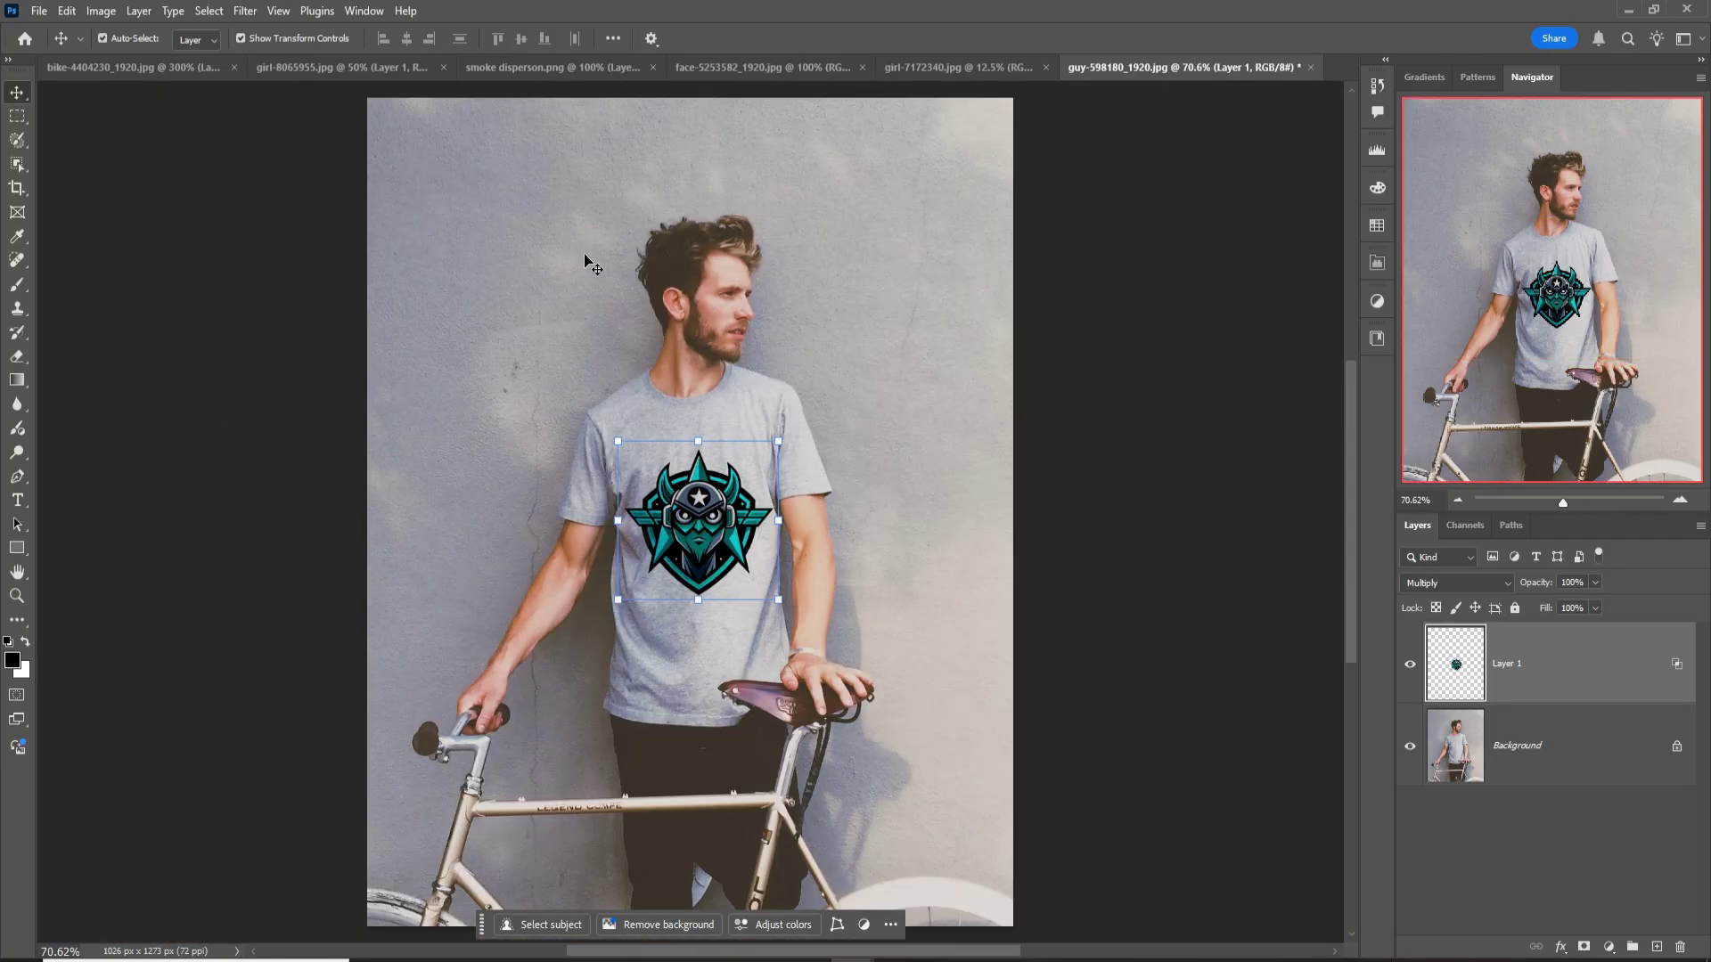
Step: Upload the teal logo and the man's photo to Gemini and send 'apply logo on tshirt'
{"action": "left_click", "coordinate": [695, 957]}
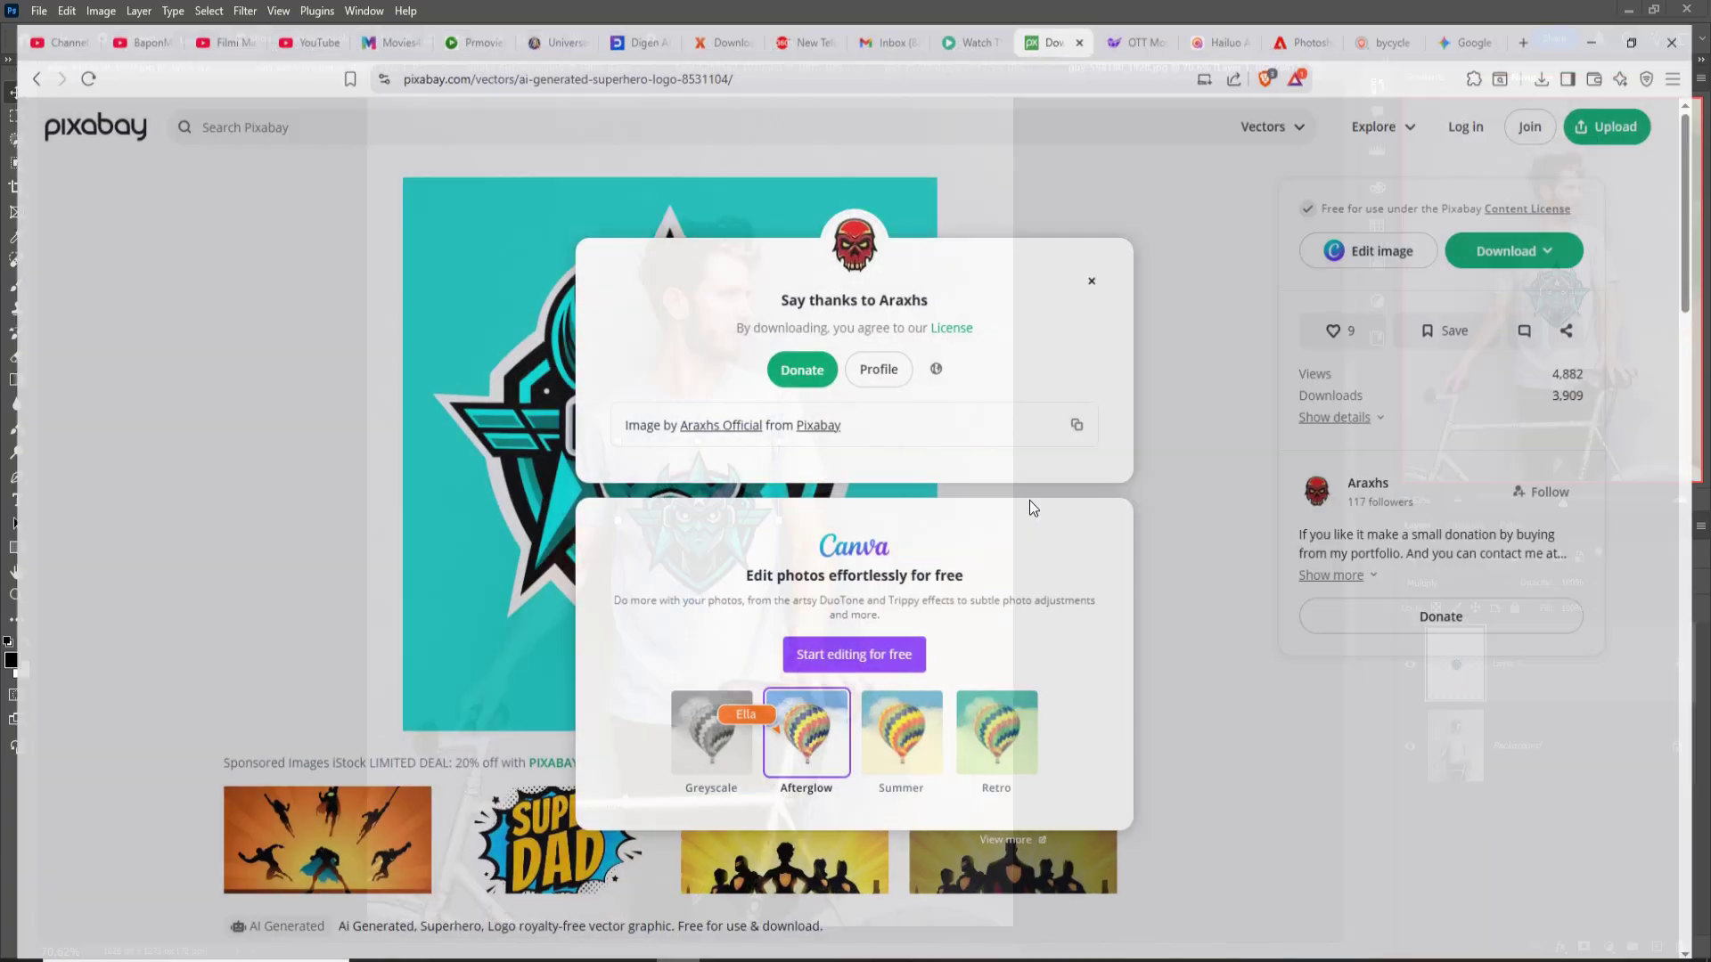
{"action": "left_click", "coordinate": [1481, 17]}
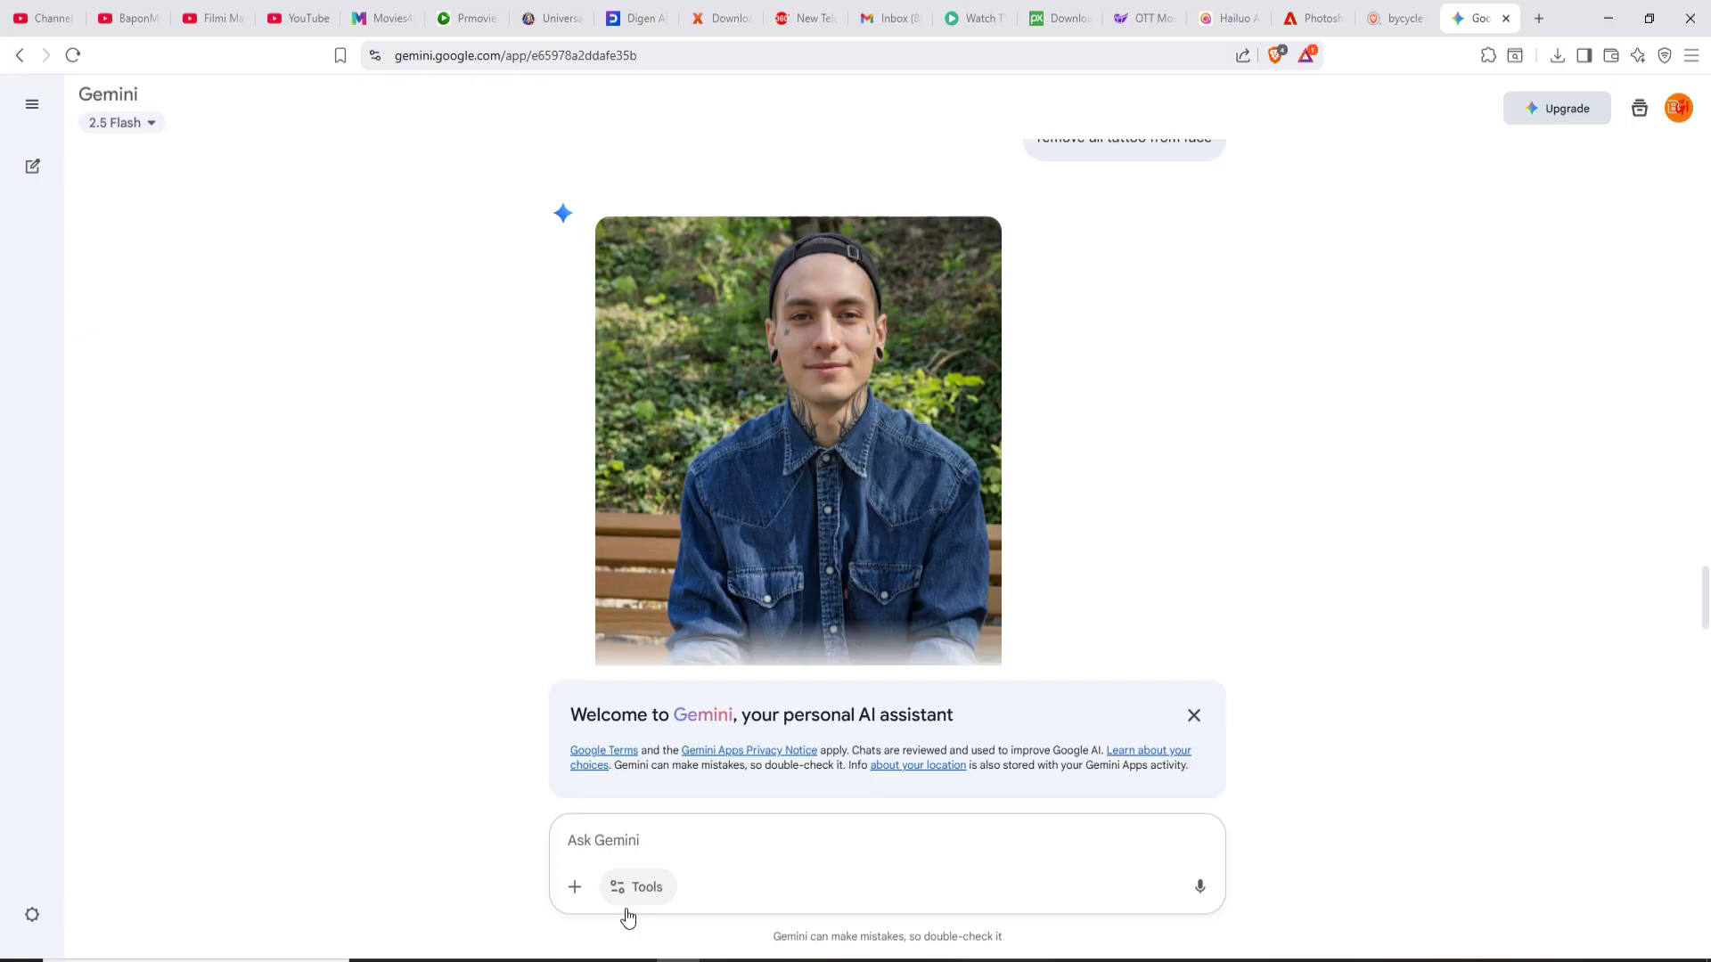
{"action": "left_click", "coordinate": [578, 888]}
{"action": "left_click", "coordinate": [628, 794]}
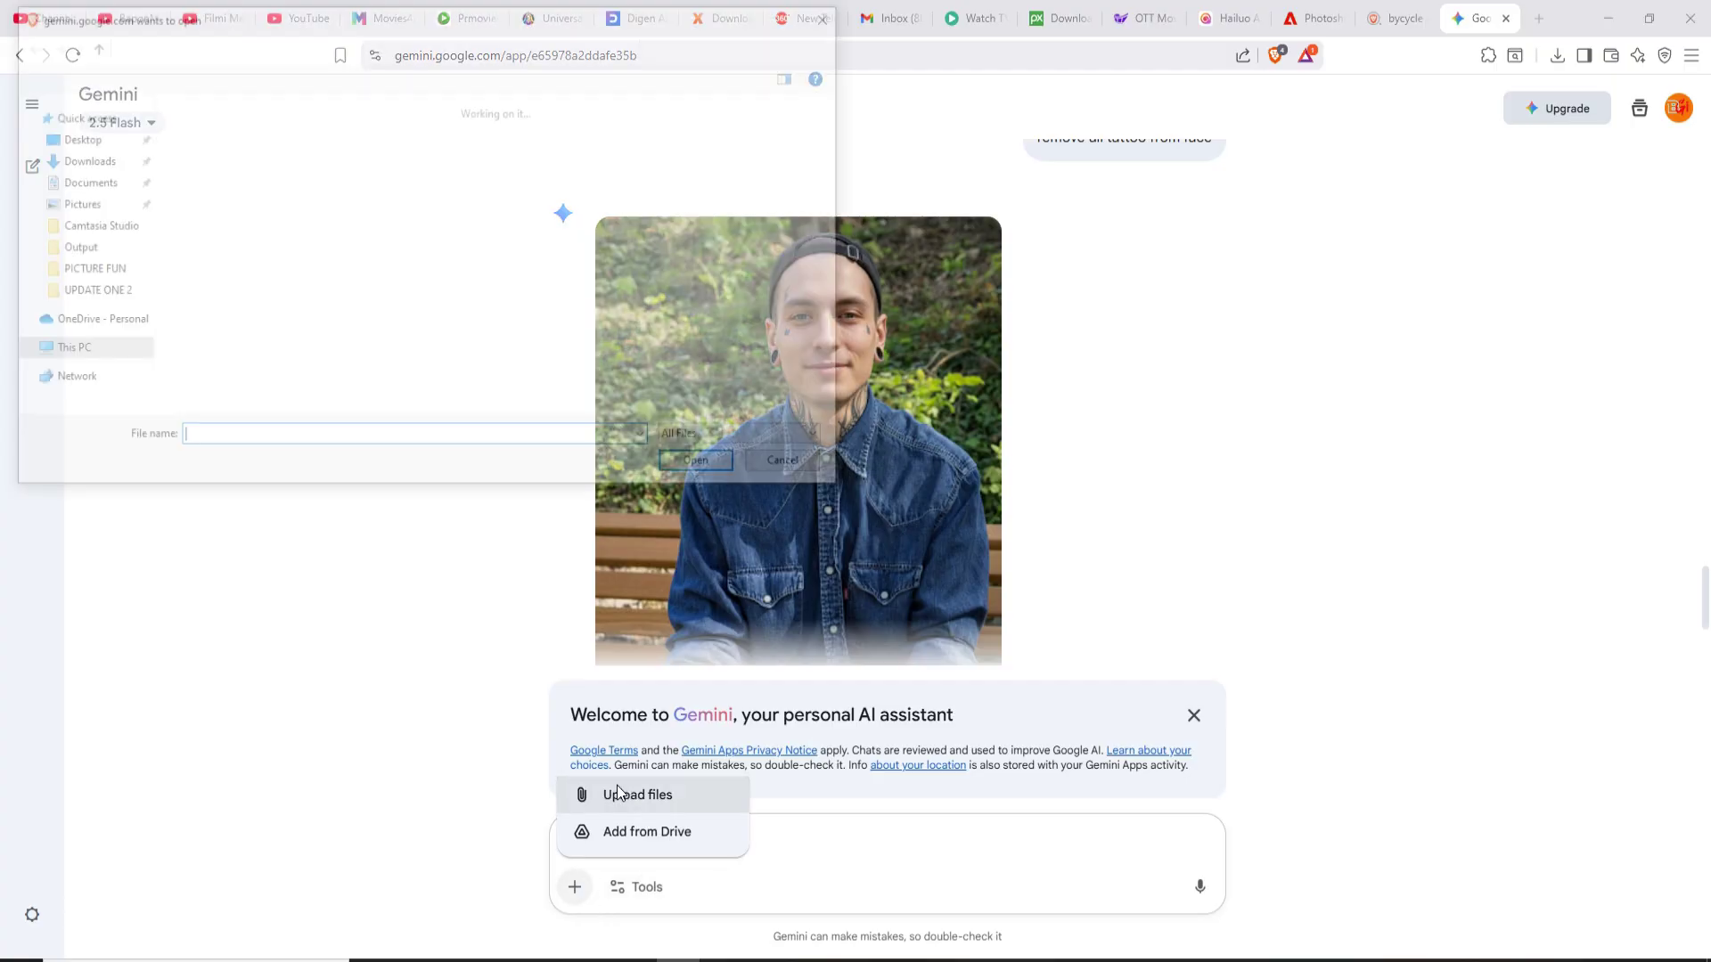
{"action": "left_click", "coordinate": [281, 239]}
{"action": "left_click", "coordinate": [616, 238], "text": "ctrl"}
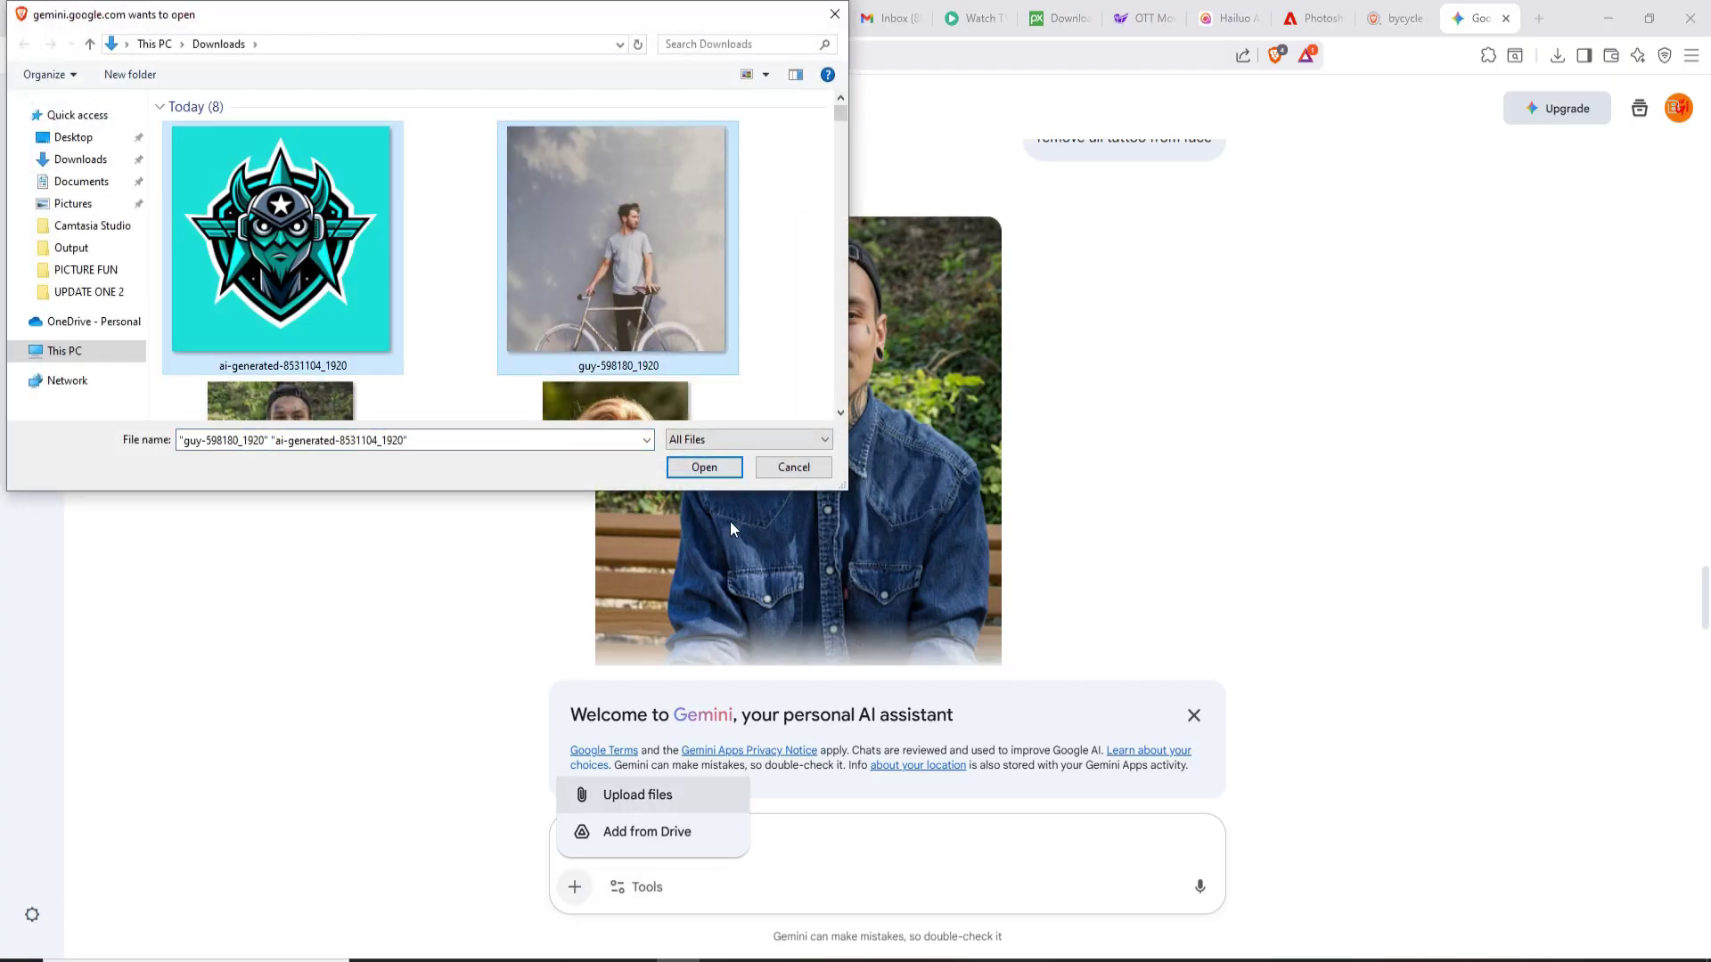
{"action": "left_click", "coordinate": [704, 467]}
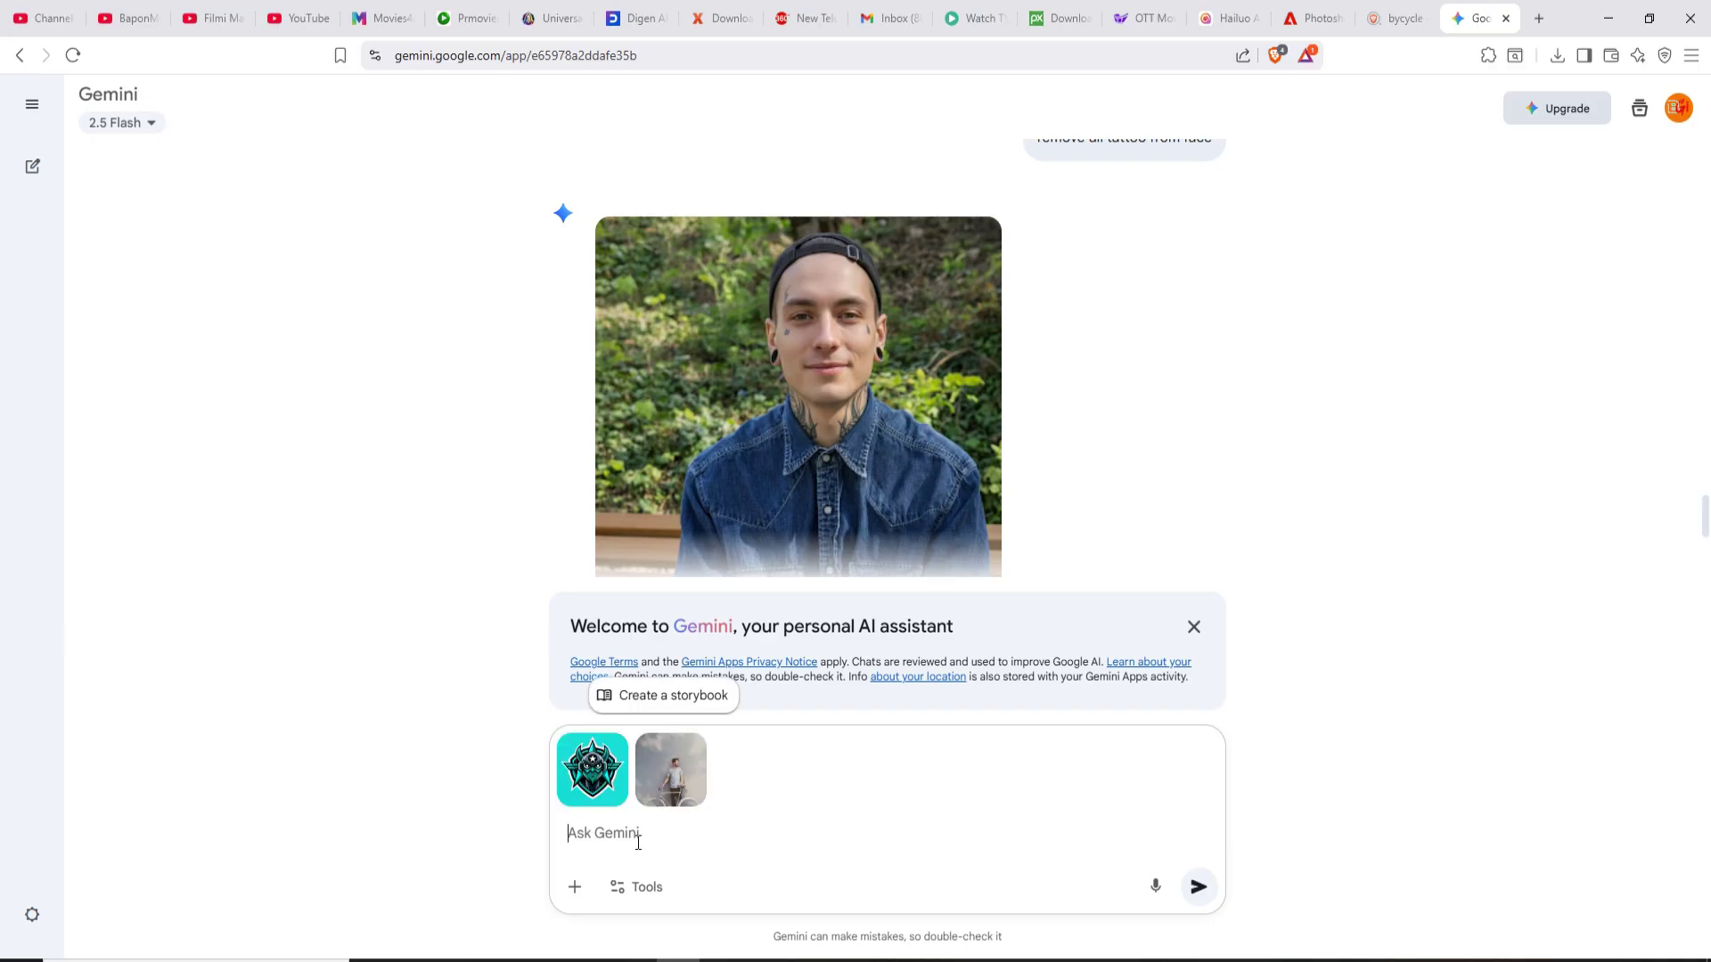
{"action": "type", "text": "apply logo on tshirt"}
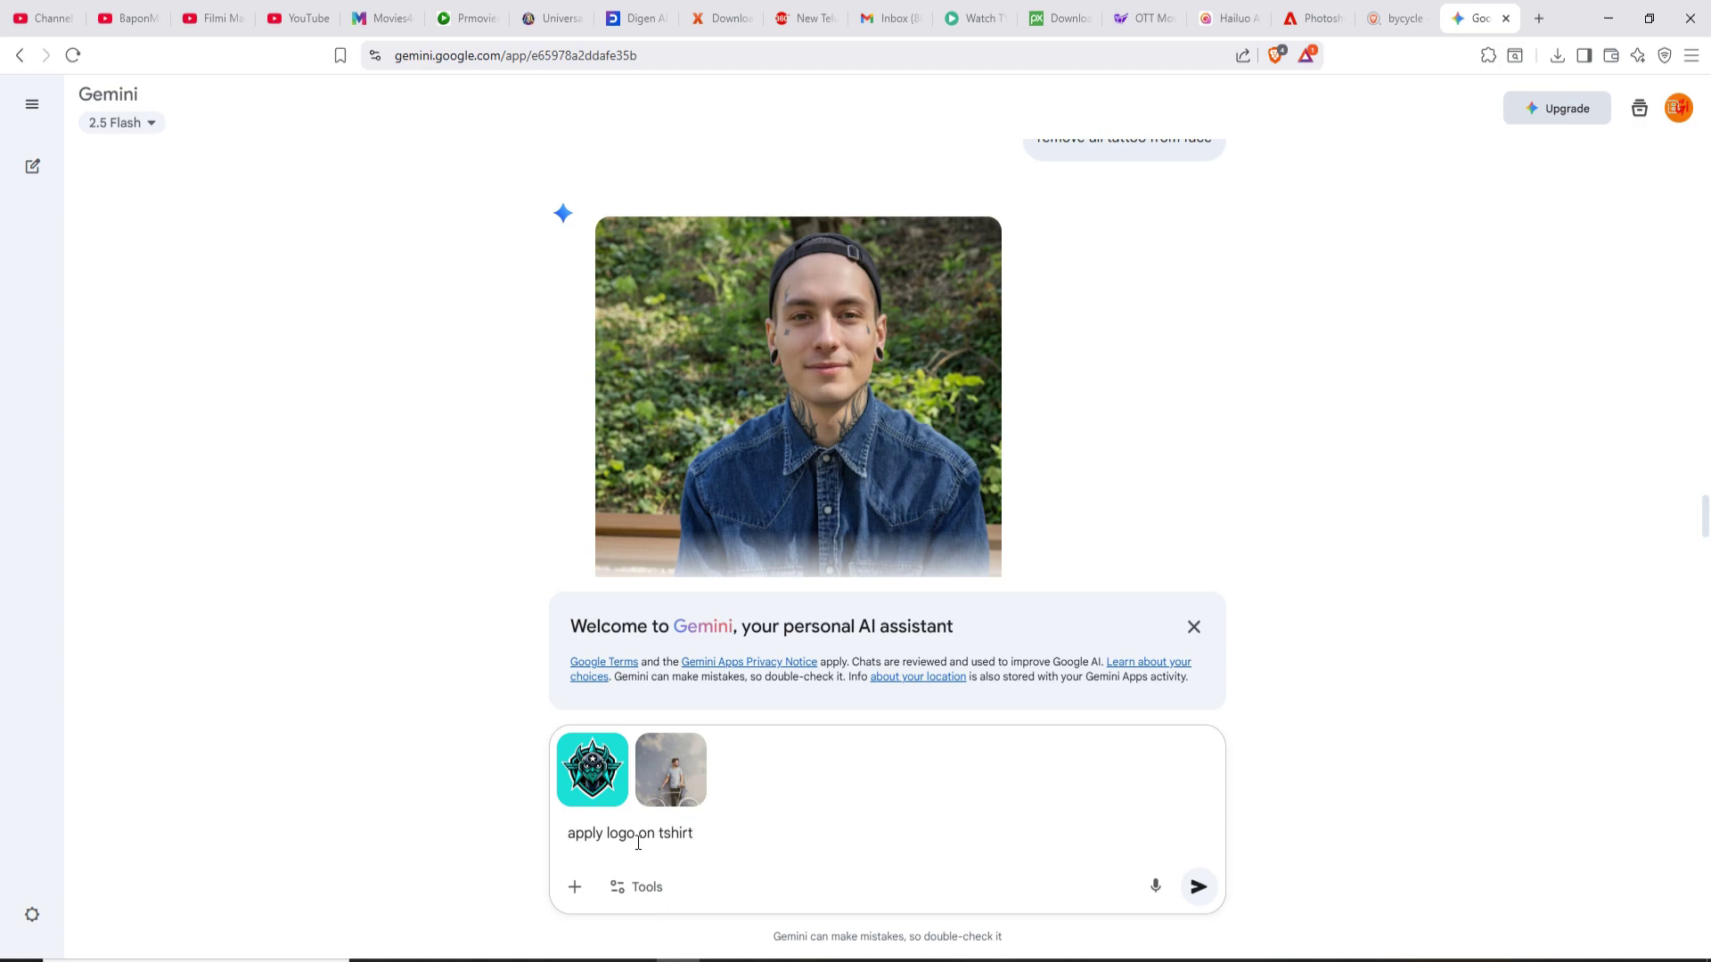
{"action": "left_click", "coordinate": [1198, 886]}
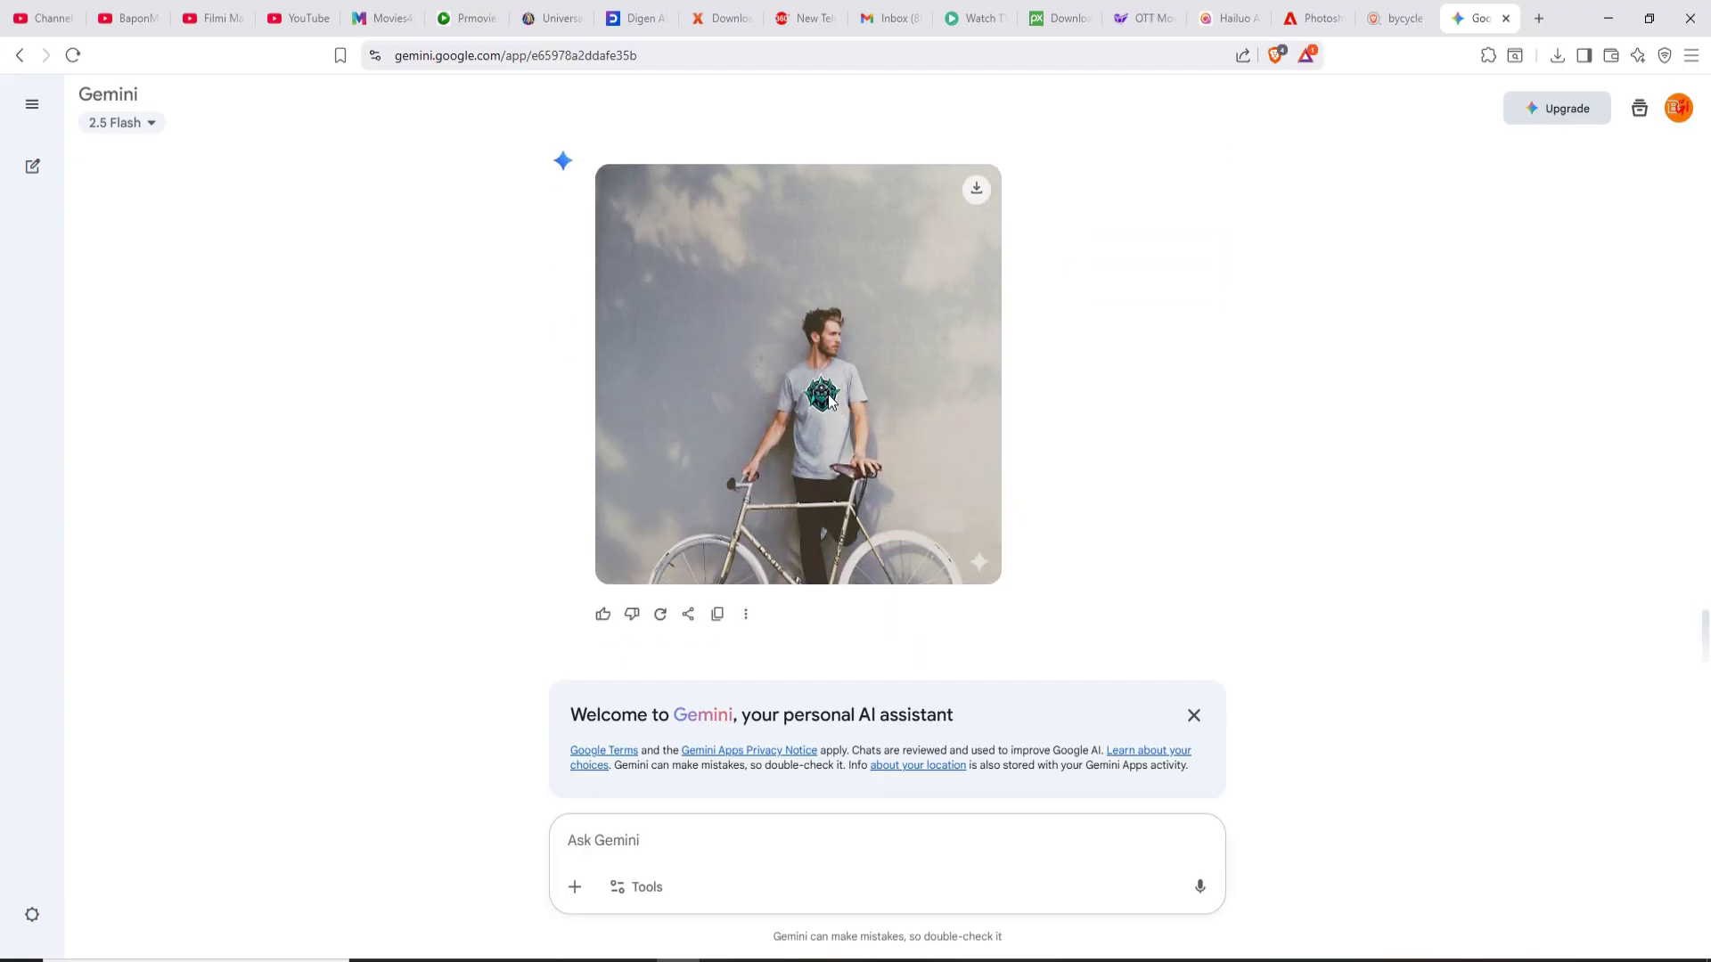
Step: View Gemini's generated logo-on-shirt image full size
{"action": "left_click", "coordinate": [836, 408]}
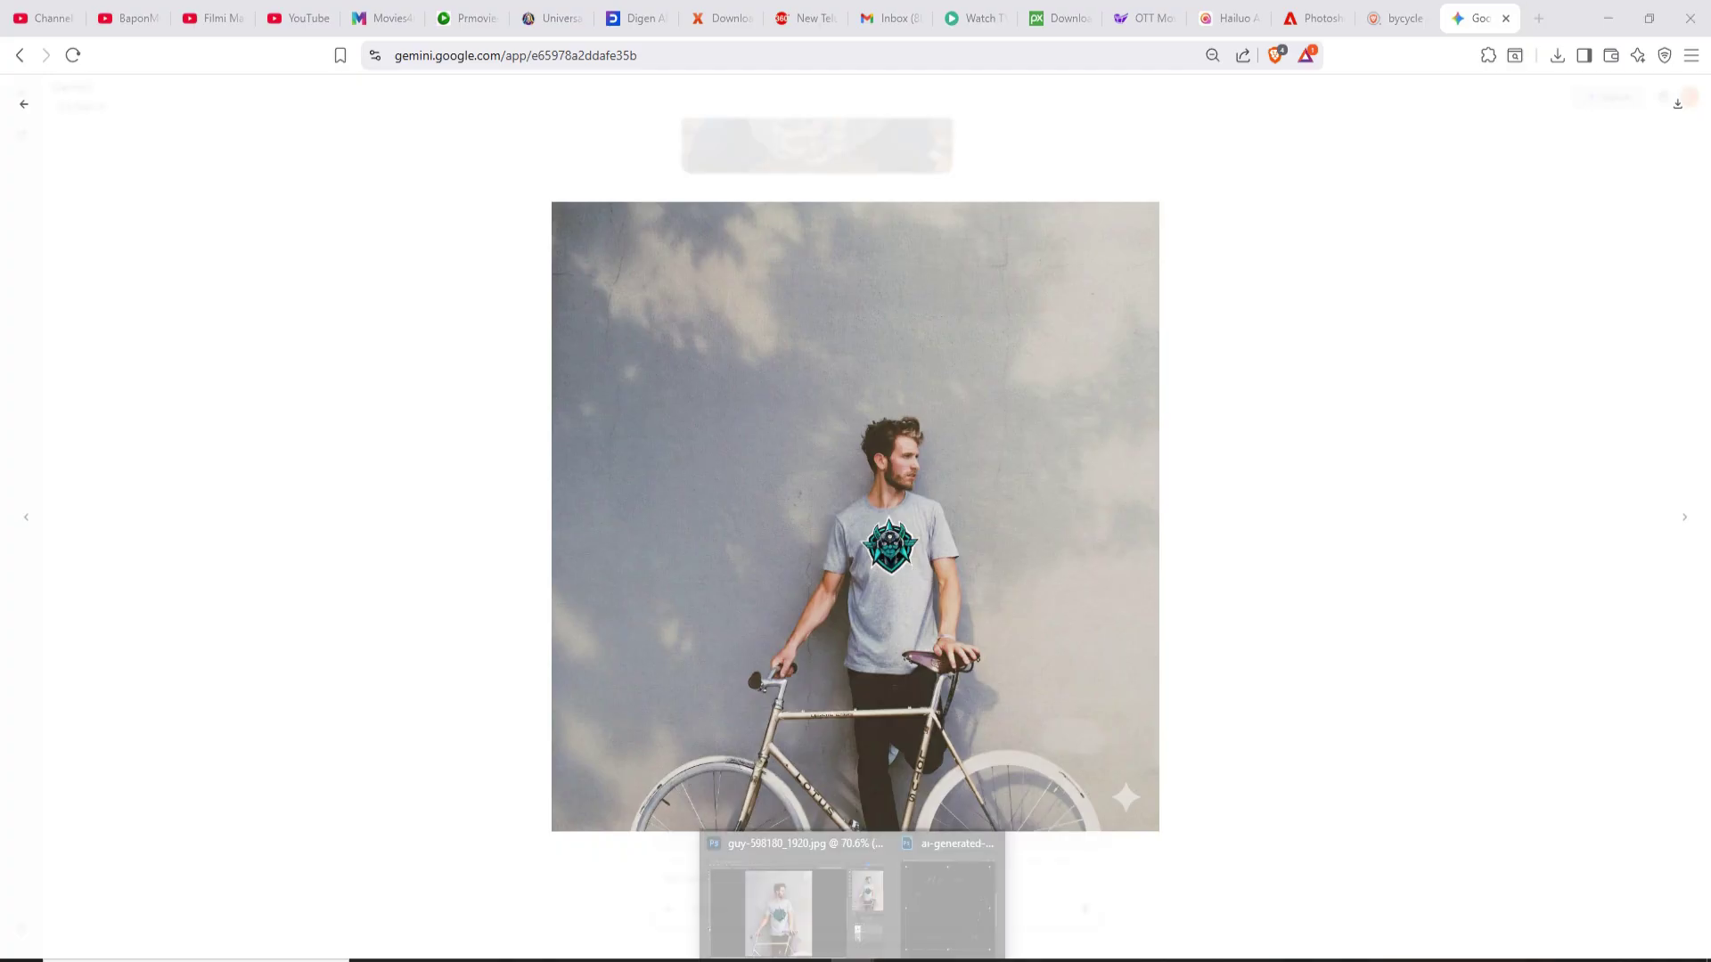
{"action": "left_click", "coordinate": [783, 889]}
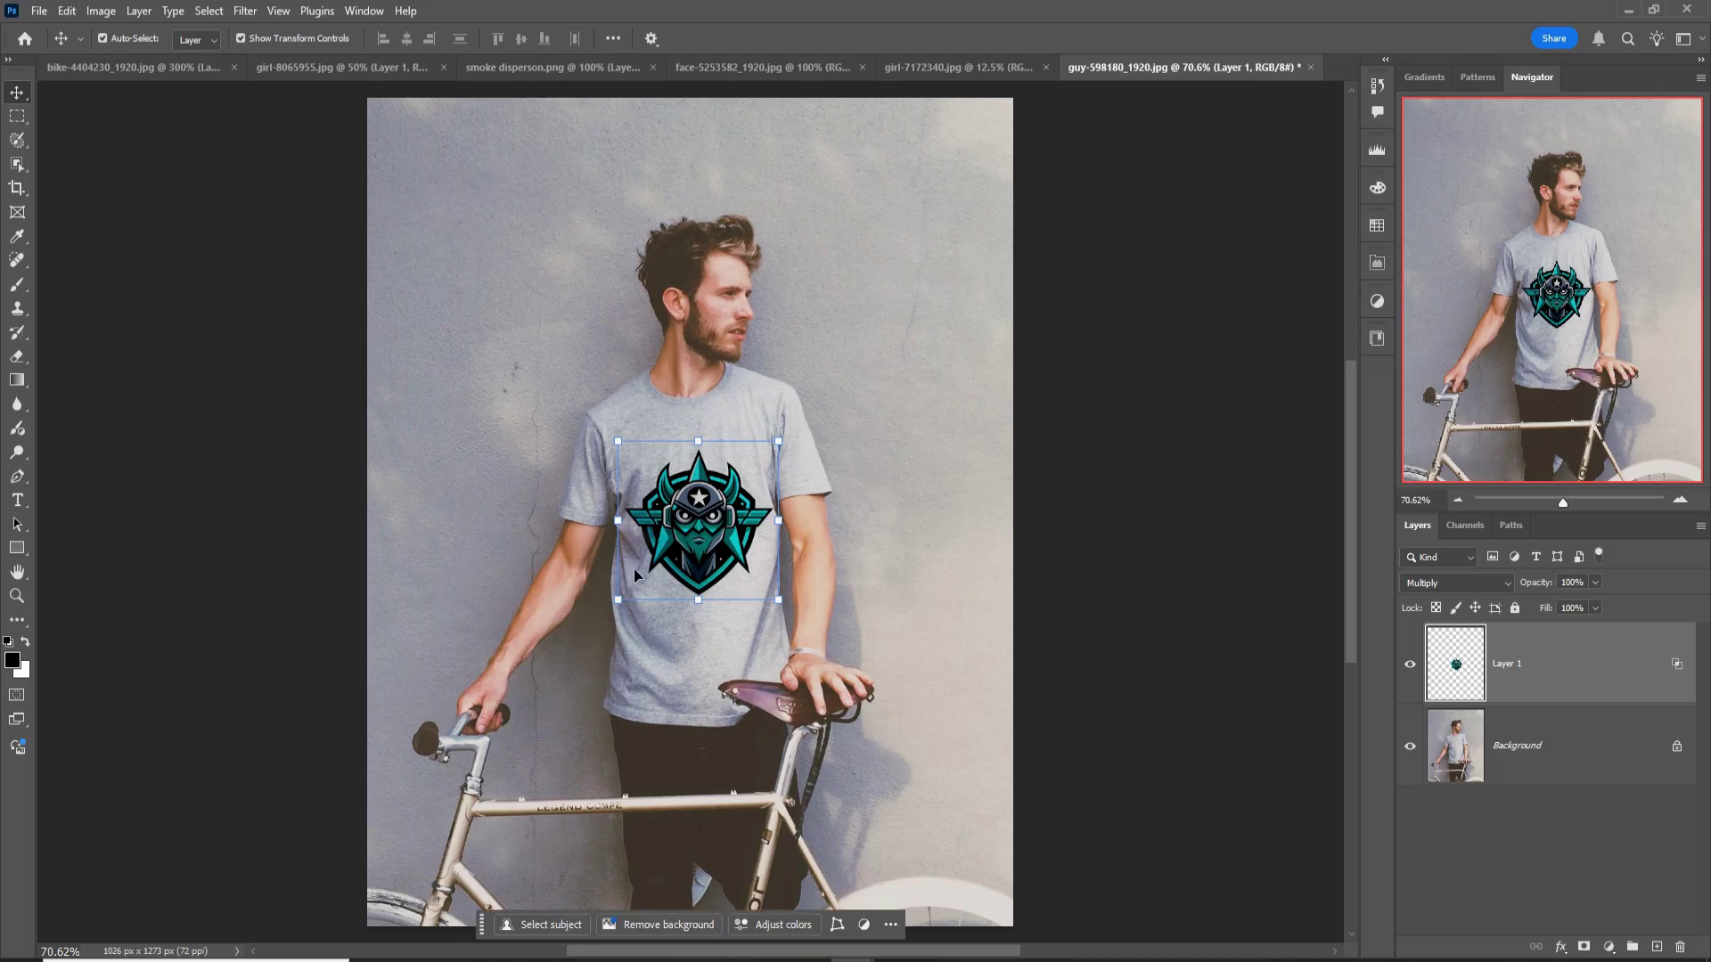